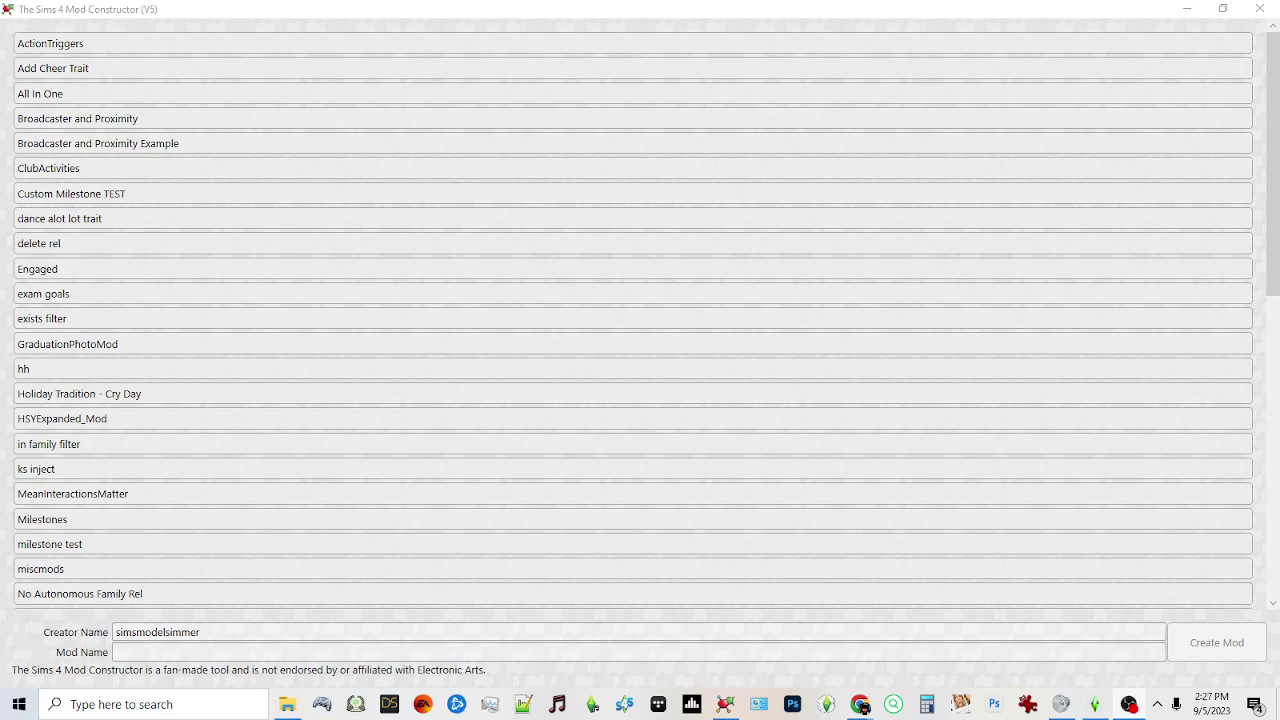
# - Create a mod named Custom Milestone and add a Milestone element named Push up to it
pyautogui.click(197, 651)
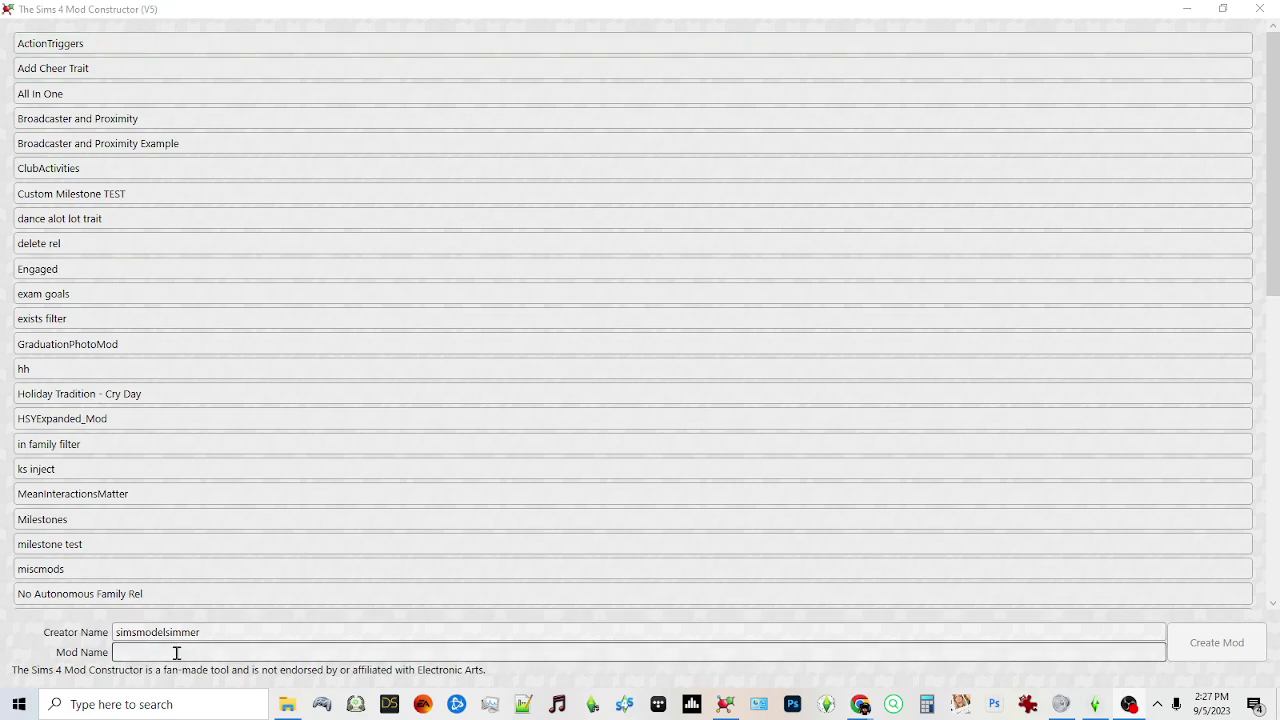
pyautogui.write('Custom Mile')
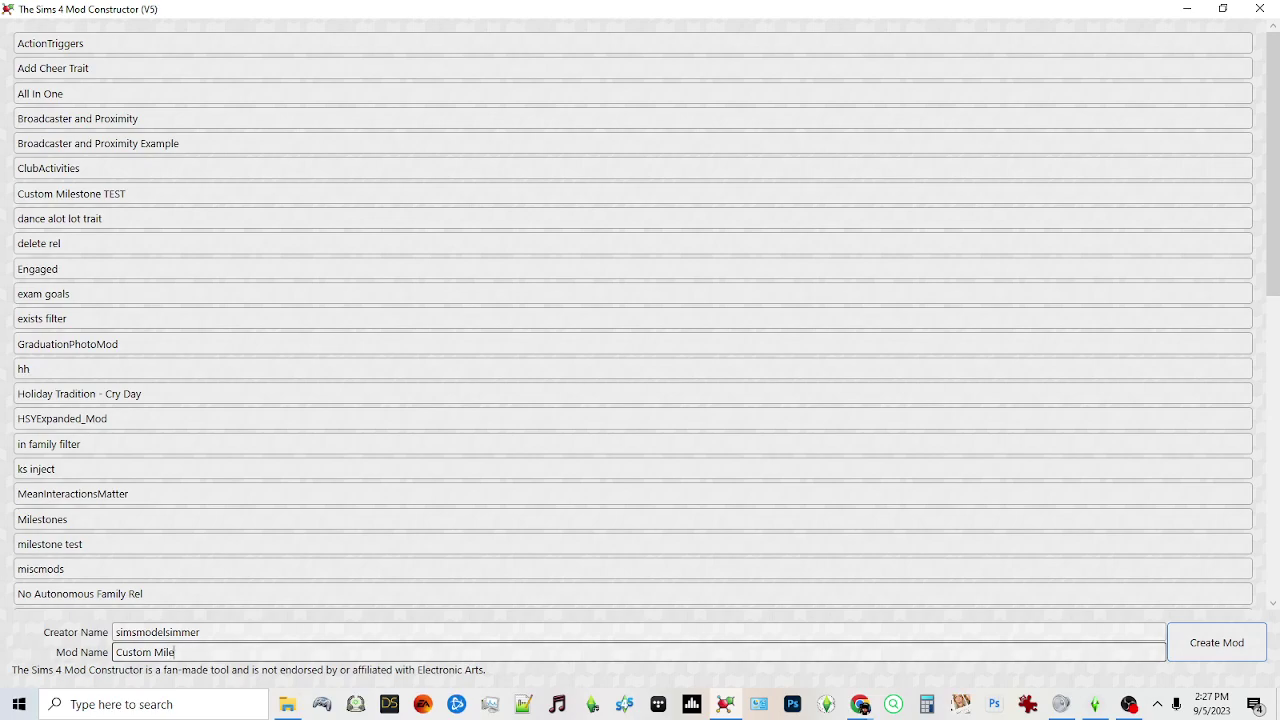
pyautogui.write('ston')
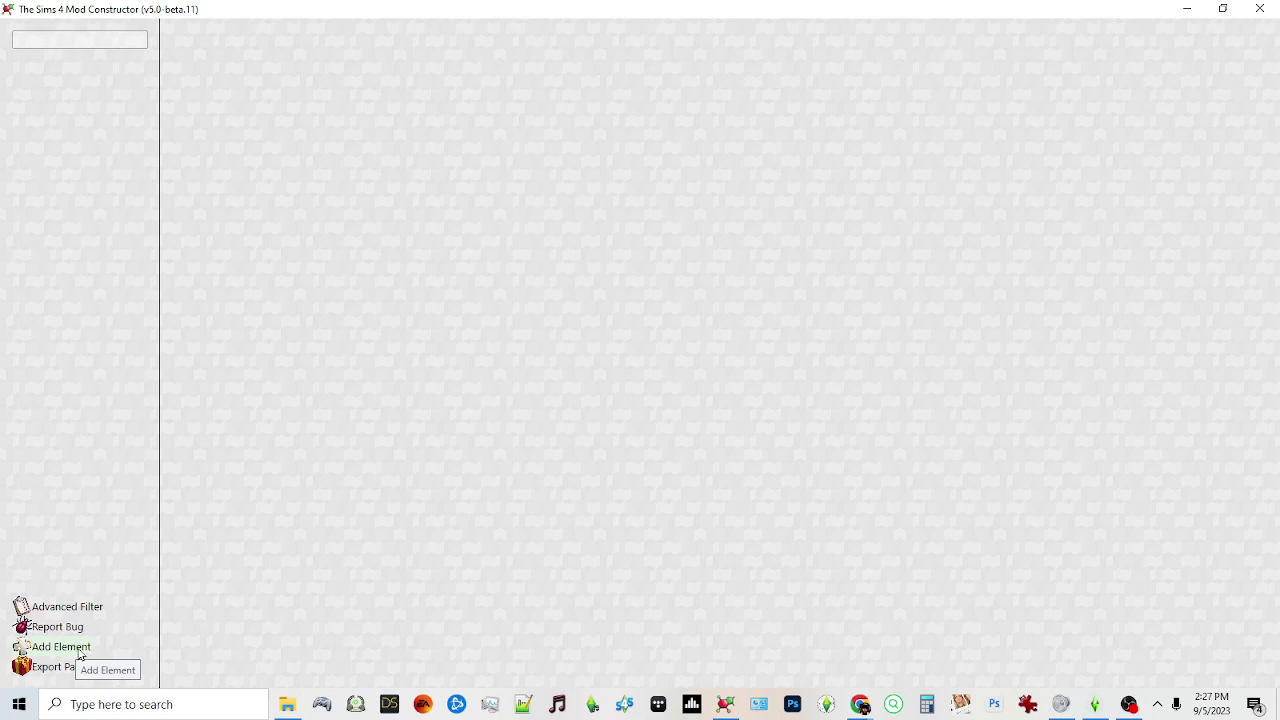
pyautogui.click(77, 655)
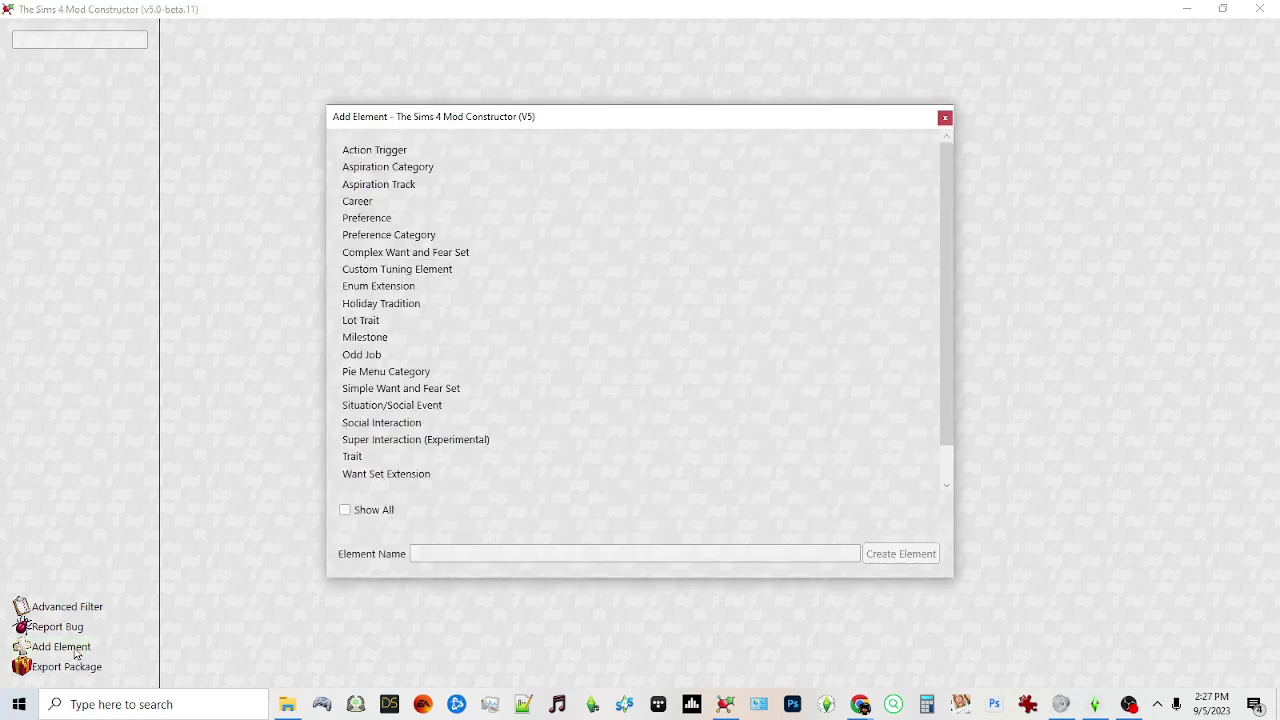
pyautogui.click(380, 340)
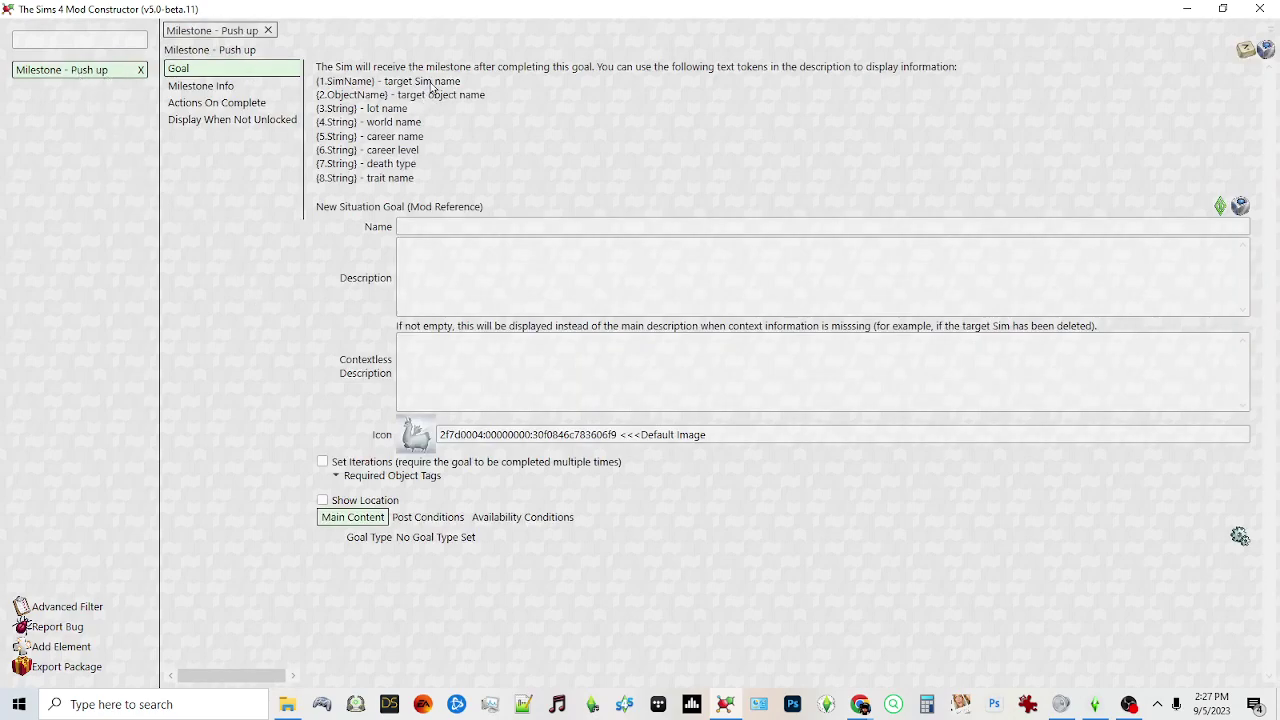
# - Name the milestone goal Did First Pushup and describe it as "{1.SimName} did their first pushup"
pyautogui.click(452, 226)
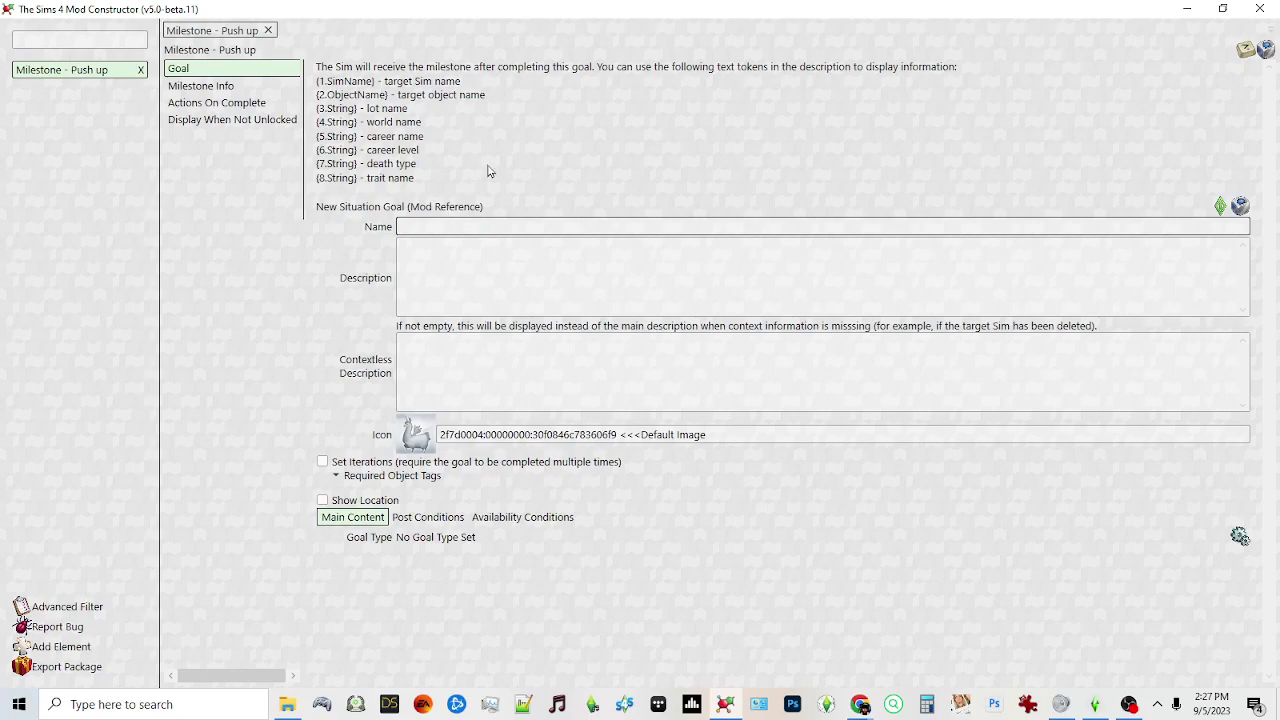
pyautogui.write('Did ')
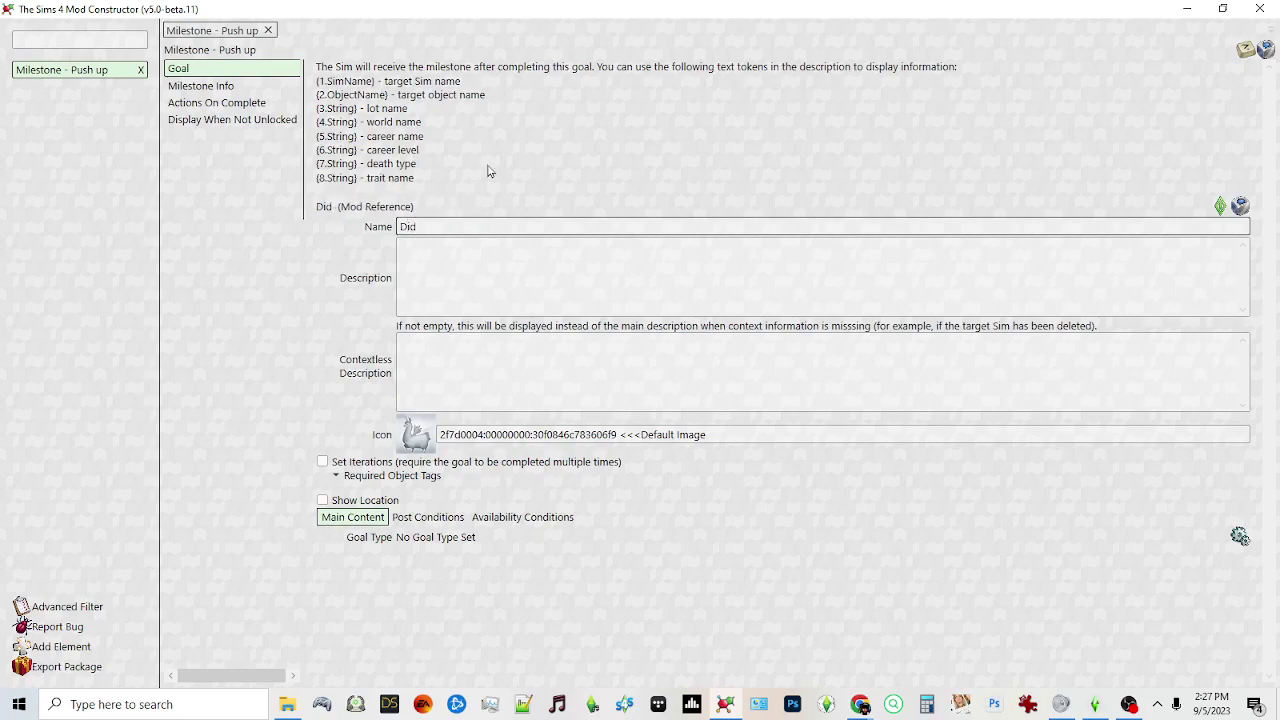
pyautogui.write('First Push')
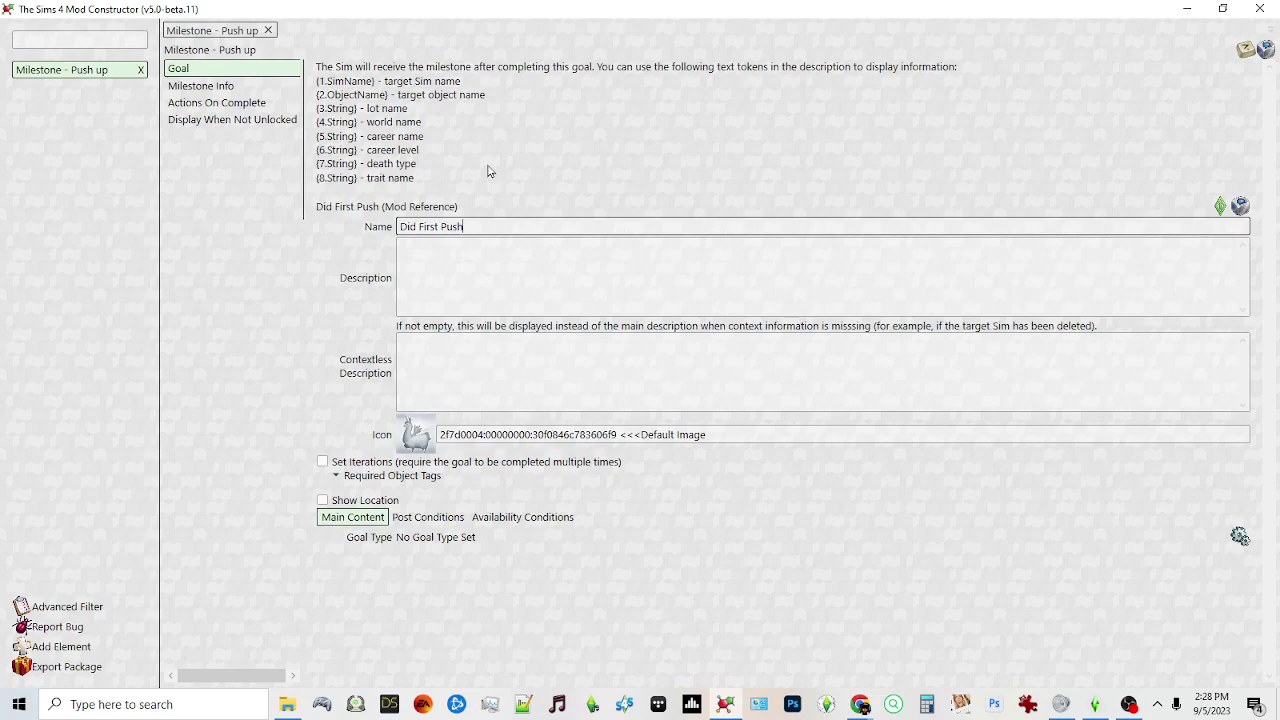
pyautogui.write('up')
pyautogui.click(515, 265)
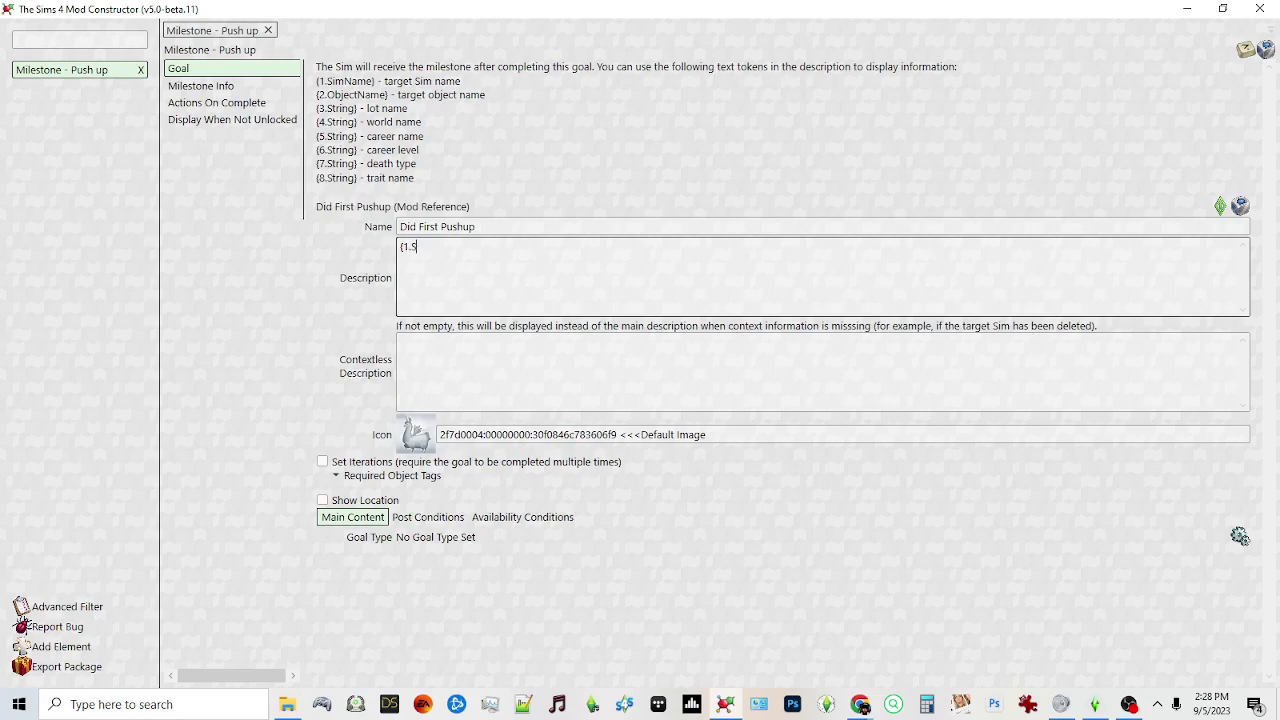
pyautogui.write('me} did their first pushup')
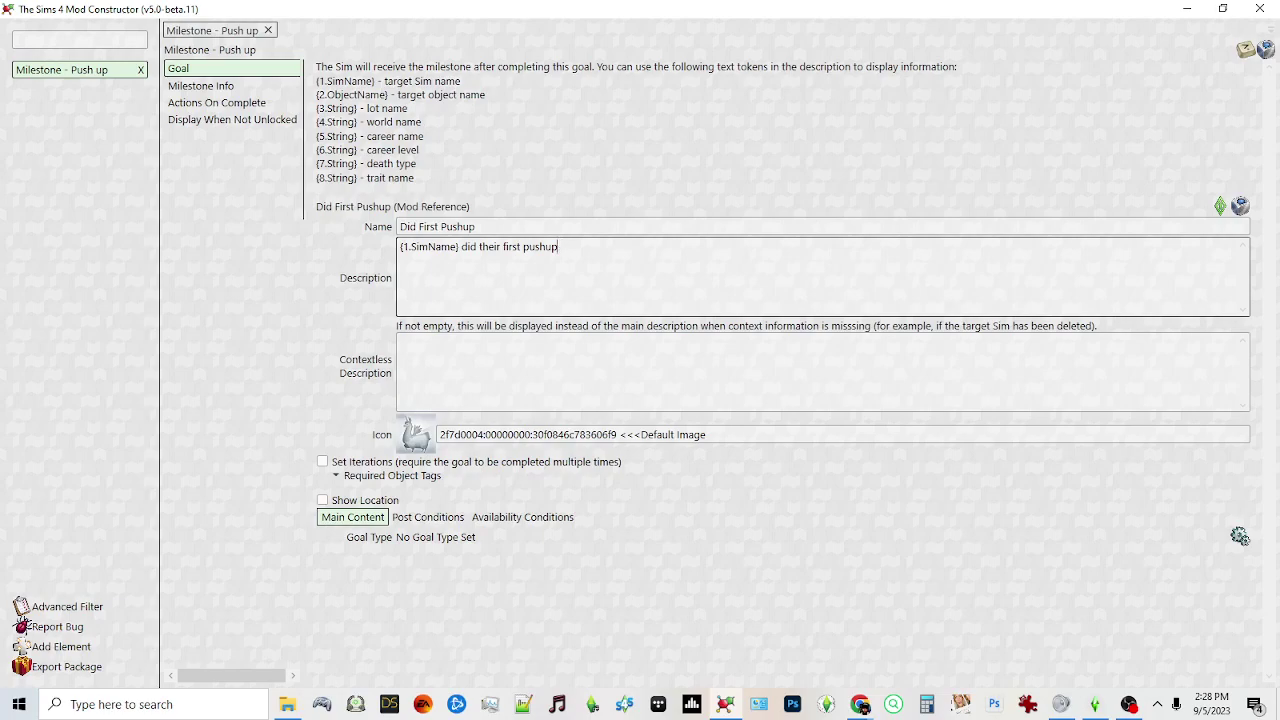
# - Set the goal's icon to the flame image headline_angry_v3 from the BG Headlines game images
pyautogui.click(420, 437)
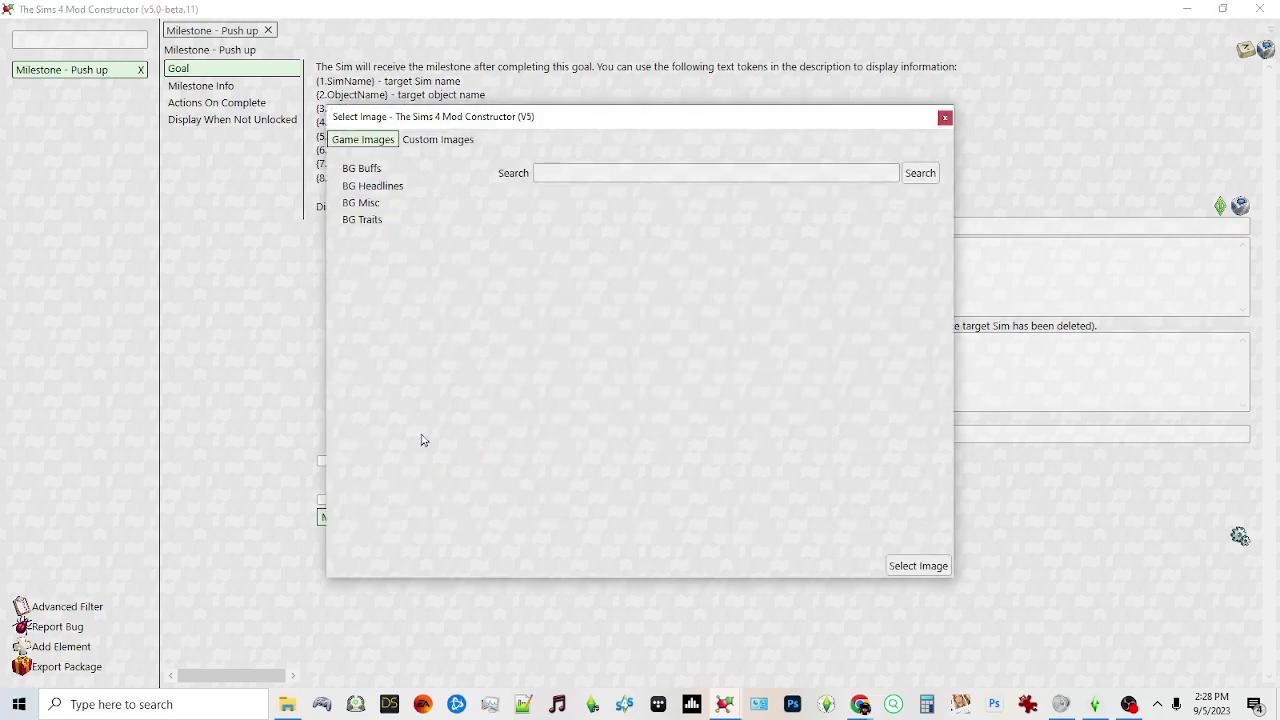
pyautogui.click(376, 189)
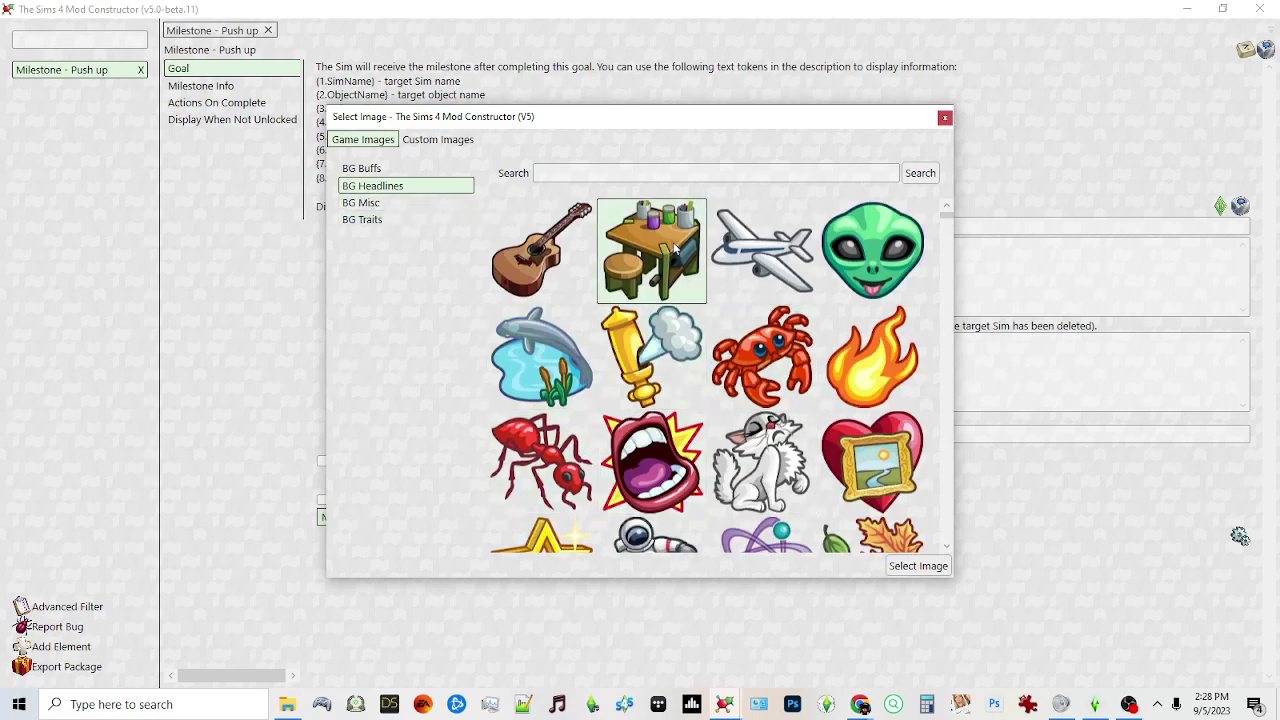
pyautogui.click(876, 375)
pyautogui.click(920, 567)
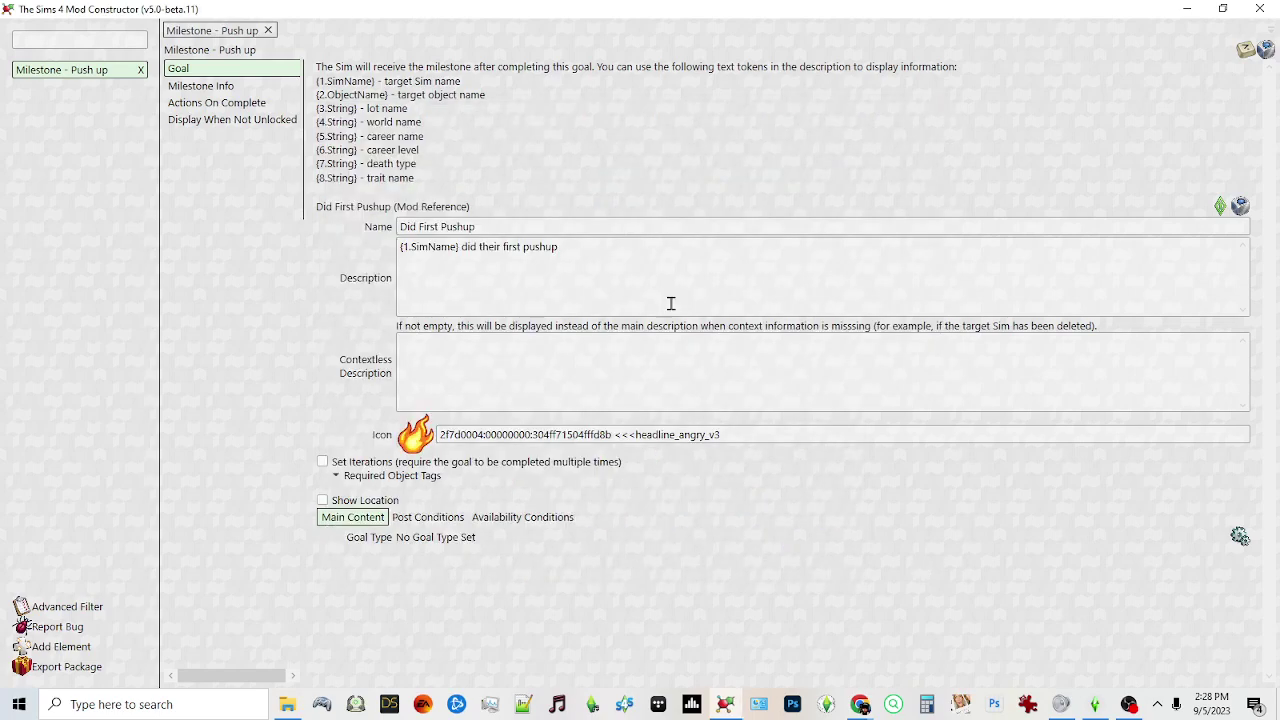
# - Examine the custom image import options for the goal's icon, keeping the current icon
pyautogui.click(415, 434)
pyautogui.click(436, 140)
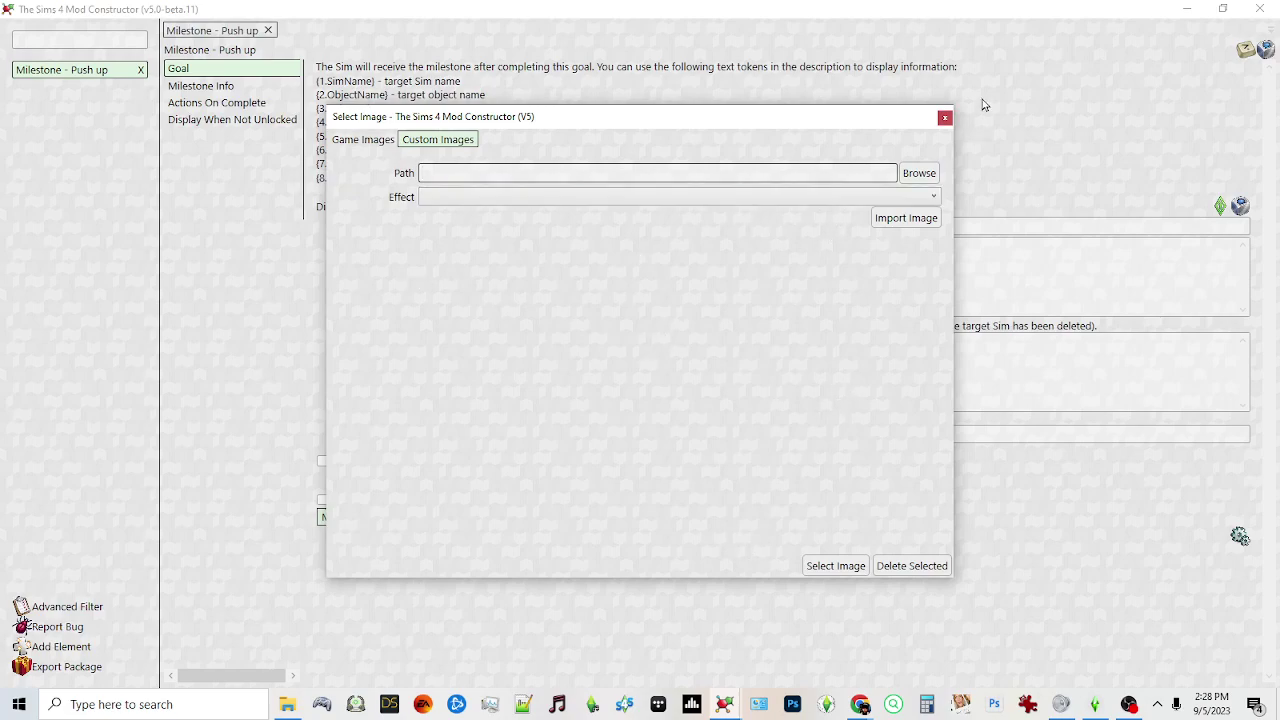
pyautogui.click(945, 118)
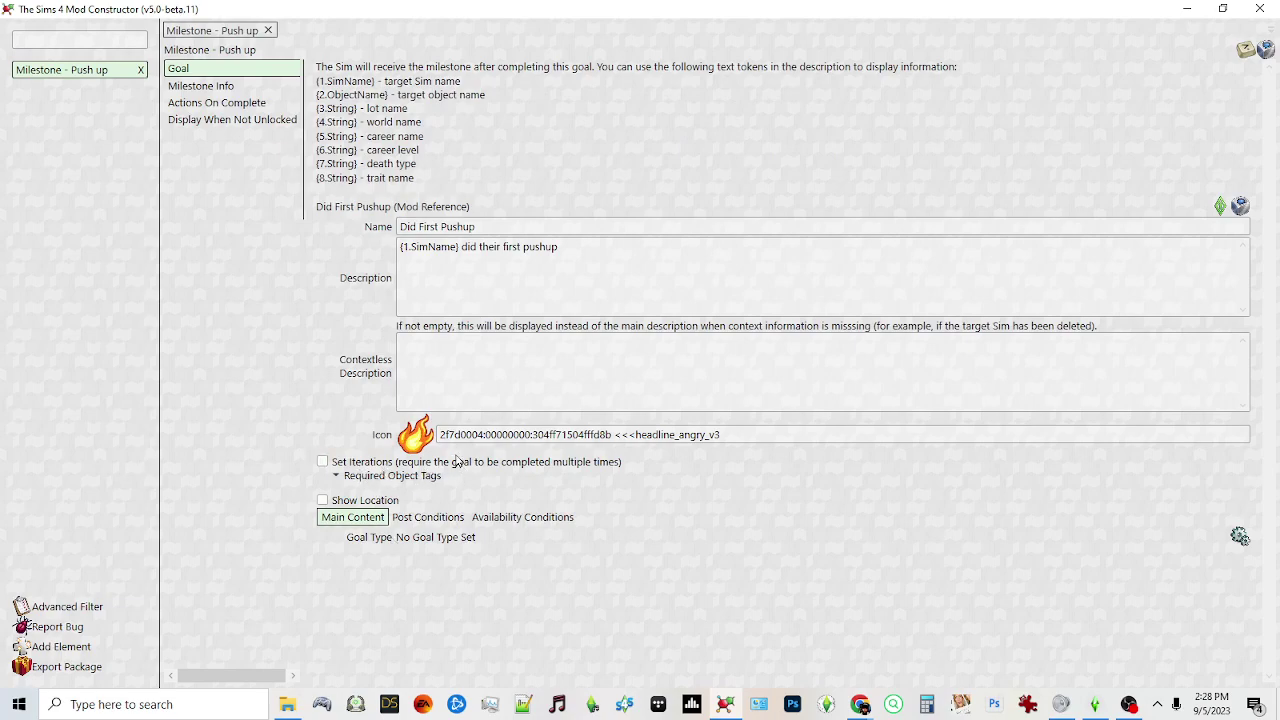
pyautogui.click(323, 462)
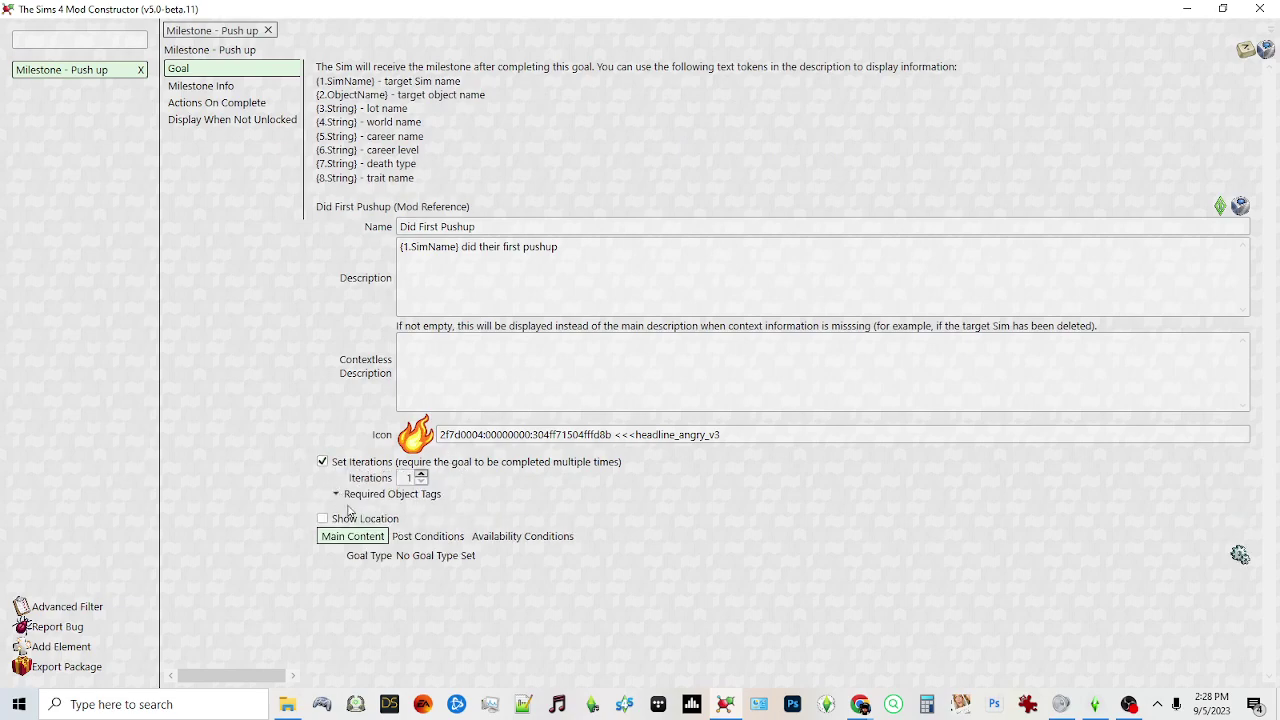
pyautogui.click(421, 476)
pyautogui.click(421, 476)
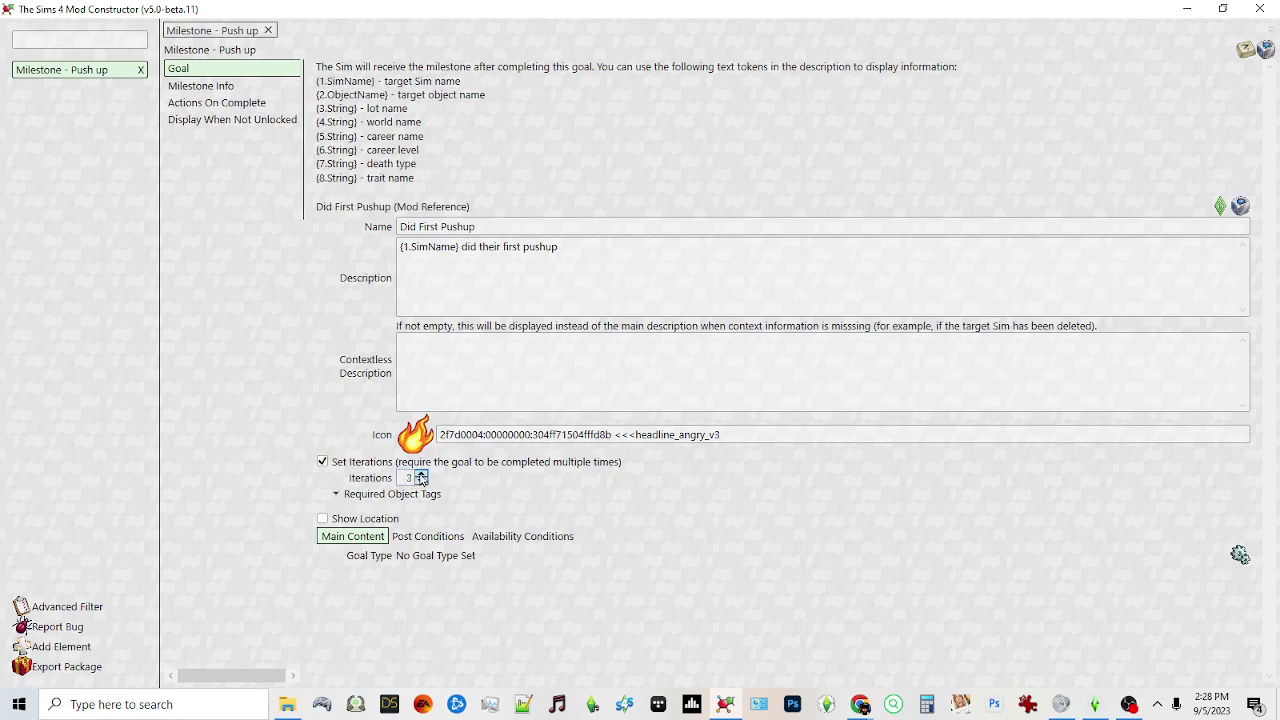
pyautogui.click(336, 494)
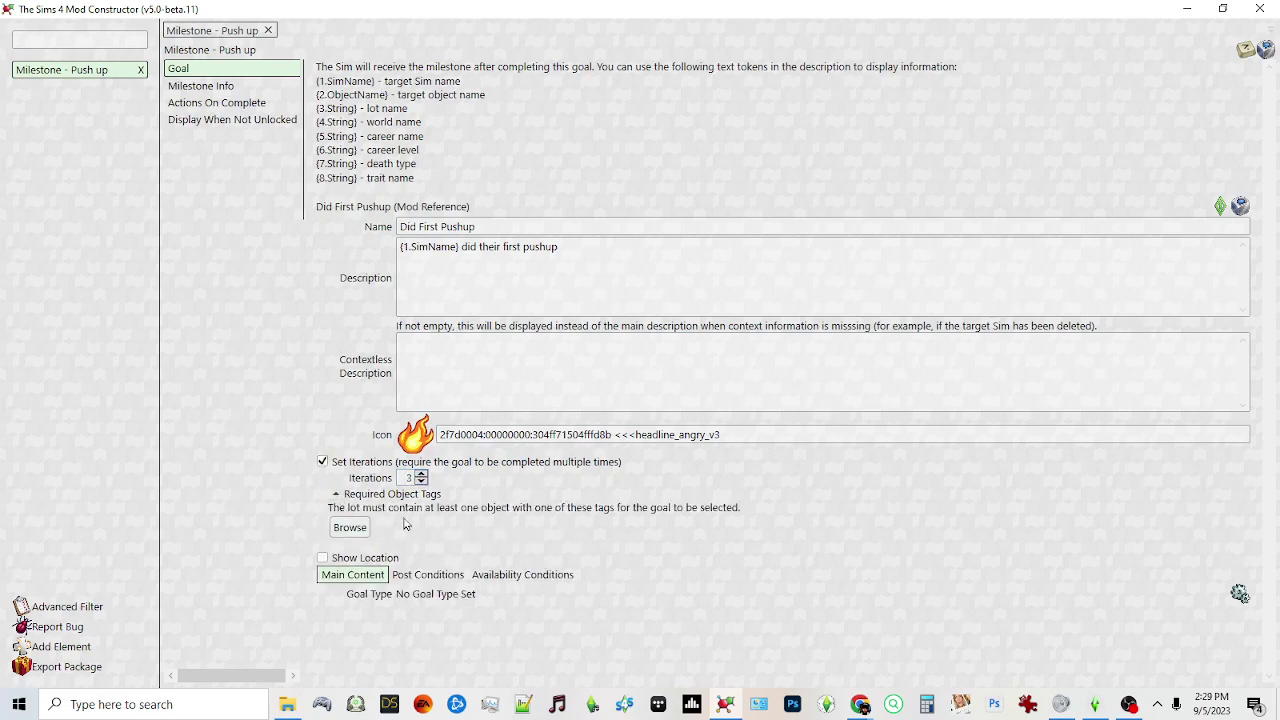
pyautogui.click(323, 463)
pyautogui.click(336, 476)
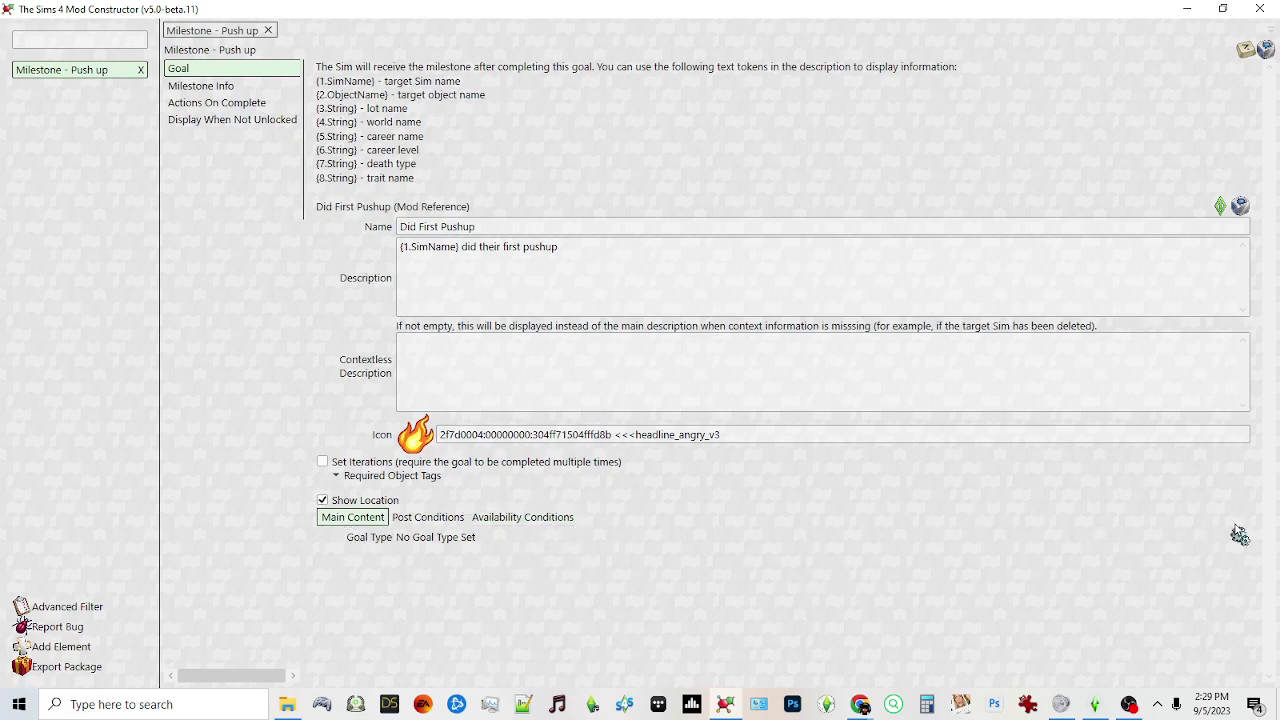
# - Set the goal type to Interaction Goal and add the three Do Push Ups interactions from All Interactions BG
pyautogui.click(1240, 536)
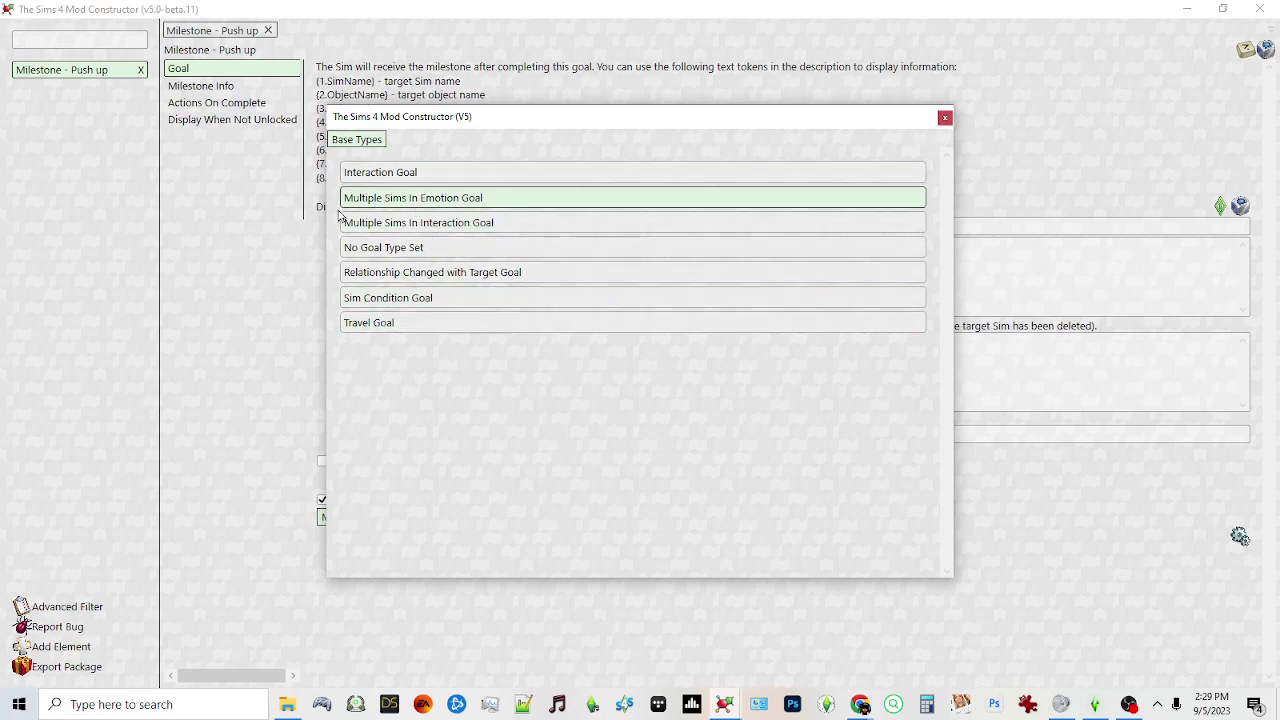
pyautogui.click(380, 173)
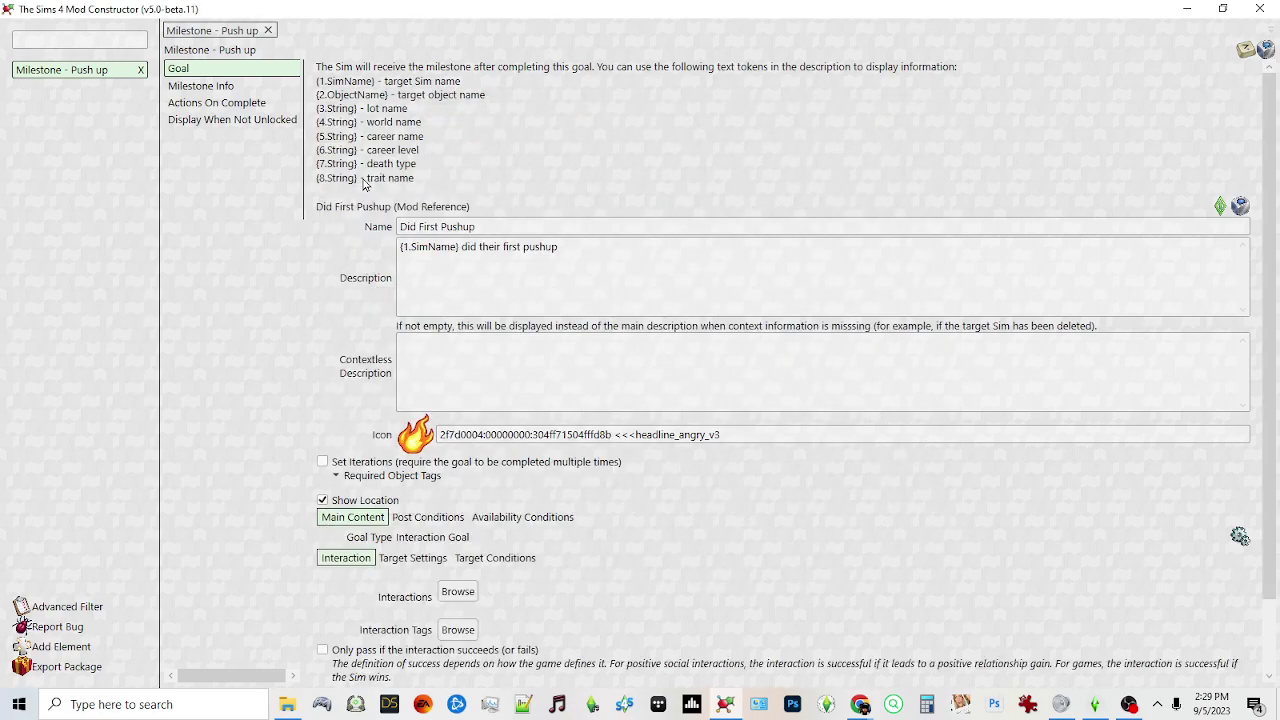
pyautogui.click(455, 593)
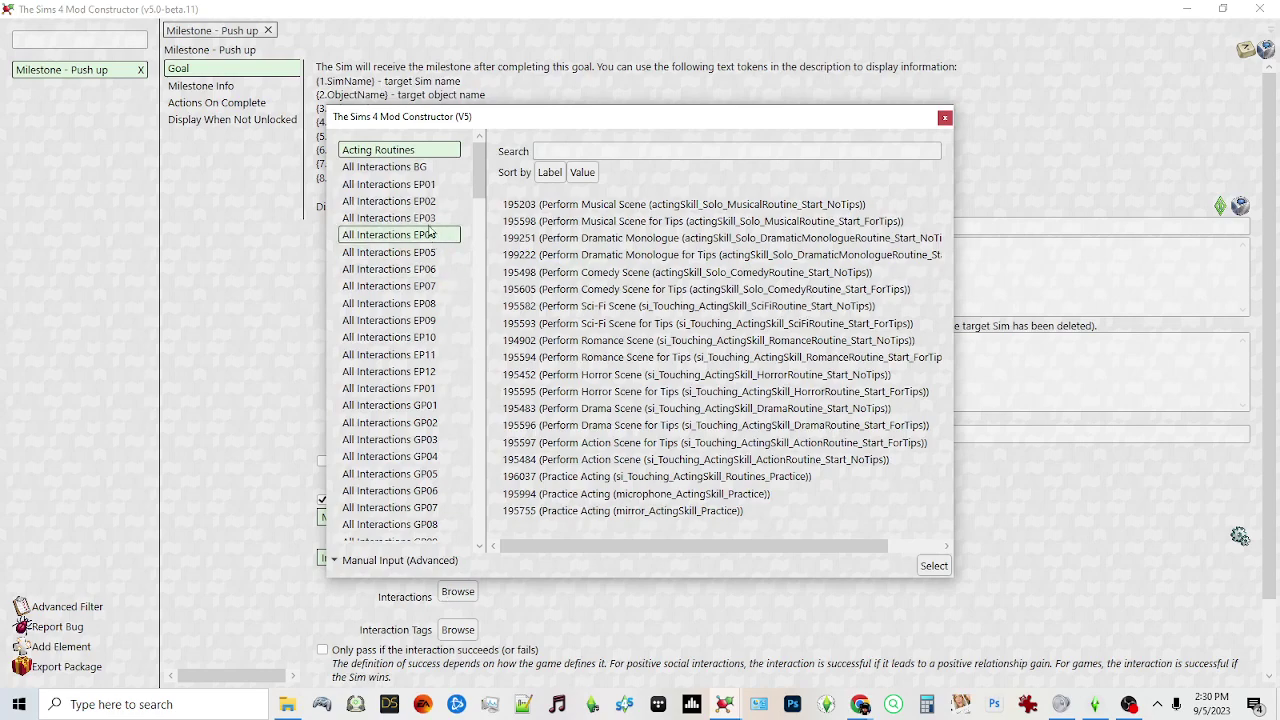
pyautogui.click(420, 172)
pyautogui.click(556, 148)
pyautogui.write('push u')
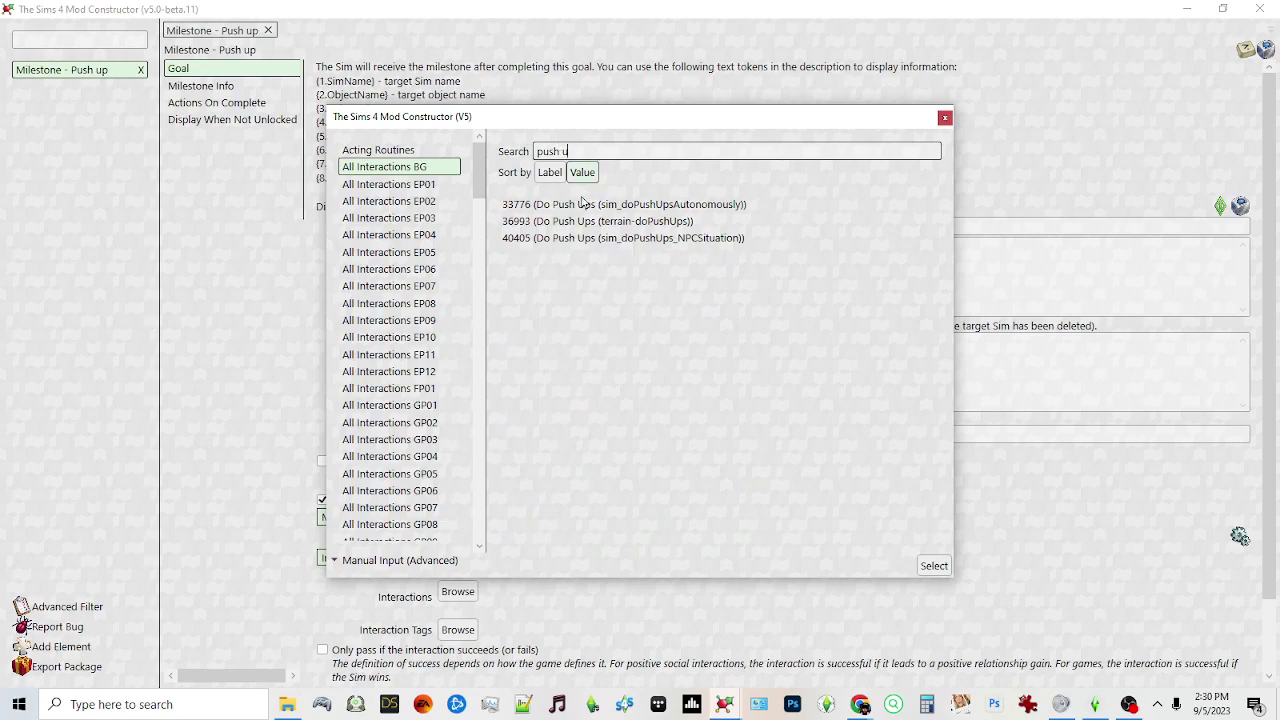
pyautogui.moveTo(562, 218); pyautogui.dragTo(563, 237)
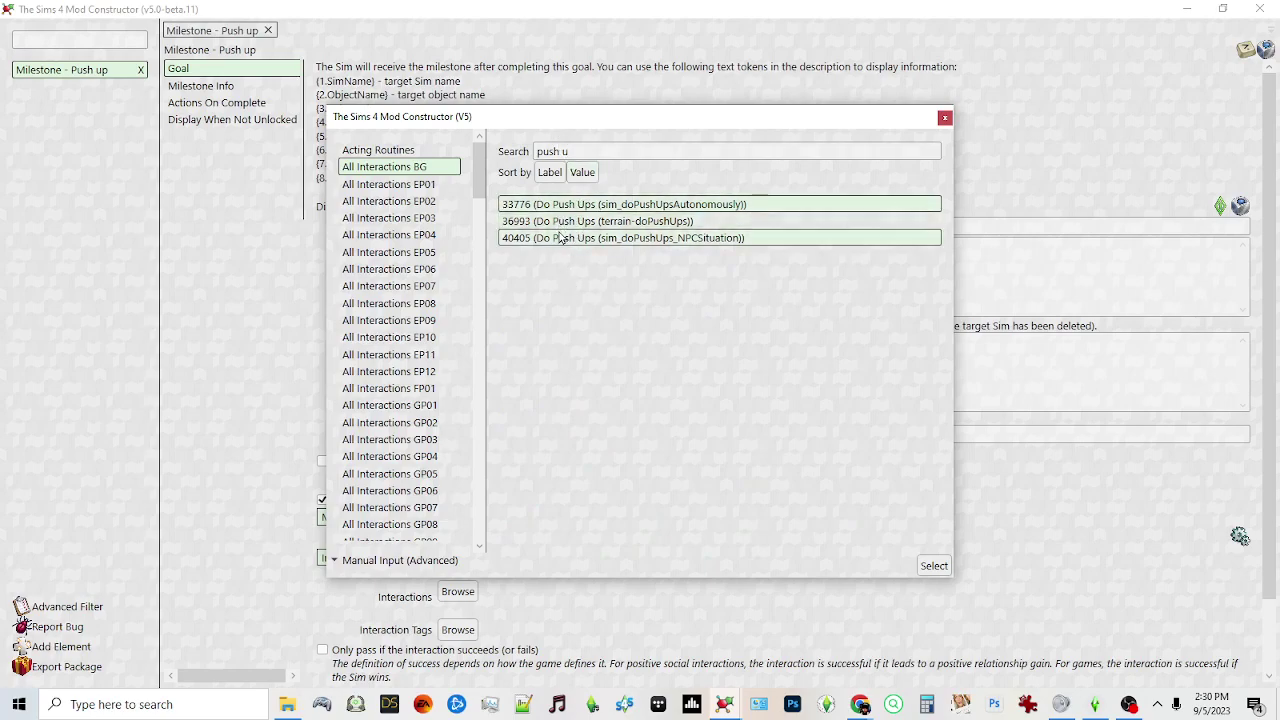
pyautogui.click(934, 566)
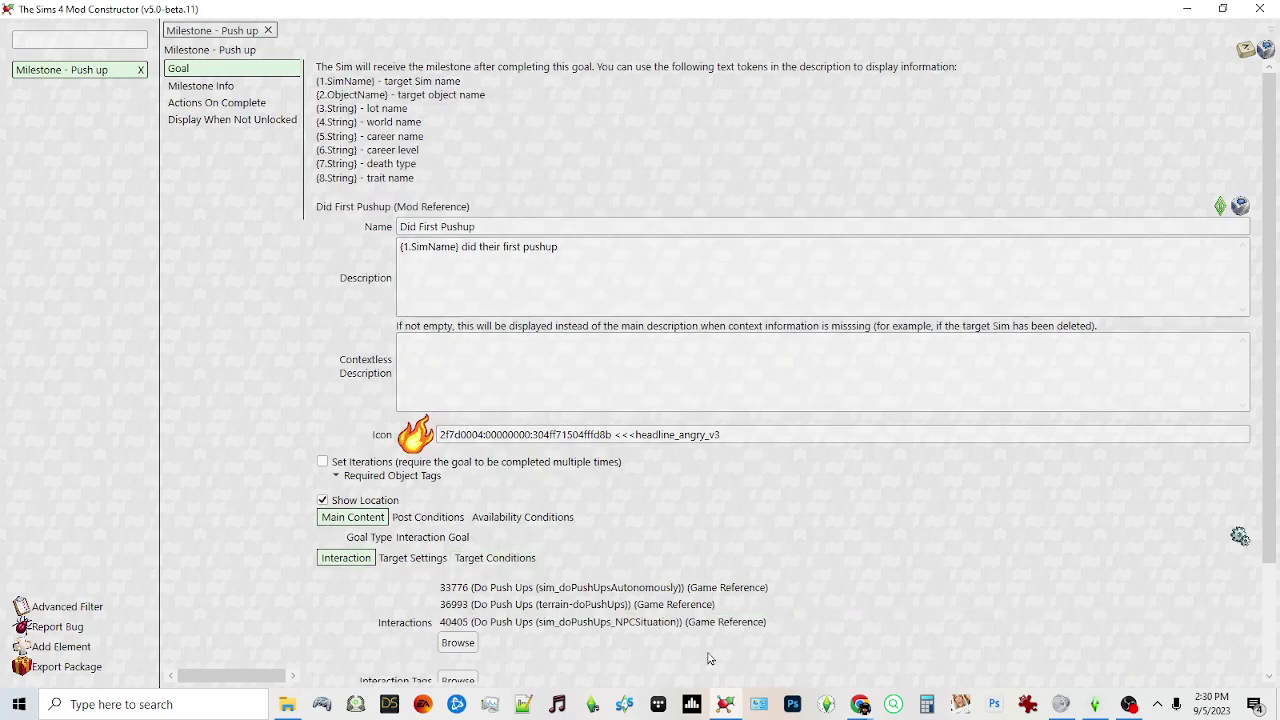
# - Examine the available interaction tags, including a search for "pus", without adding any tag to the goal
pyautogui.moveTo(1276, 393); pyautogui.dragTo(1274, 535)
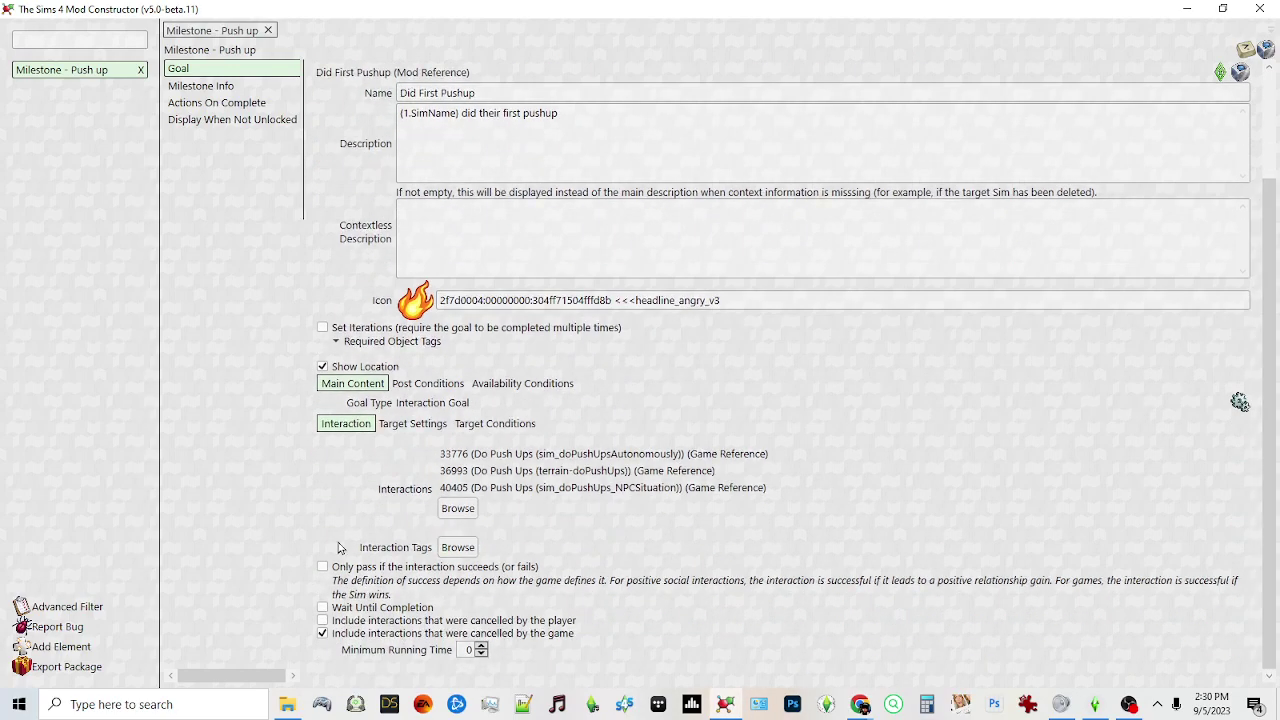
pyautogui.click(458, 548)
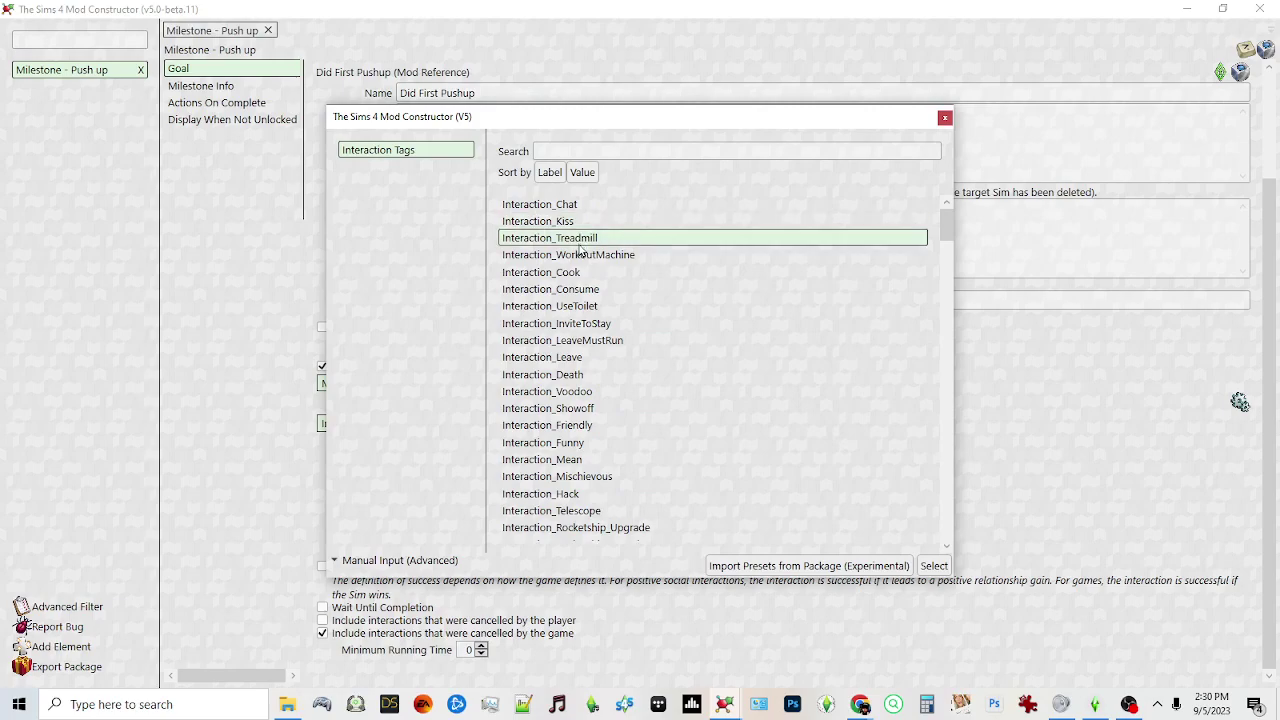
pyautogui.write('pus')
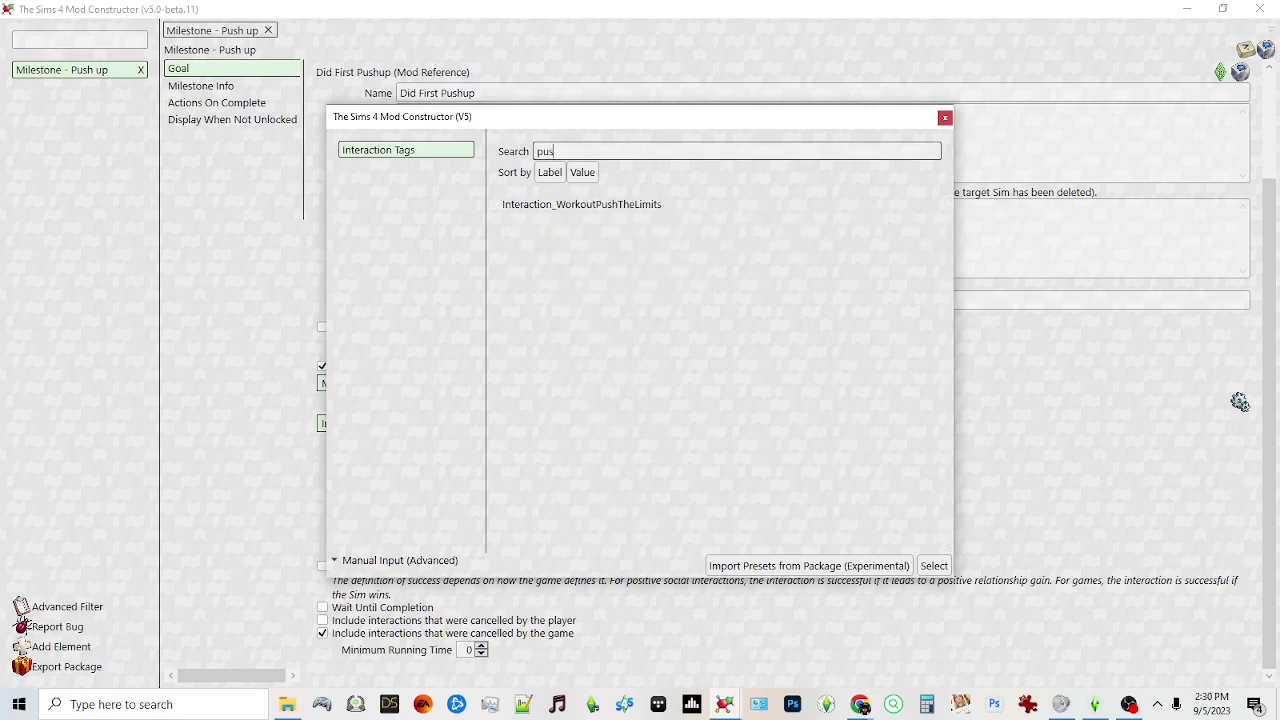
pyautogui.press('BackSpace')
pyautogui.press('BackSpace')
pyautogui.press('BackSpace')
pyautogui.press('BackSpace')
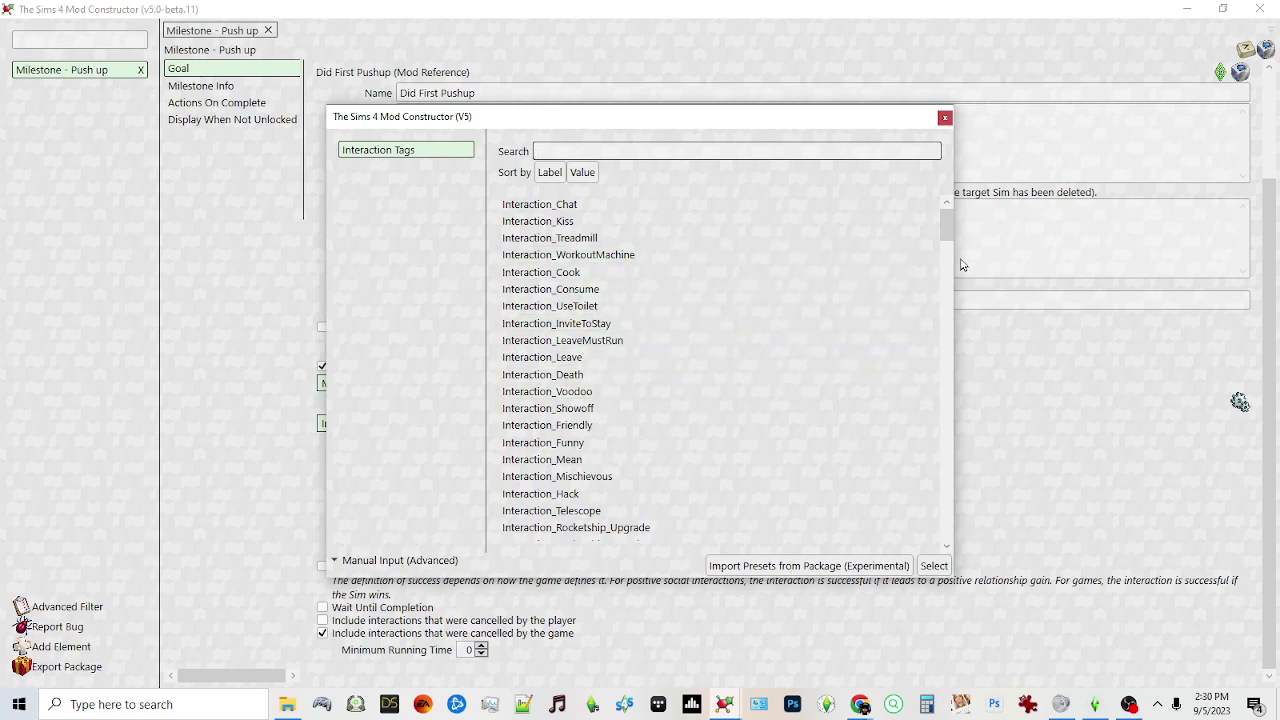
pyautogui.moveTo(950, 275); pyautogui.dragTo(950, 349)
pyautogui.click(944, 117)
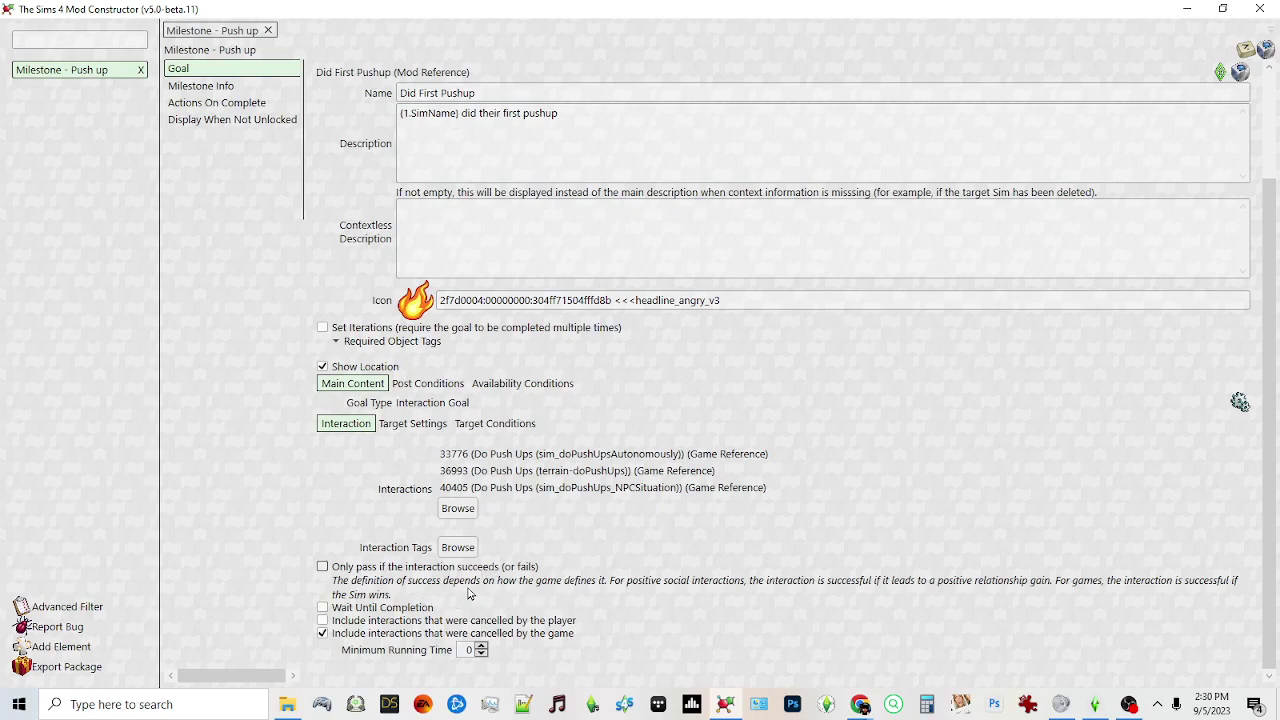
# - Examine the goal's target settings, including the Specific Target options, the role tags and the target conditions, without changing them
pyautogui.click(419, 425)
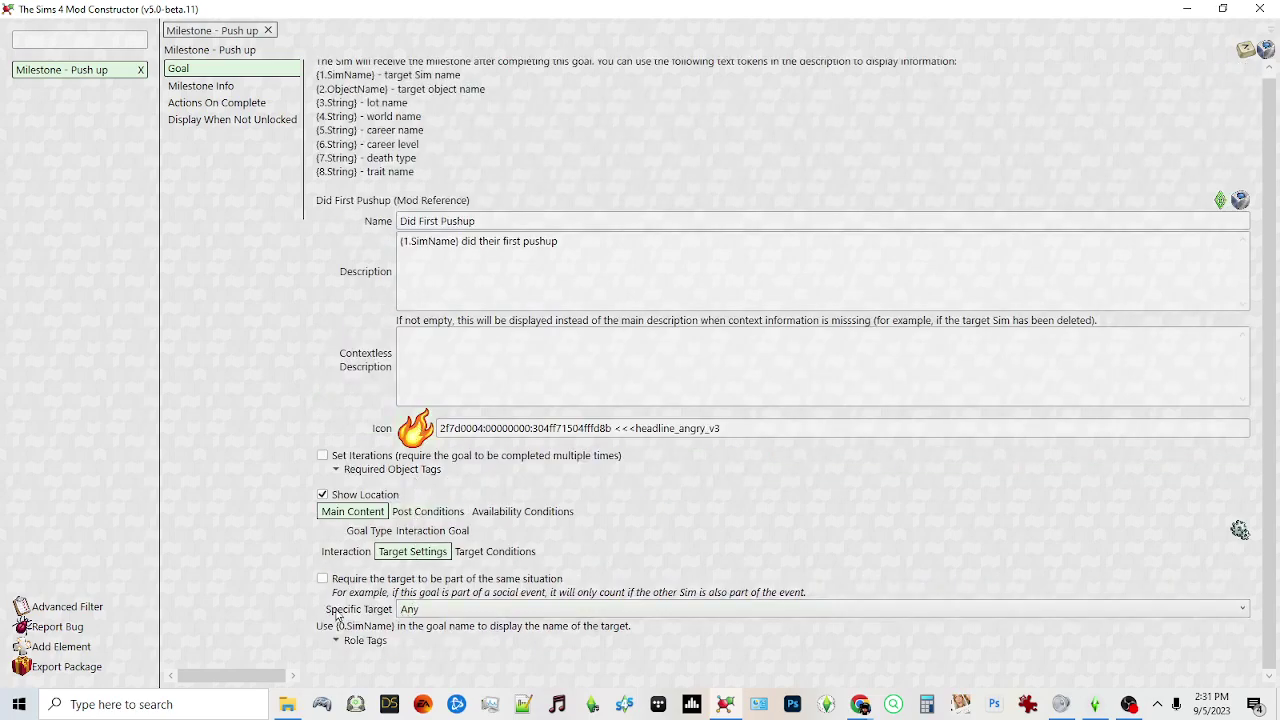
pyautogui.click(446, 610)
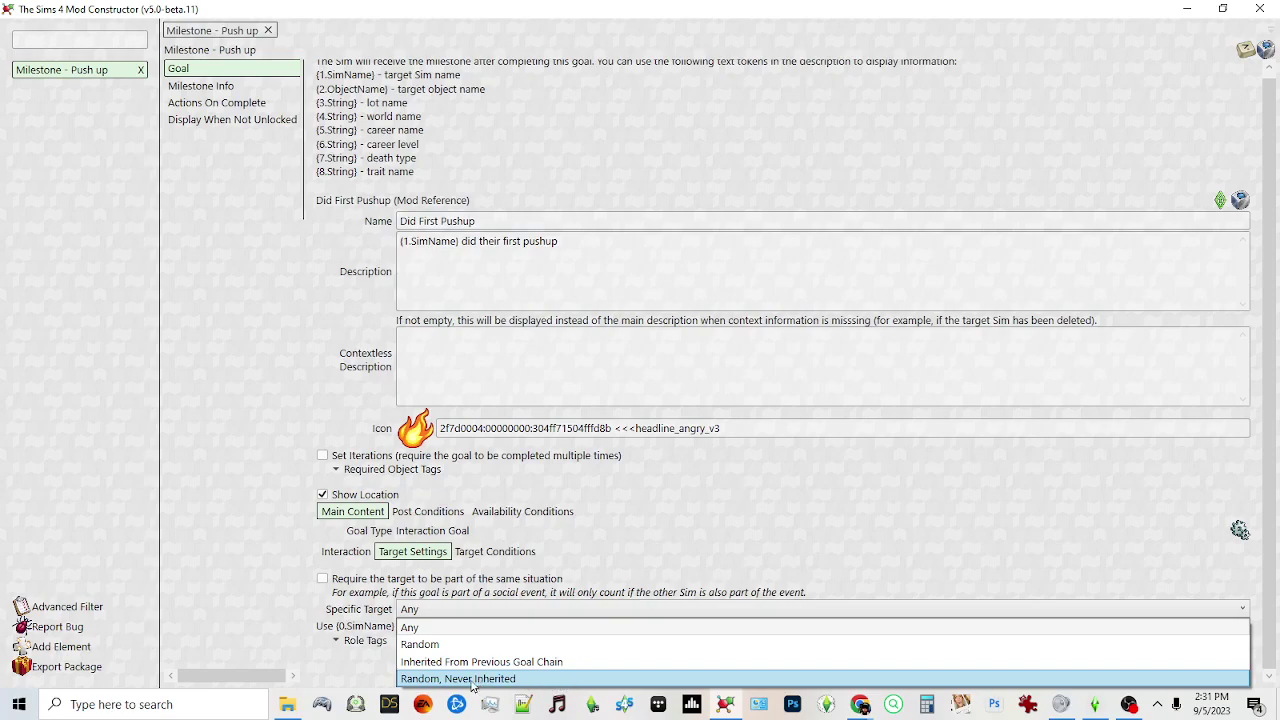
pyautogui.click(282, 591)
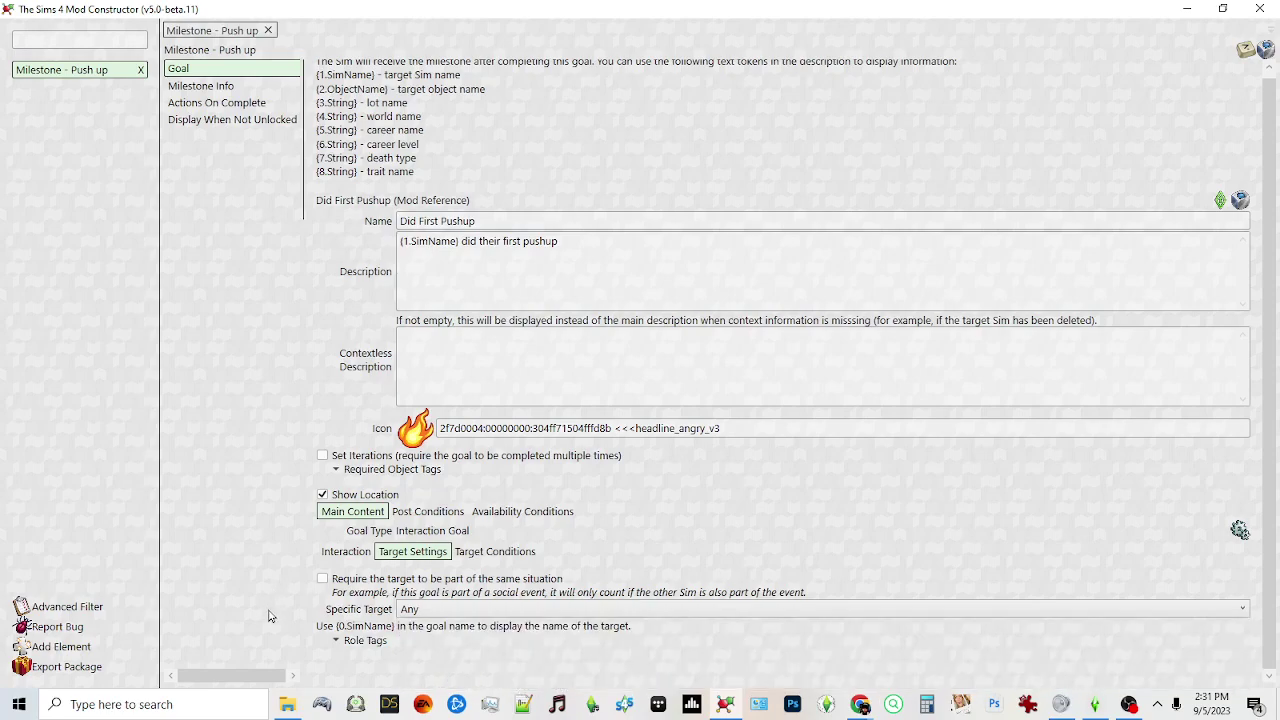
pyautogui.click(337, 641)
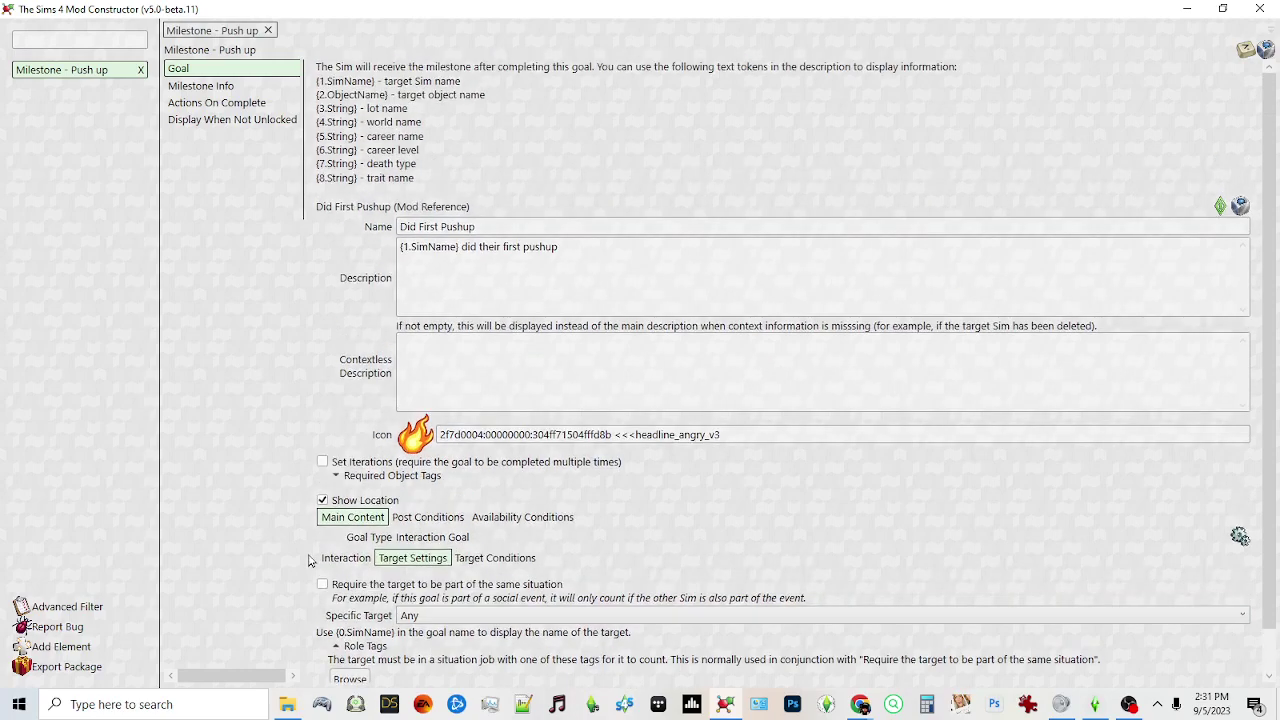
pyautogui.scroll(-1, 478, 613)
pyautogui.click(350, 643)
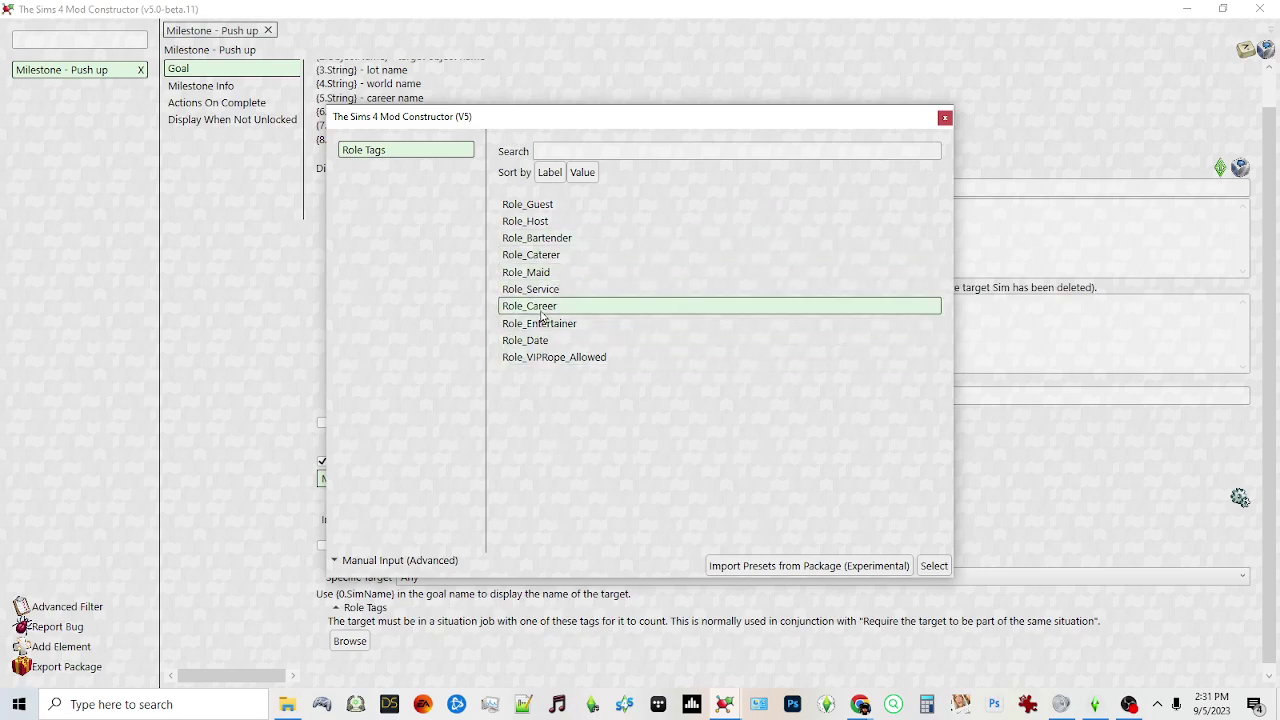
pyautogui.click(944, 117)
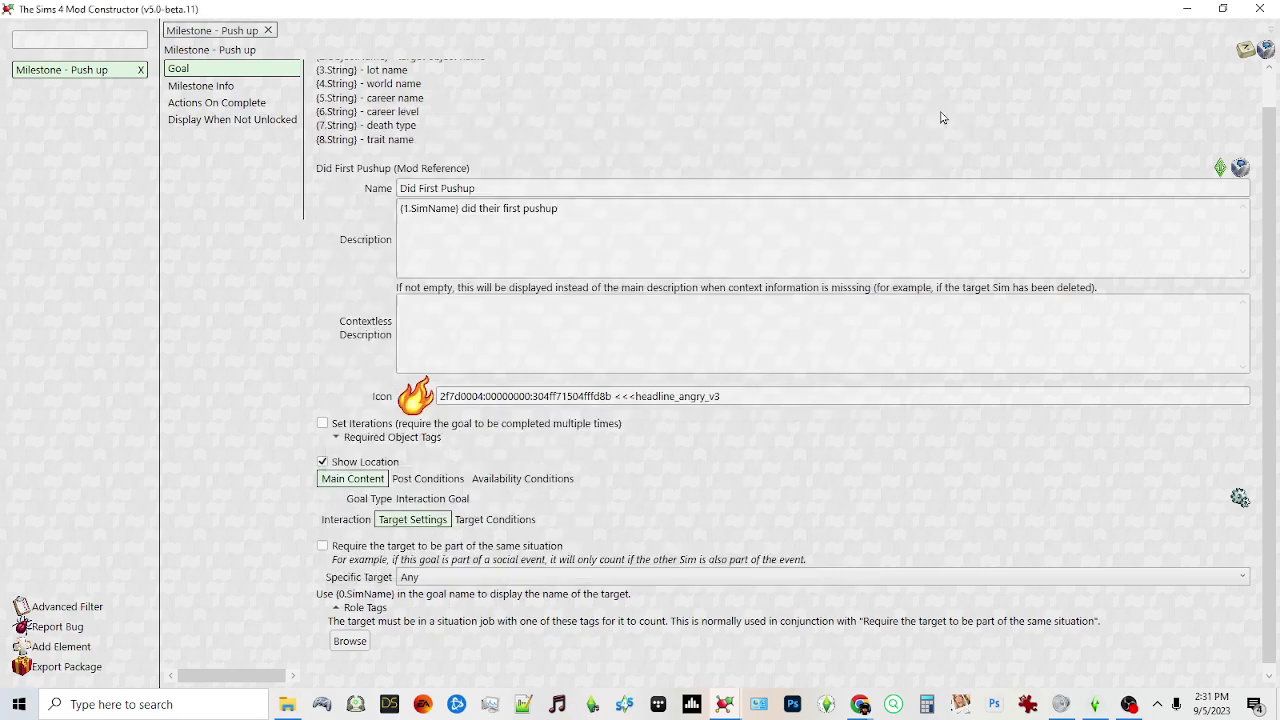
pyautogui.click(530, 520)
# - Add an empty post condition to the goal and review the available condition types without choosing one
pyautogui.click(428, 519)
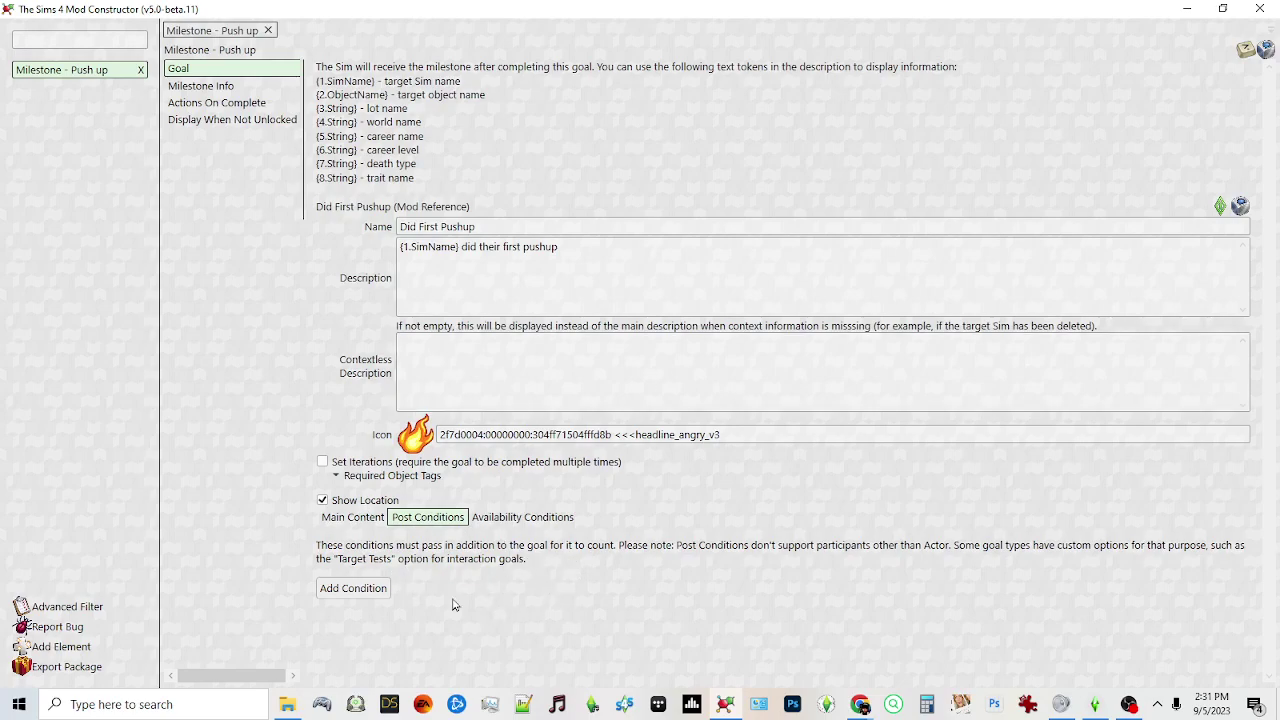
pyautogui.click(368, 590)
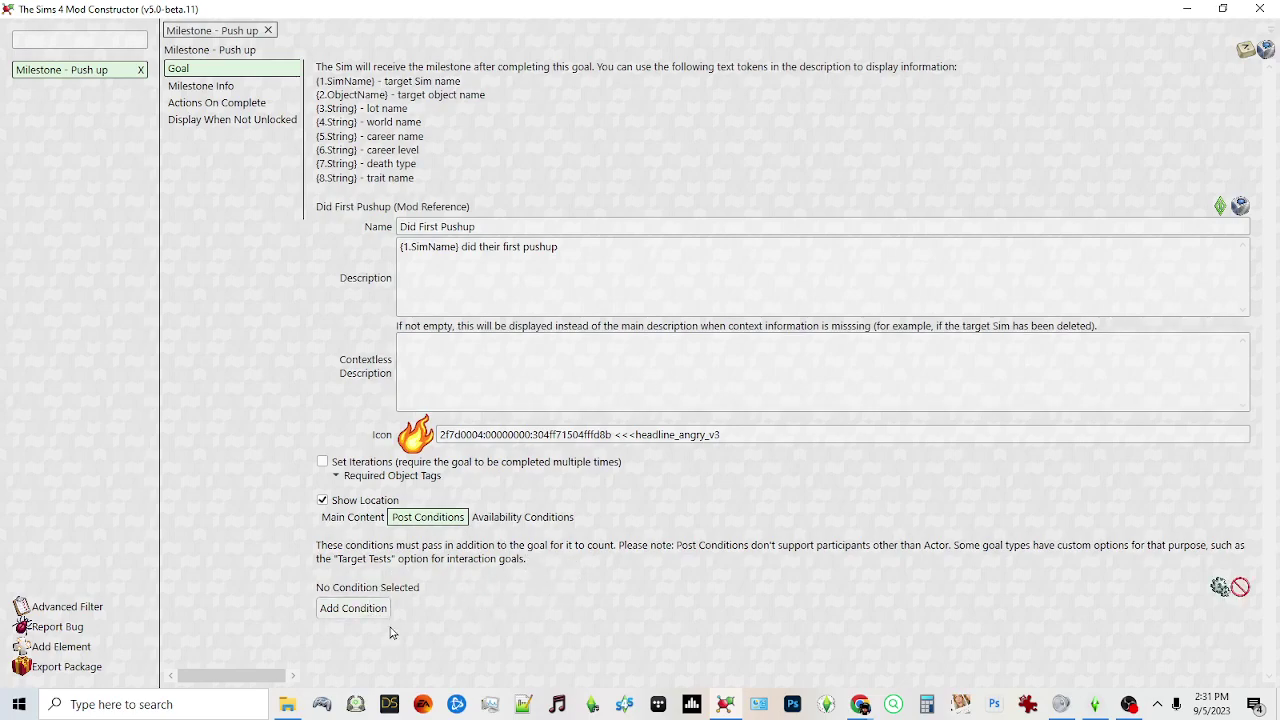
pyautogui.click(1219, 589)
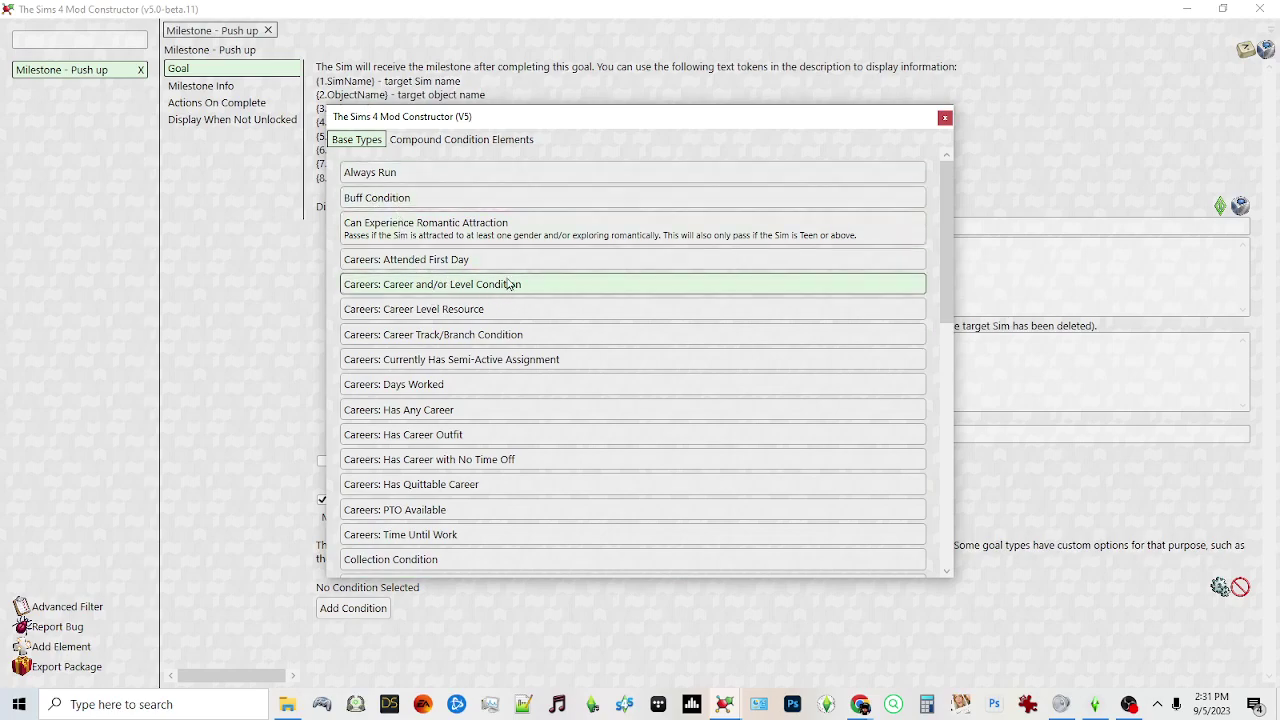
pyautogui.scroll(-4, 545, 487)
pyautogui.scroll(3, 591, 458)
pyautogui.scroll(-5, 551, 486)
pyautogui.scroll(1, 418, 500)
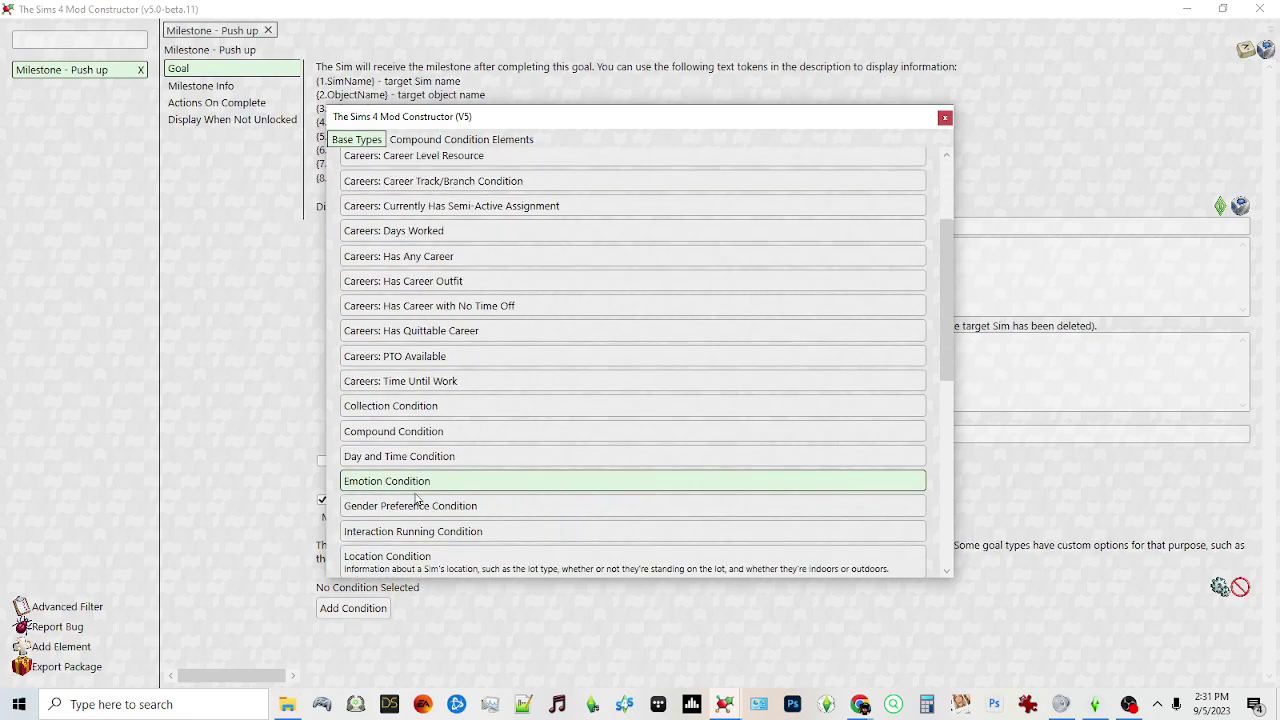
pyautogui.click(946, 119)
# - Add an empty availability condition to the goal and look through the condition types without choosing one
pyautogui.click(505, 519)
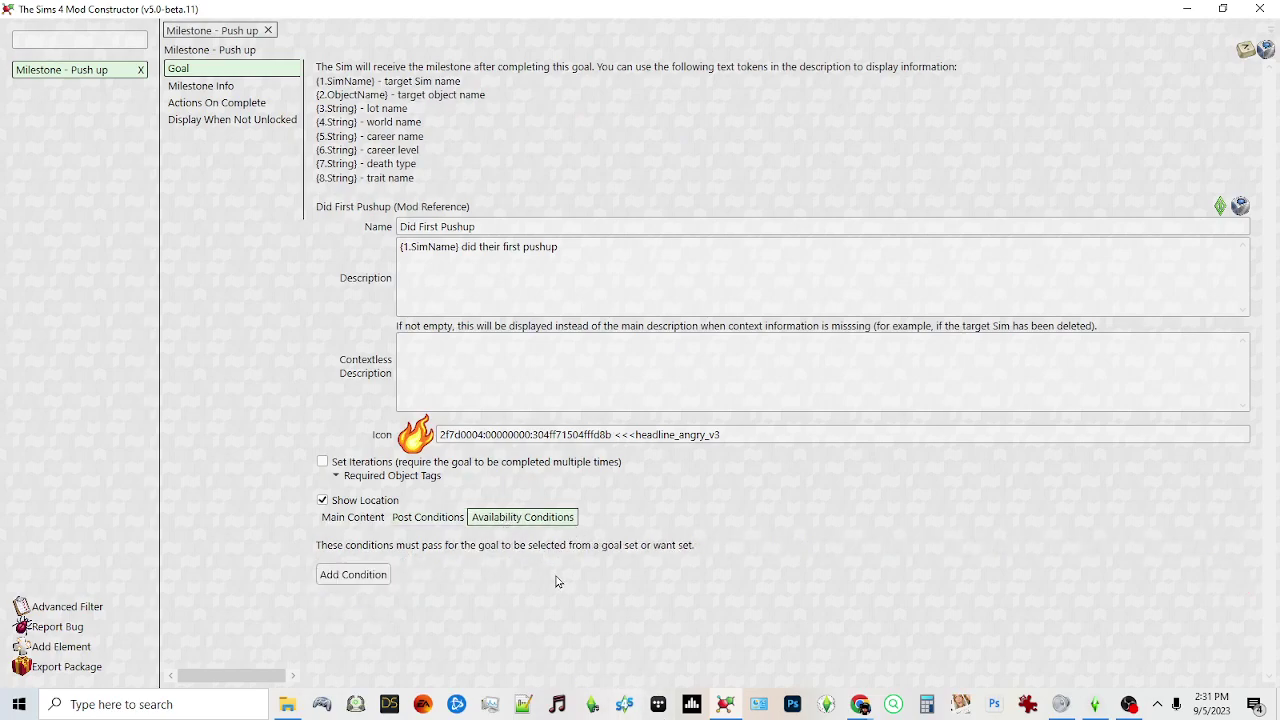
pyautogui.click(378, 577)
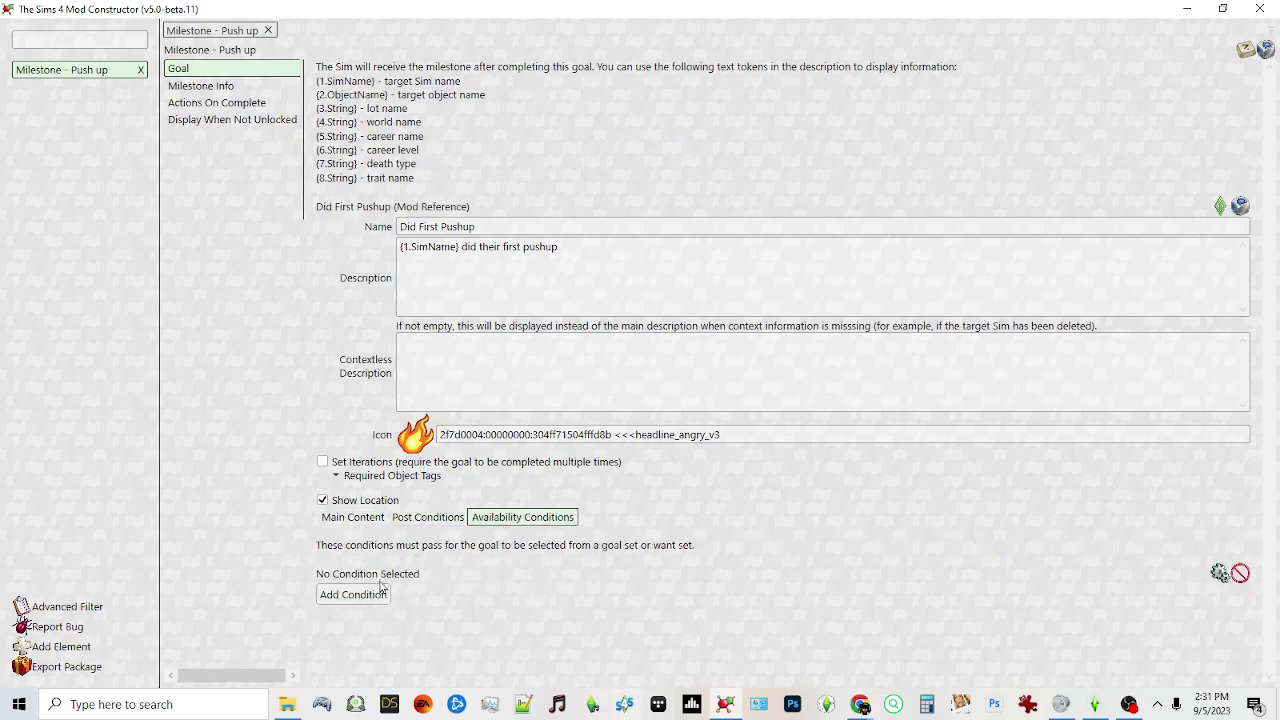
pyautogui.click(1220, 574)
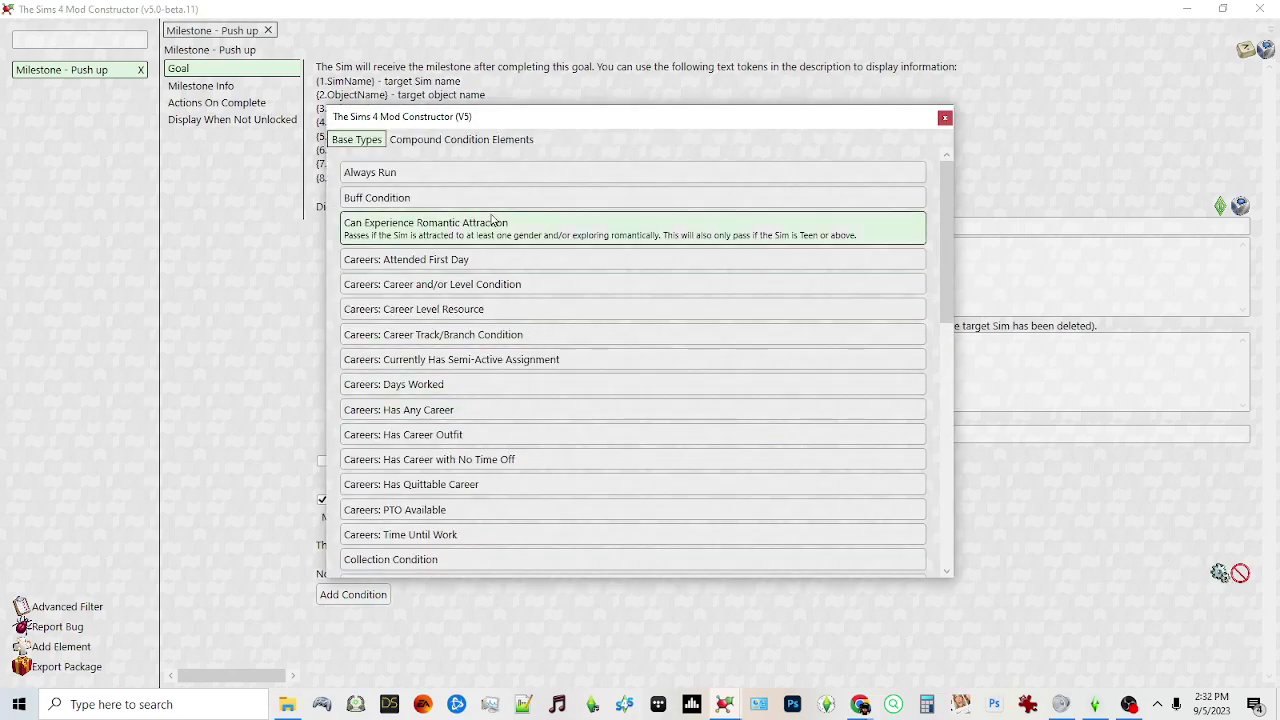
pyautogui.scroll(-3, 600, 390)
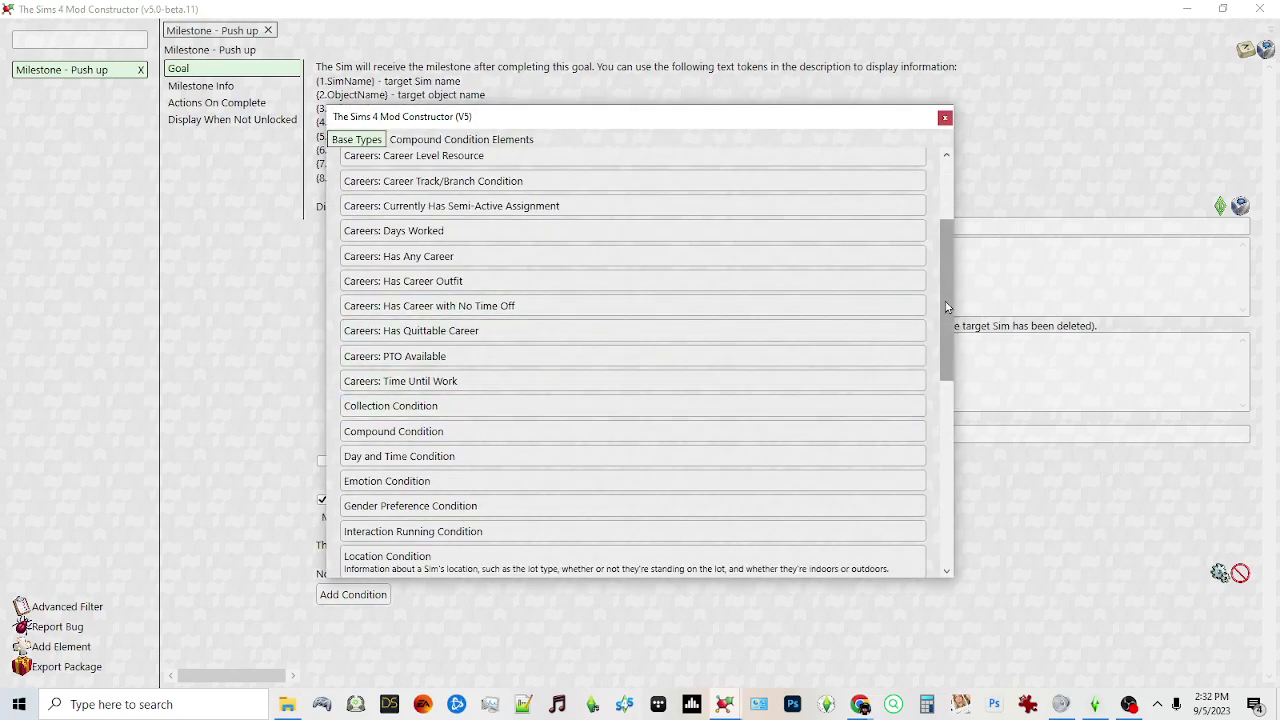
pyautogui.moveTo(945, 306); pyautogui.dragTo(942, 482)
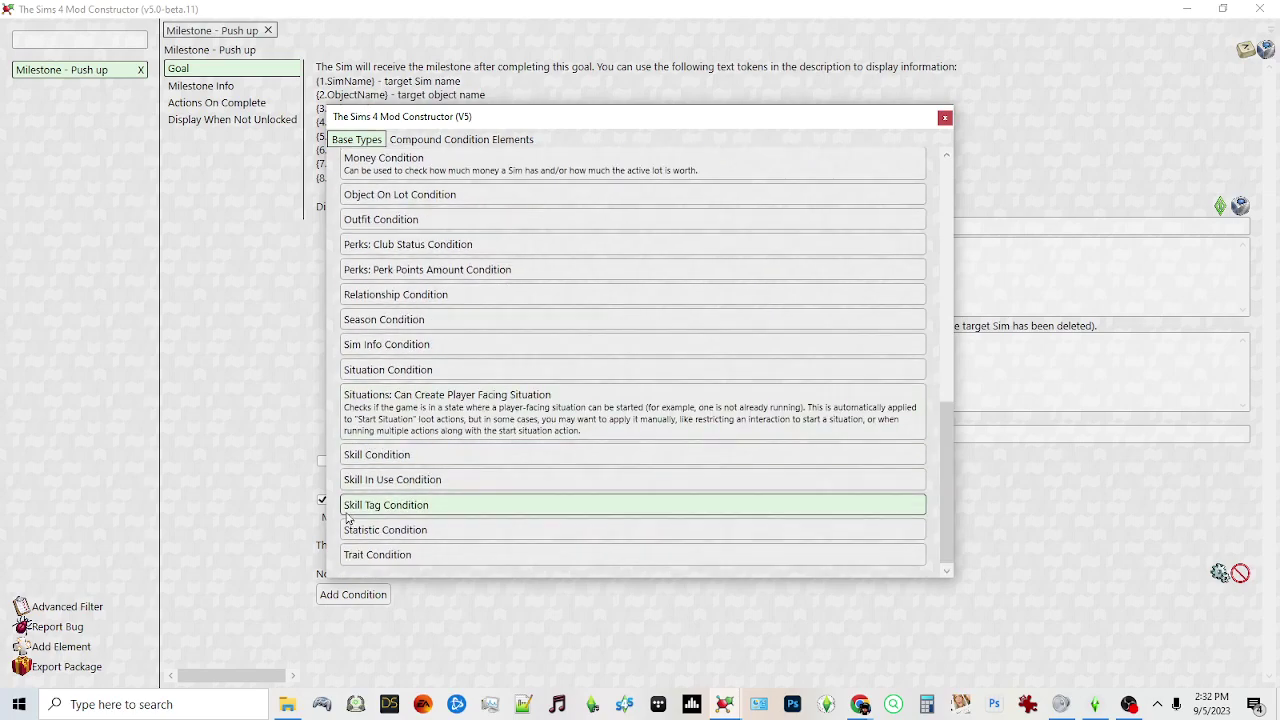
pyautogui.click(945, 119)
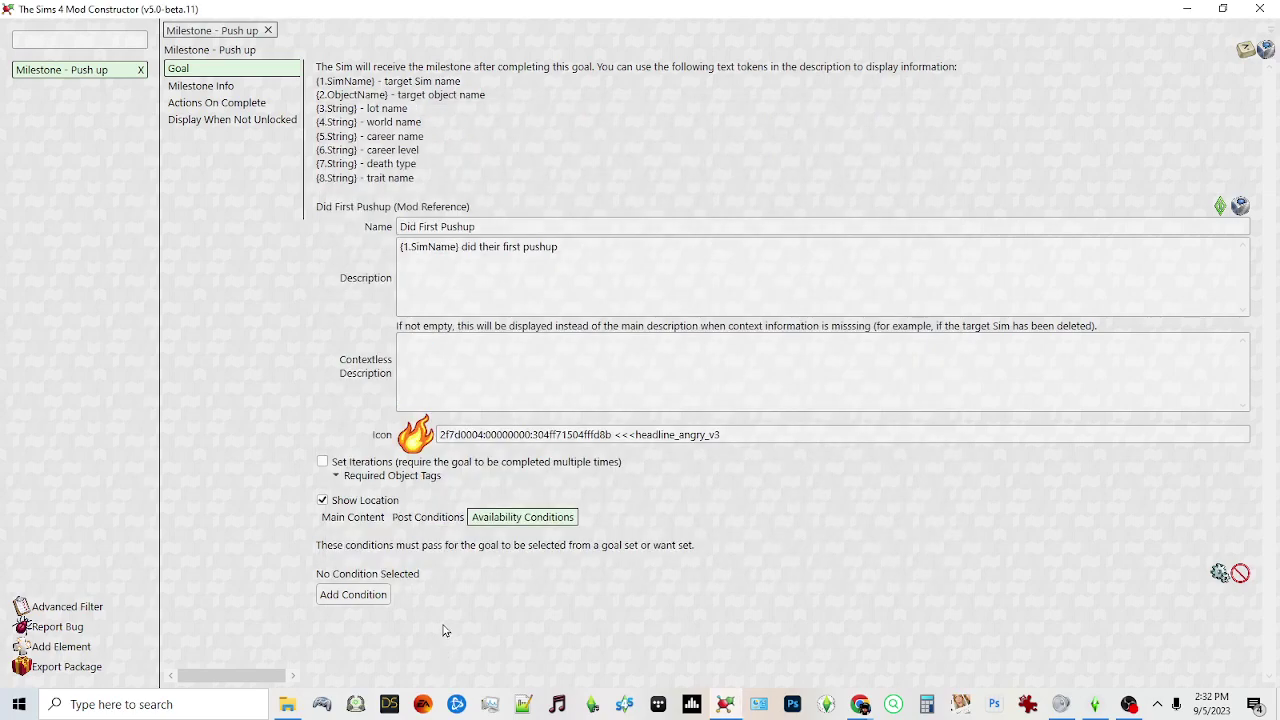
pyautogui.click(422, 517)
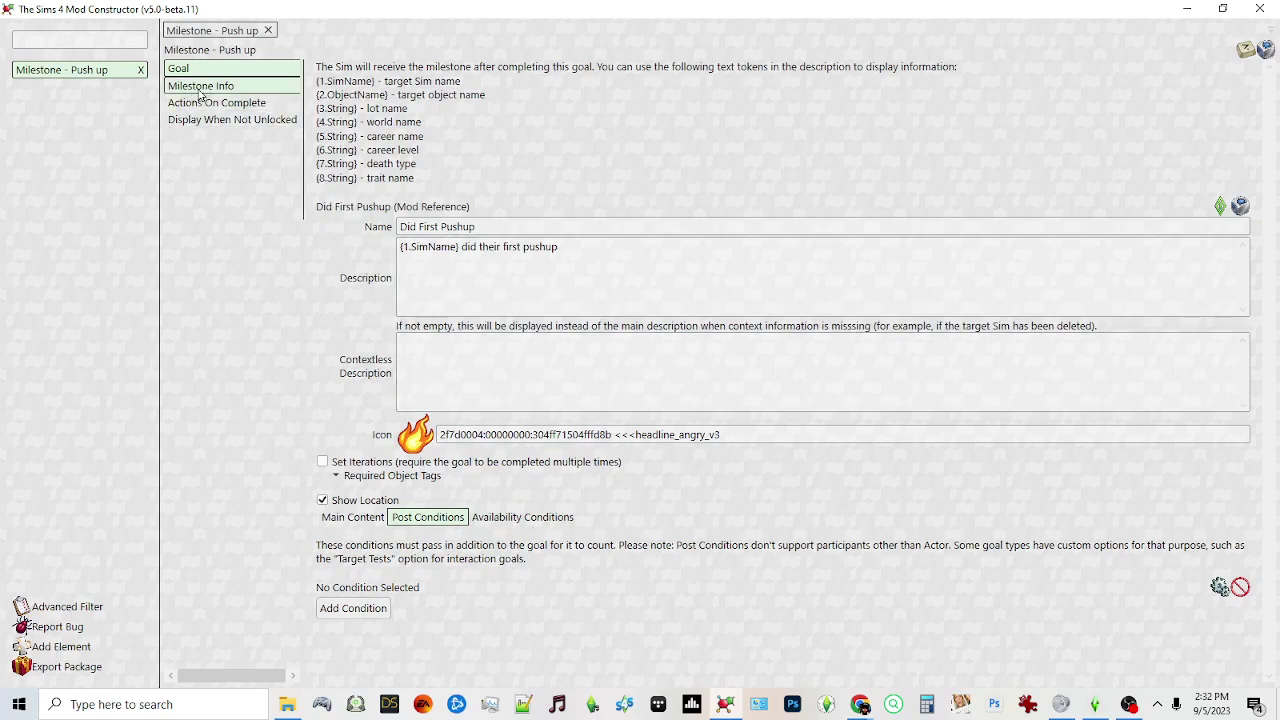
# - Disallow infants and toddlers for the milestone and review the category options, keeping the category set to Life
pyautogui.click(226, 88)
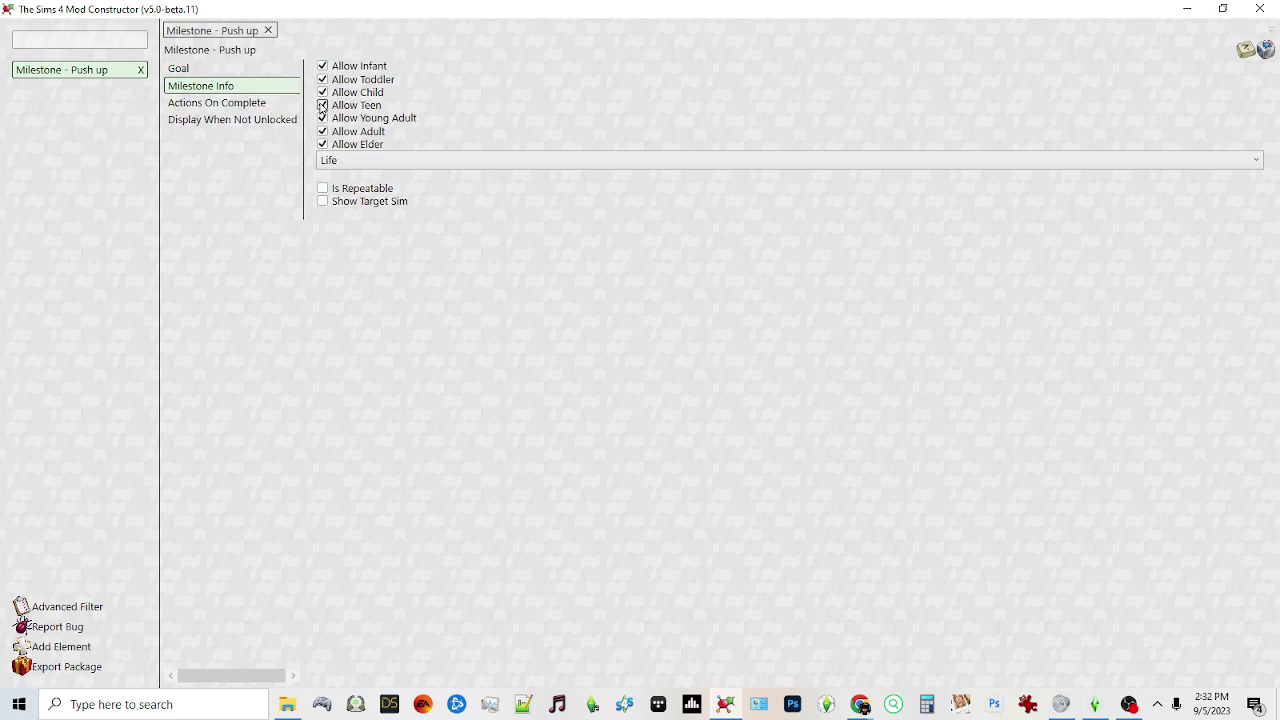
pyautogui.click(322, 66)
pyautogui.click(322, 79)
pyautogui.click(379, 165)
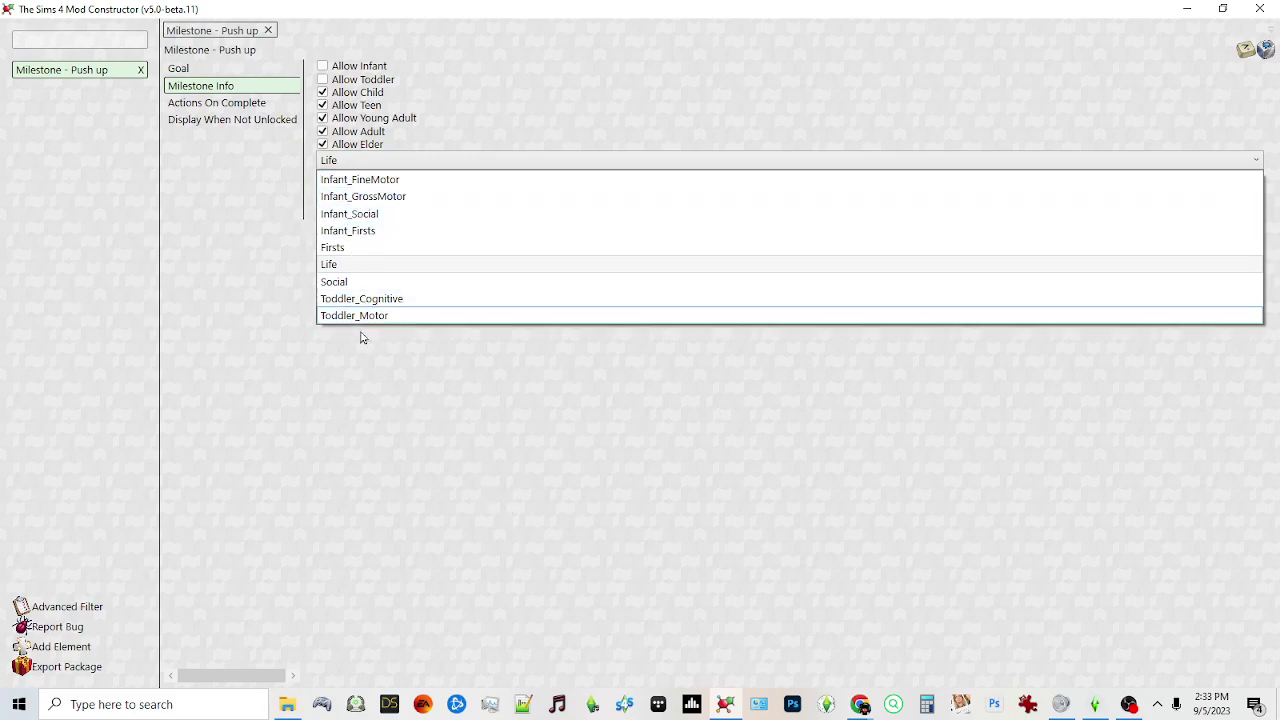
pyautogui.click(327, 426)
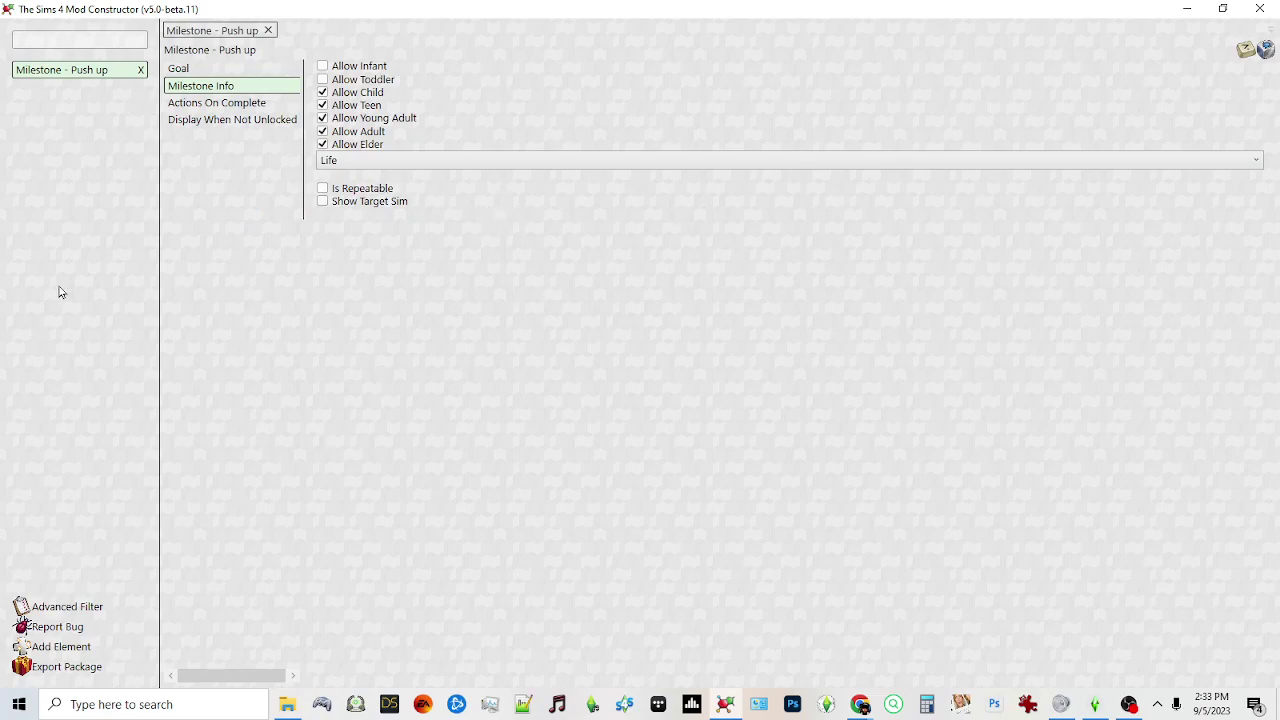
# - Create a loot action set for the milestone's completion, open it separately and add an Always Run condition group
pyautogui.click(178, 104)
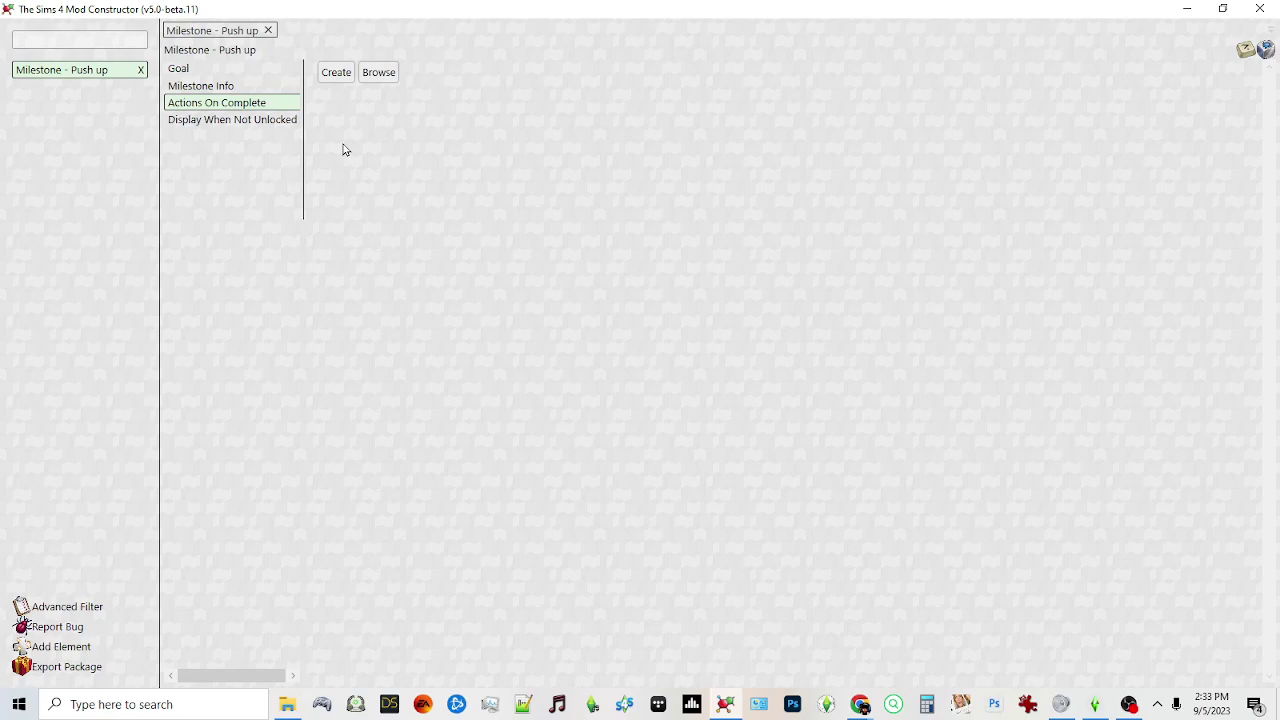
pyautogui.click(337, 74)
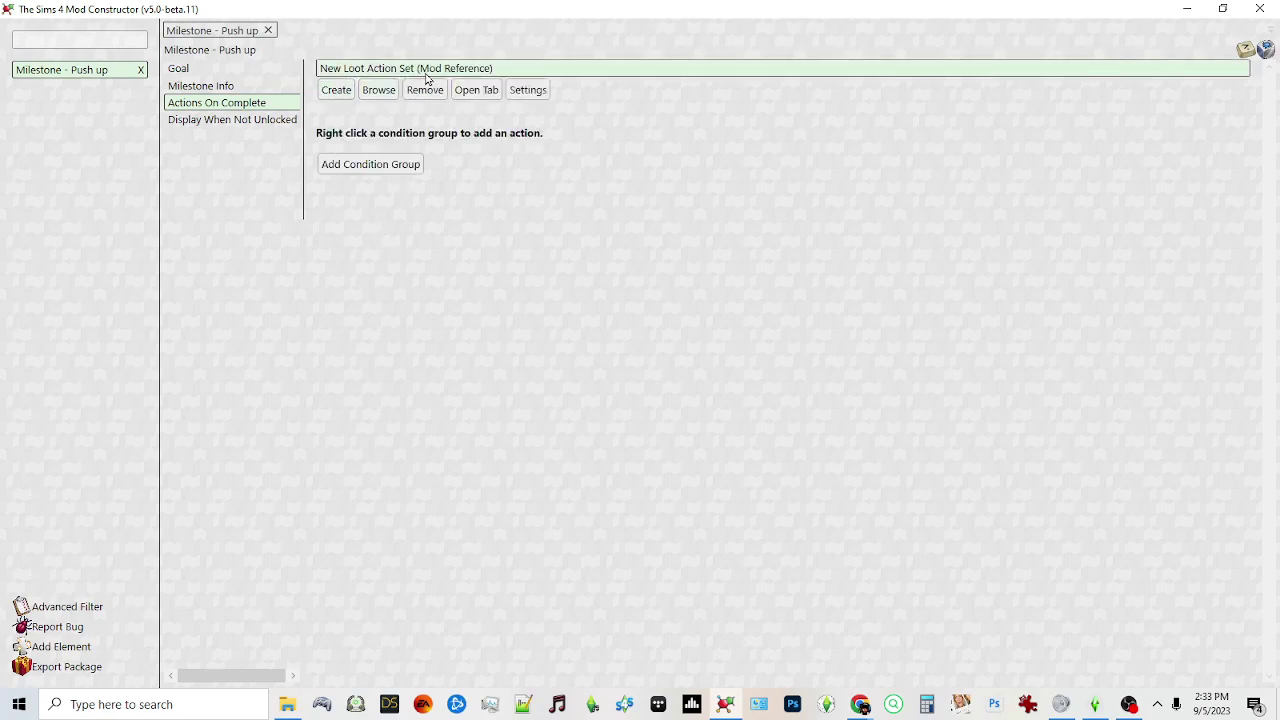
pyautogui.click(476, 92)
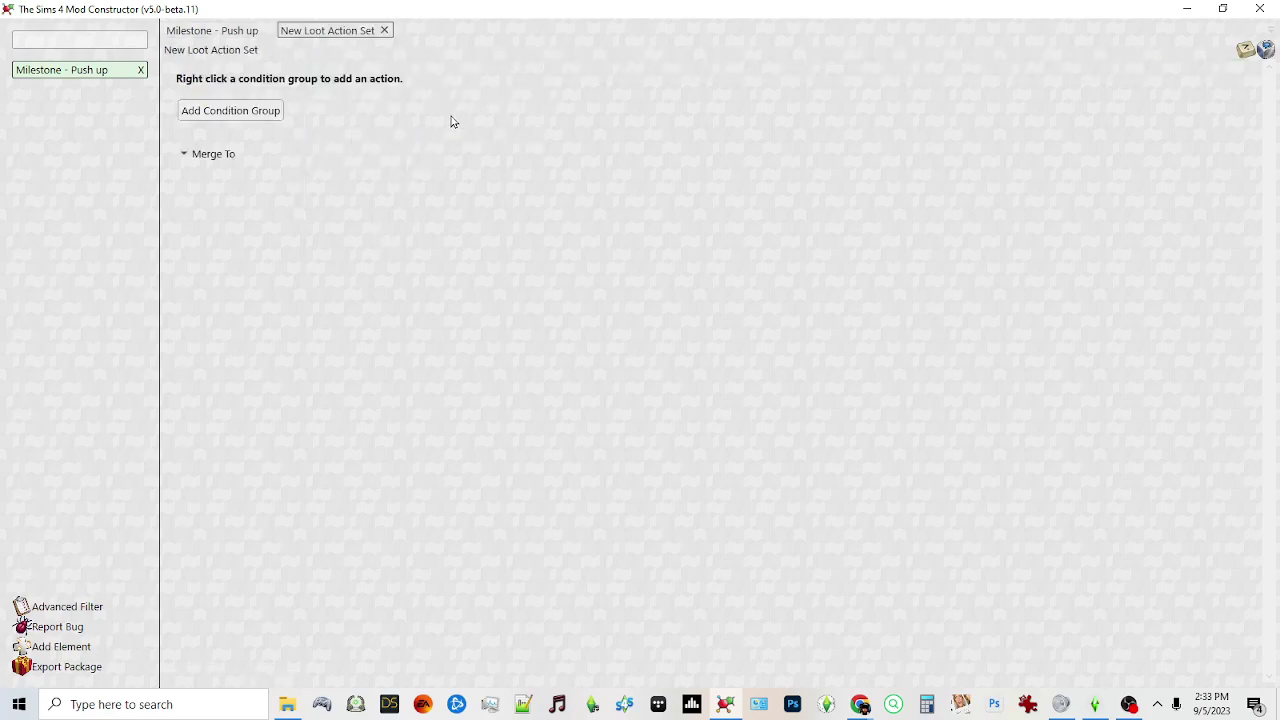
pyautogui.click(212, 114)
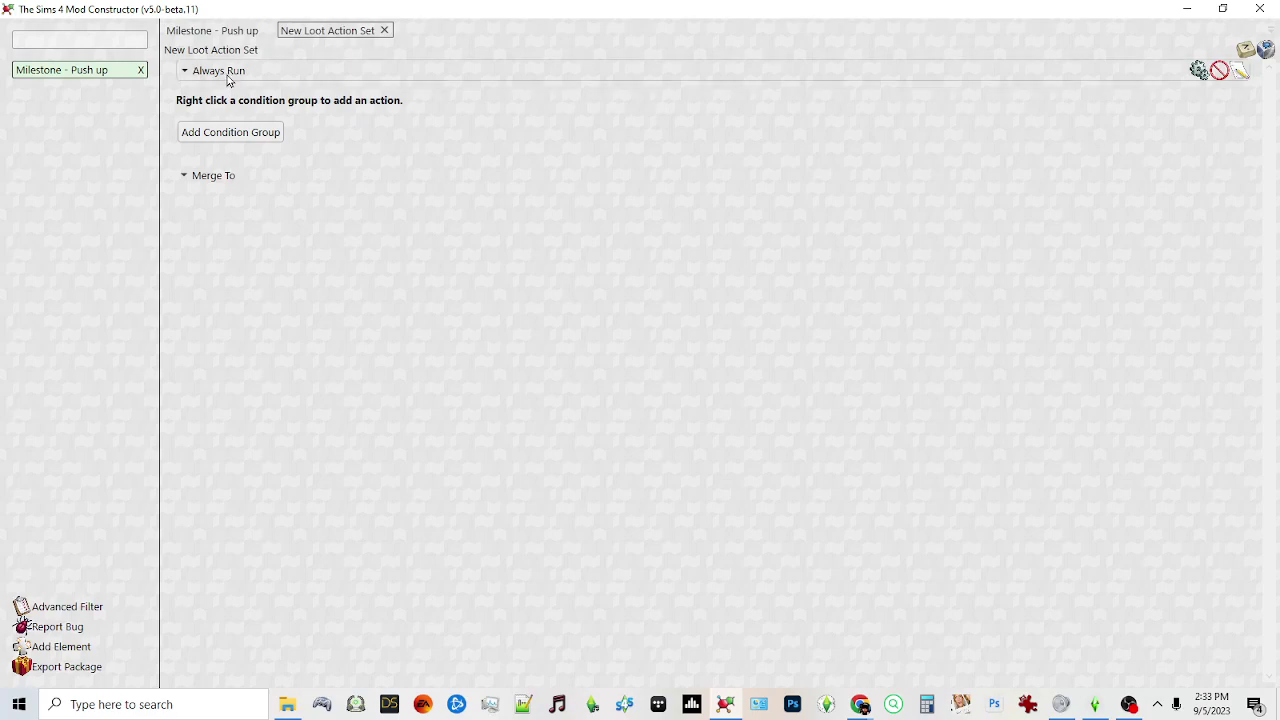
pyautogui.click(1200, 72)
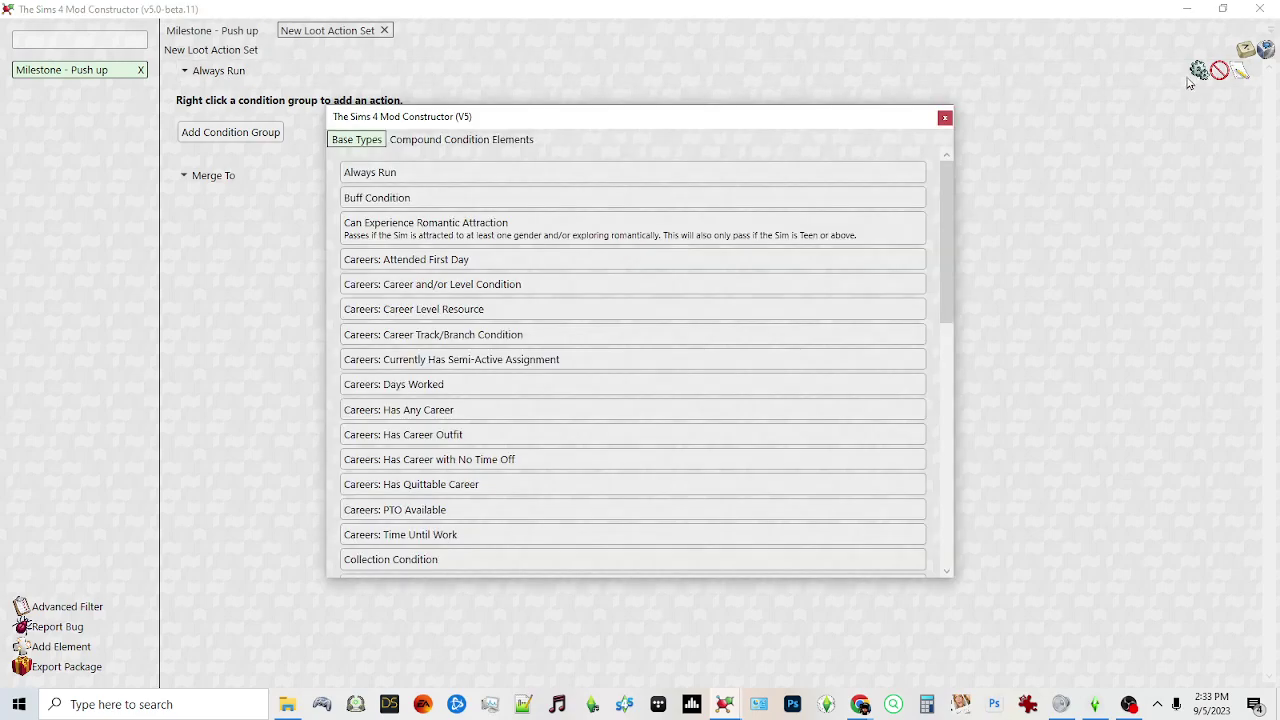
pyautogui.click(944, 118)
# - Add a Notification or Dialog action under Always Run with the title "Did First Pushup!!!!" and the text "This Sim did their first pushup."
pyautogui.rightClick(245, 75)
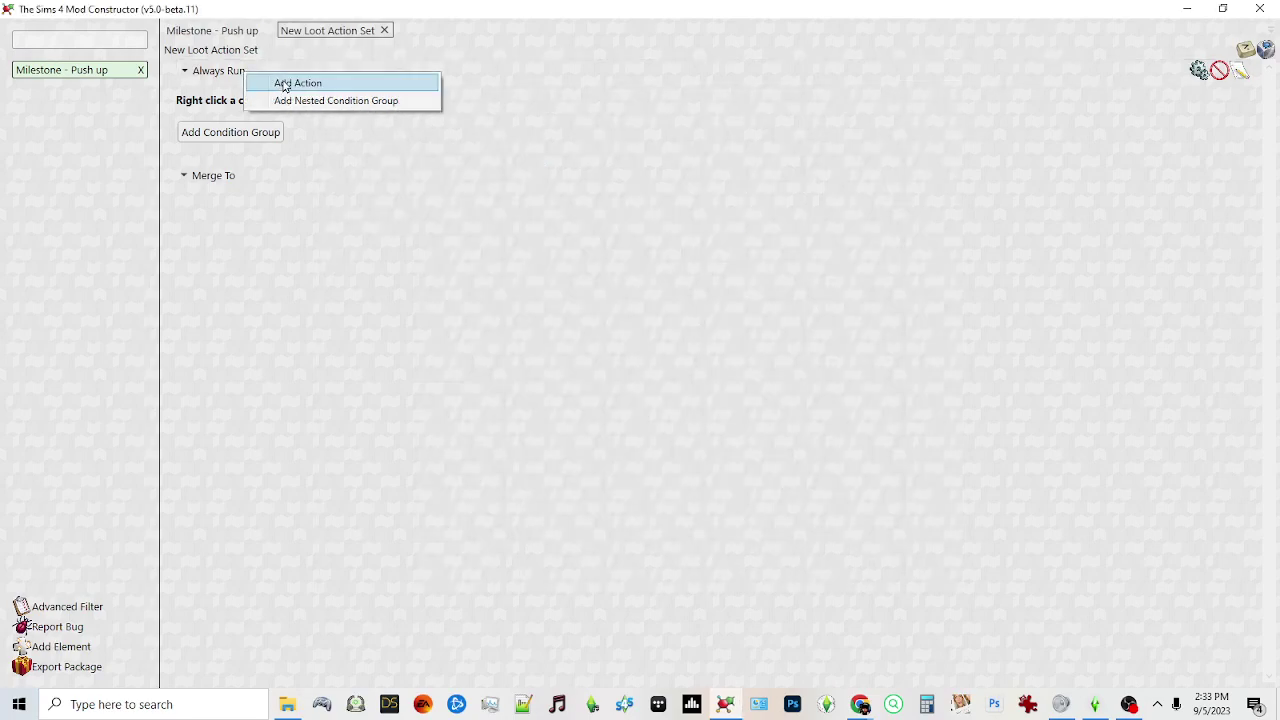
pyautogui.click(285, 86)
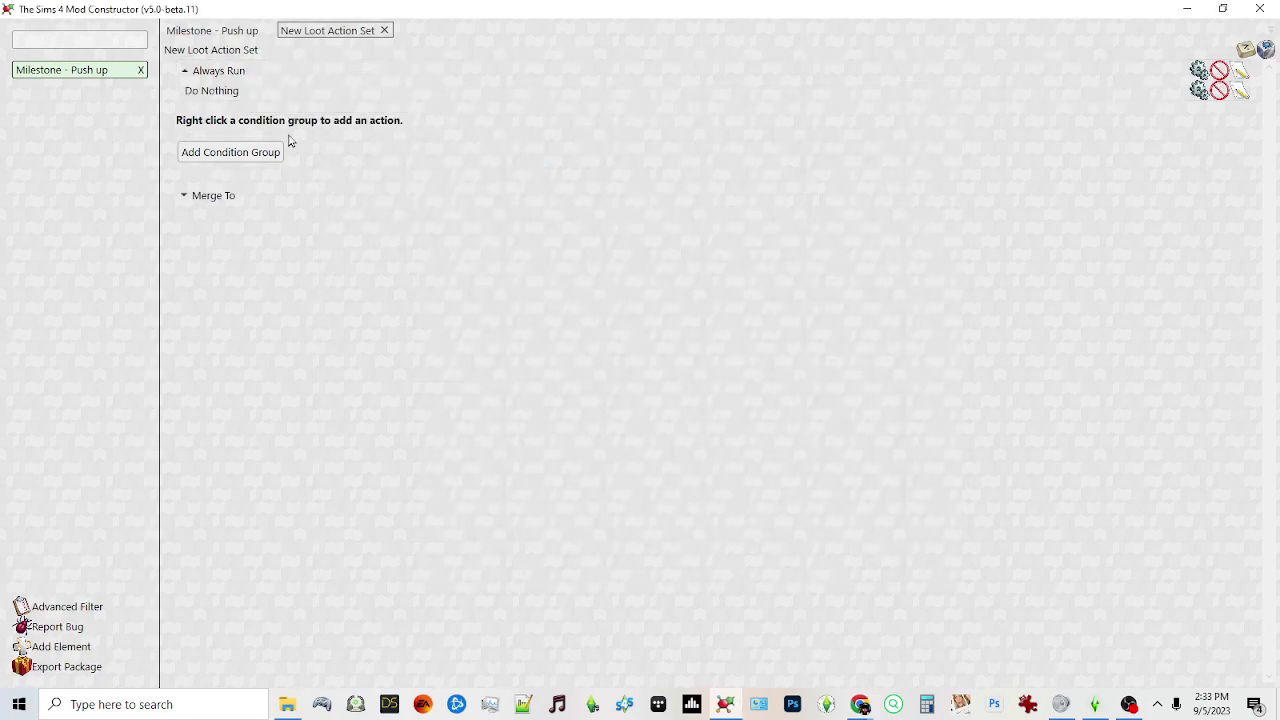
pyautogui.click(1204, 90)
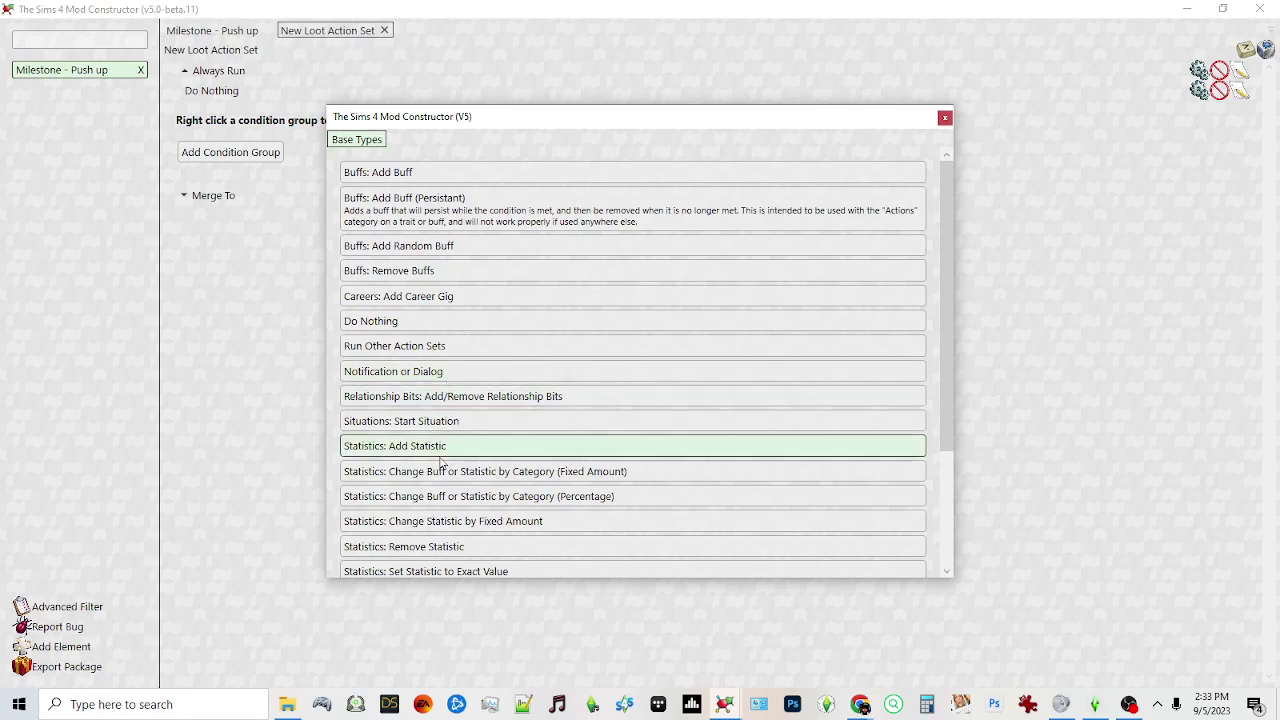
pyautogui.click(395, 375)
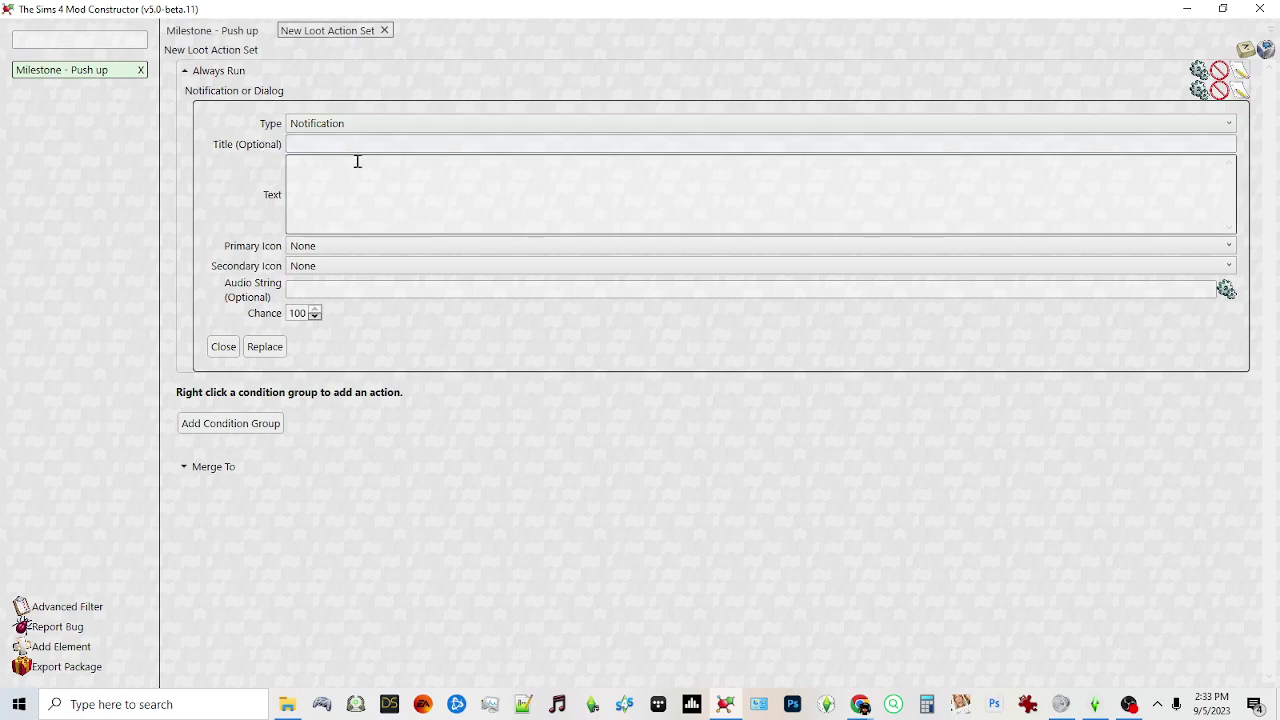
pyautogui.click(305, 143)
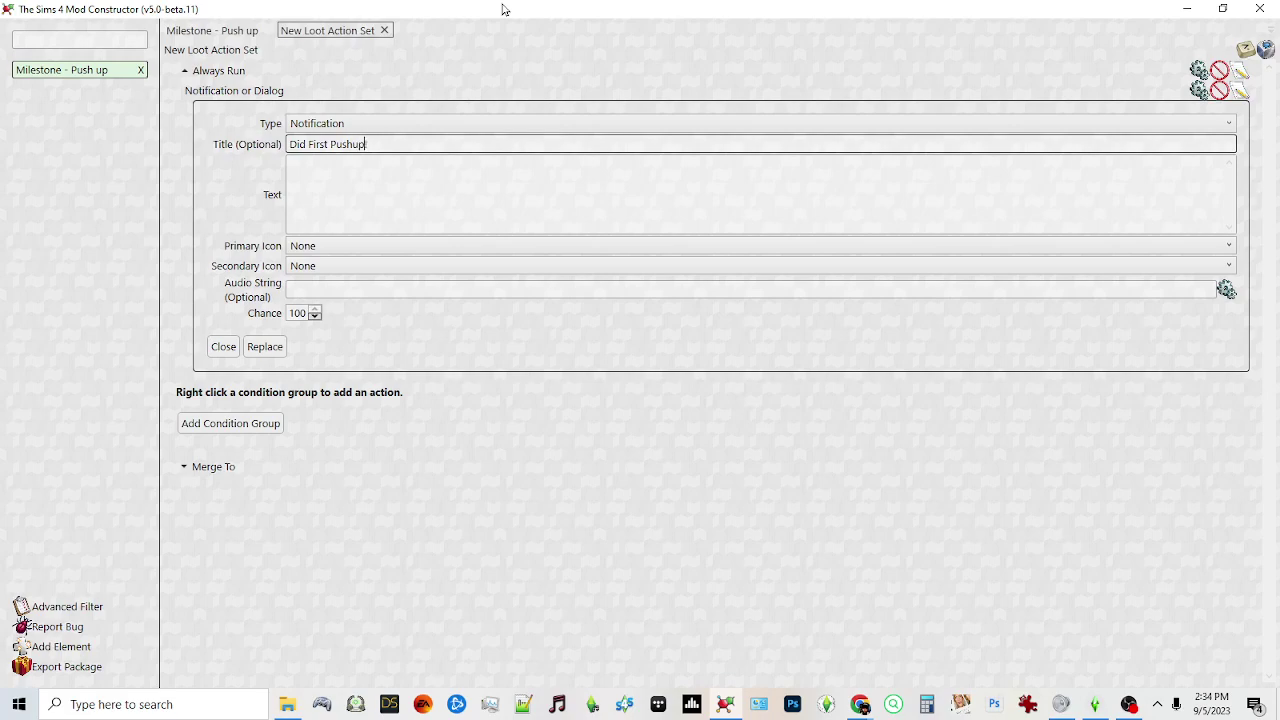
pyautogui.click(493, 177)
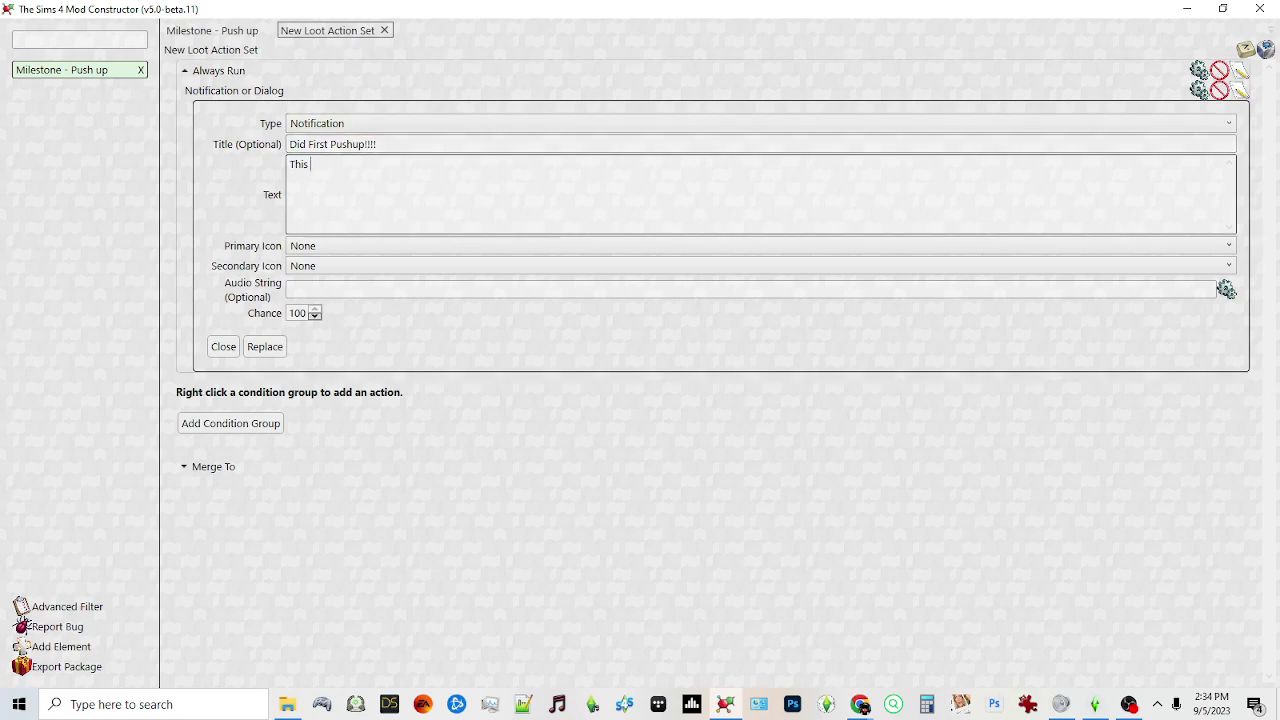
pyautogui.write('This Sim did their first pushup')
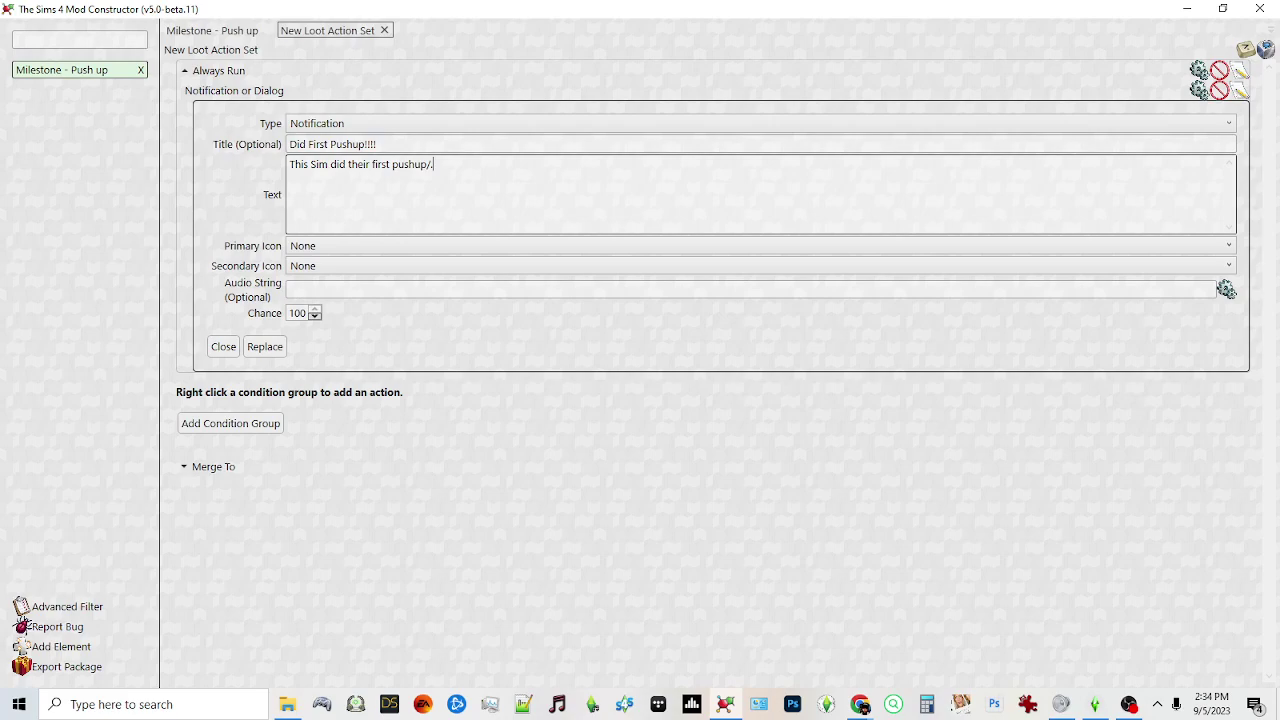
# - Set the notification's primary icon to Standard with the flame image from BG Headlines, and keep the secondary icon at None
pyautogui.click(349, 248)
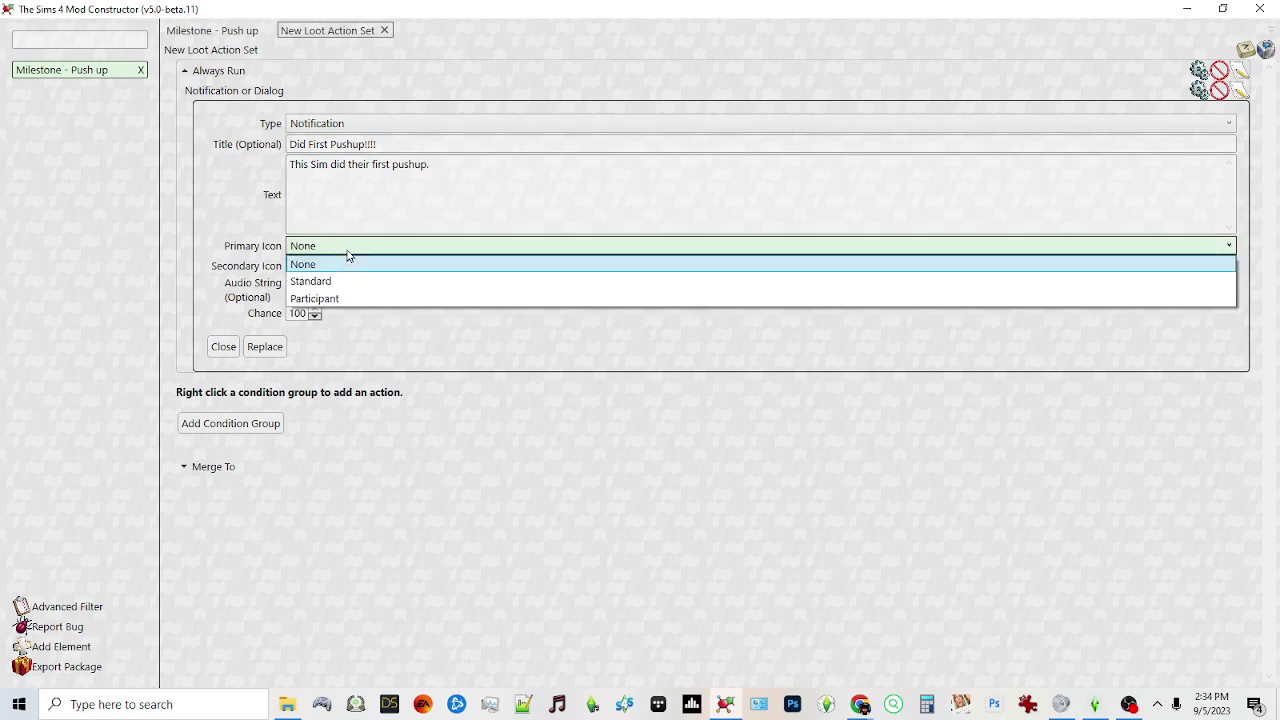
pyautogui.click(305, 281)
pyautogui.click(295, 284)
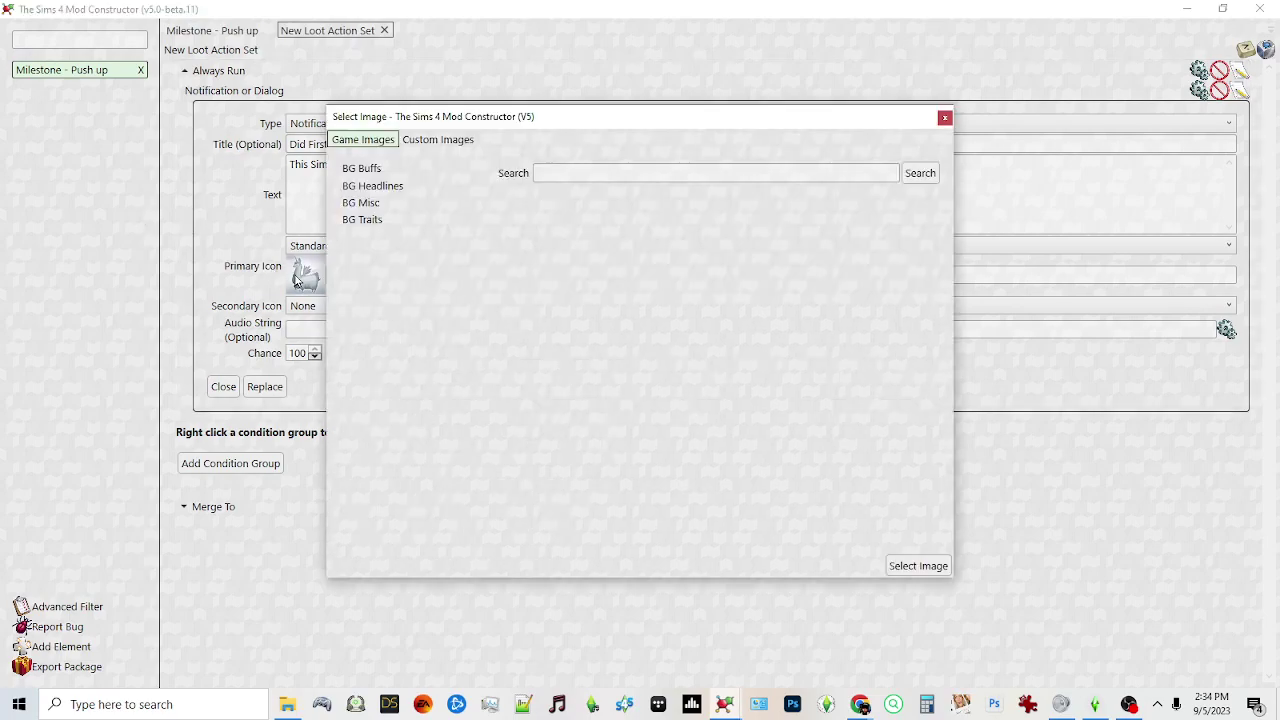
pyautogui.click(375, 189)
pyautogui.click(895, 344)
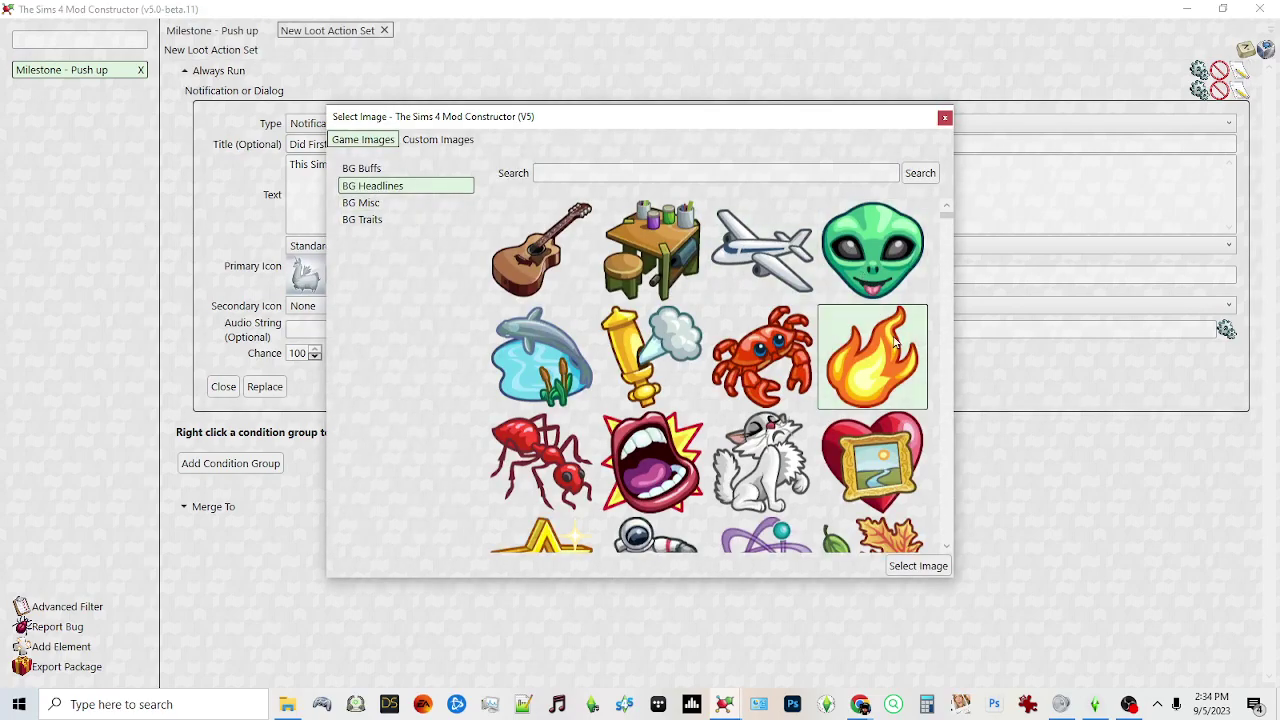
pyautogui.click(915, 565)
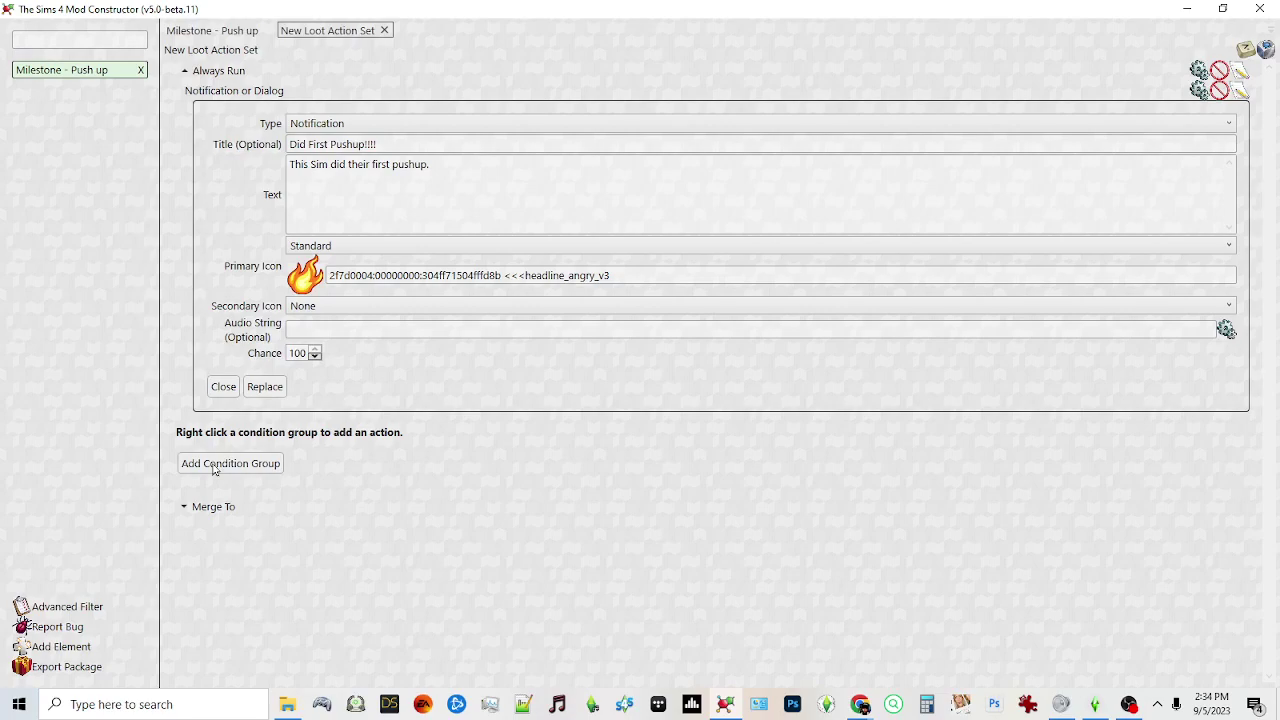
pyautogui.click(310, 306)
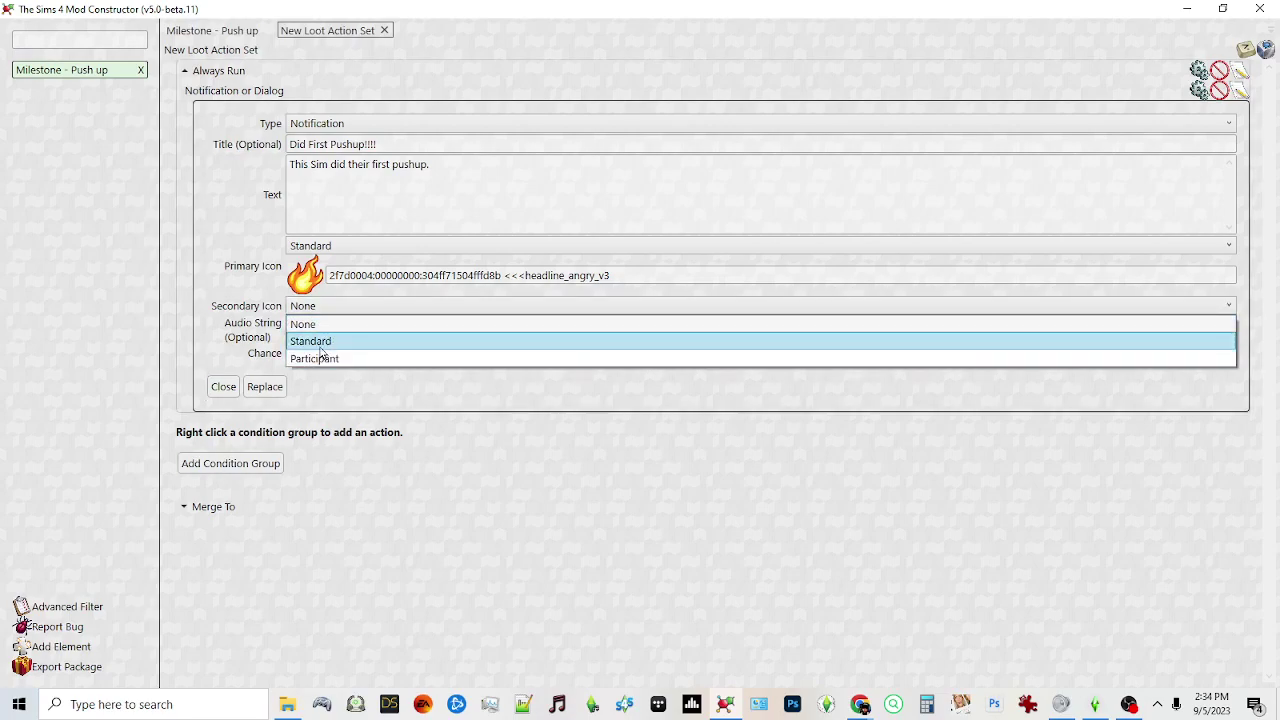
pyautogui.click(231, 315)
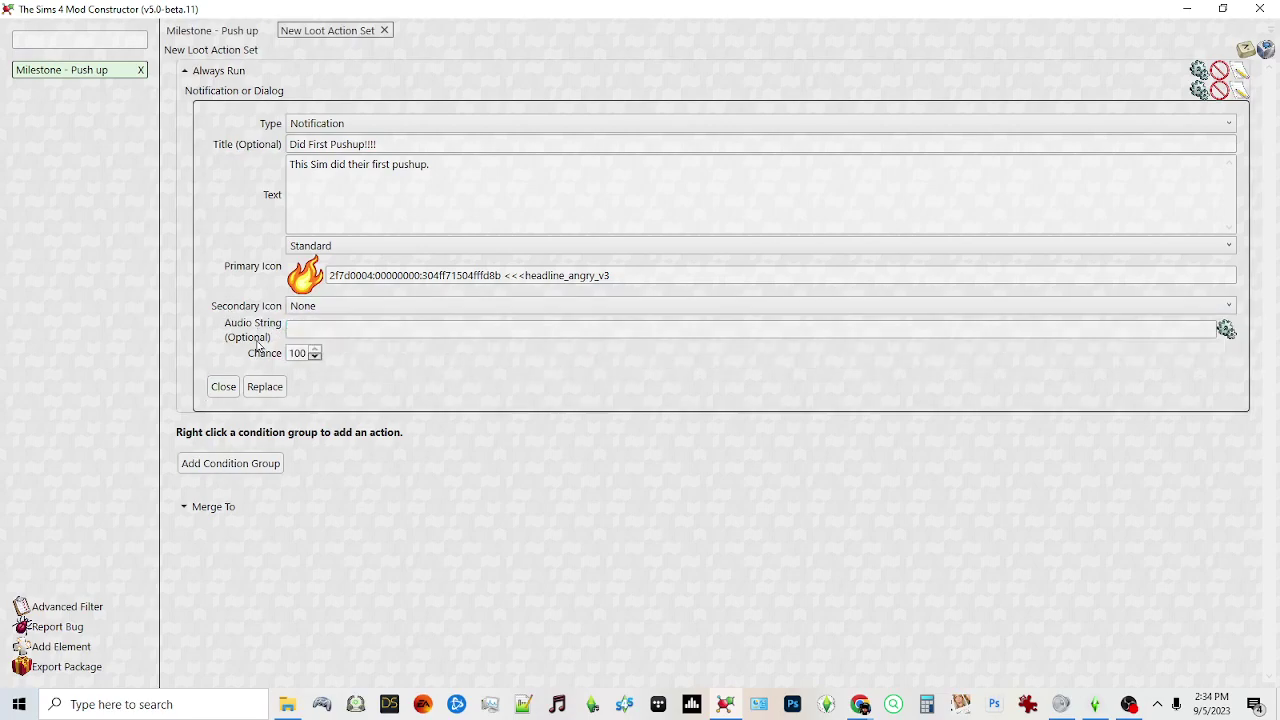
pyautogui.click(320, 310)
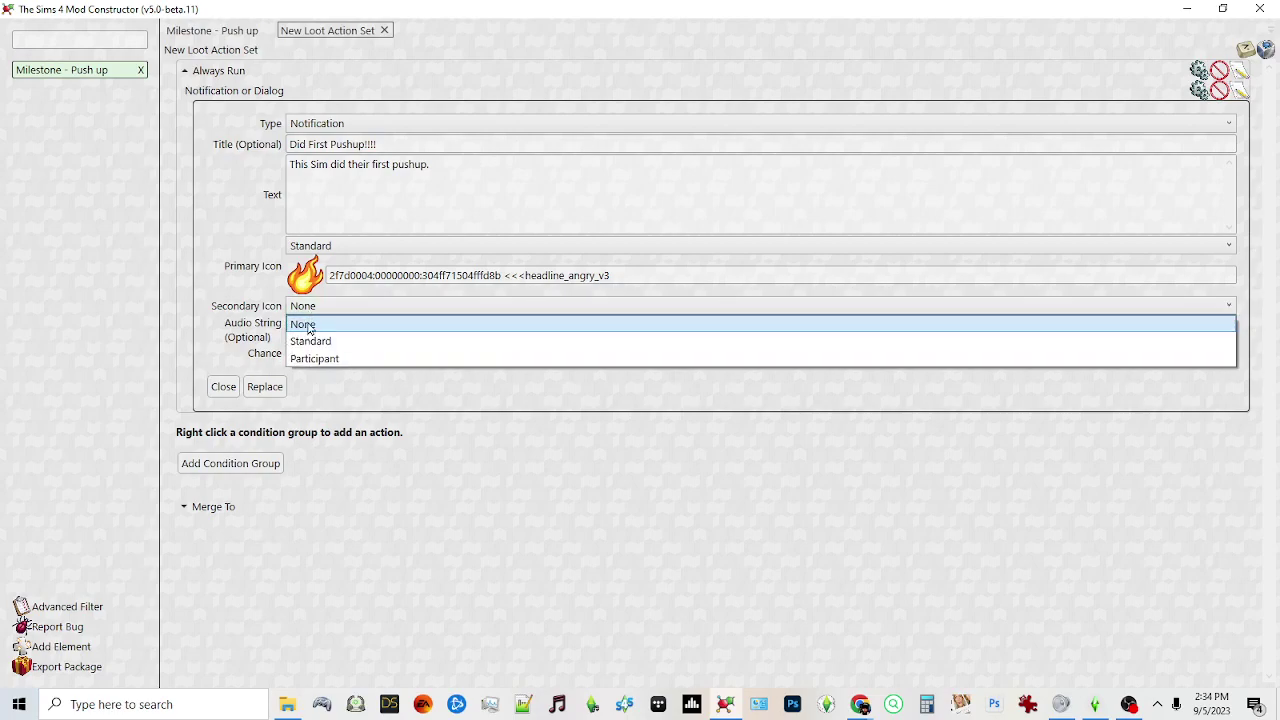
pyautogui.click(295, 325)
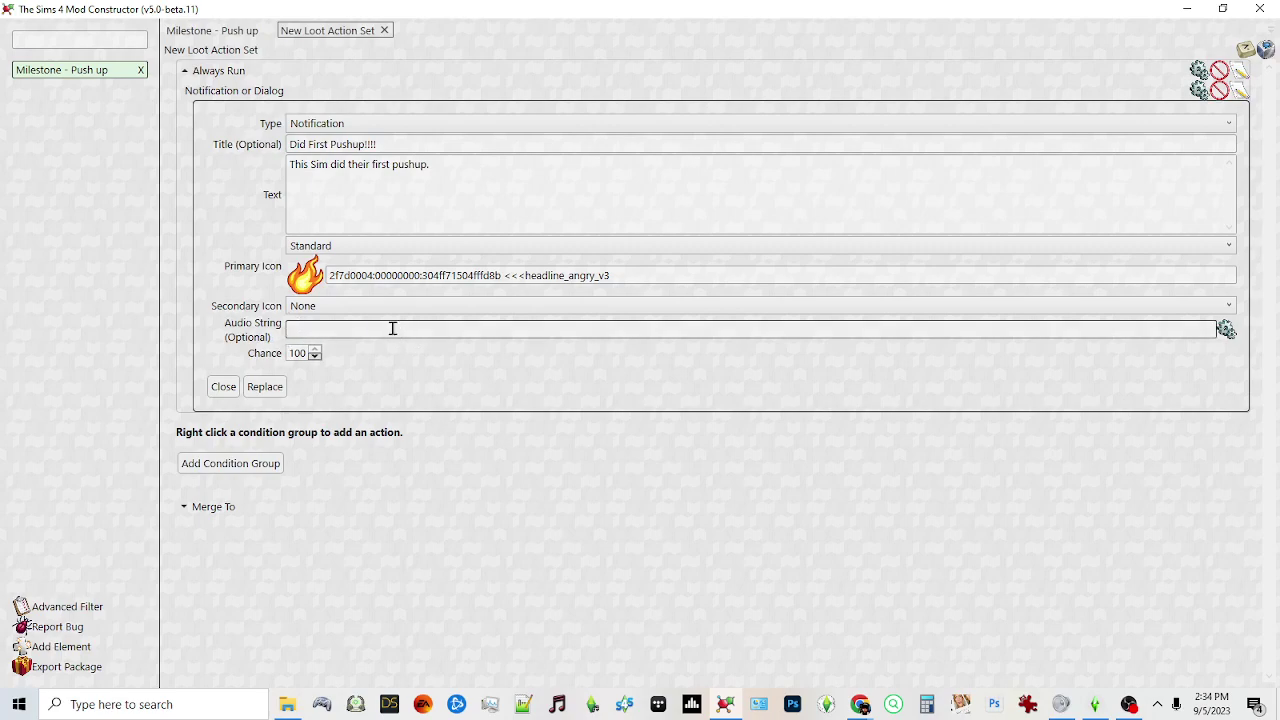
# - Assign the InEP01 sound fx_alien_terrarium_revive.propx as the notification's audio string, and close the action and the loot action set
pyautogui.click(1226, 330)
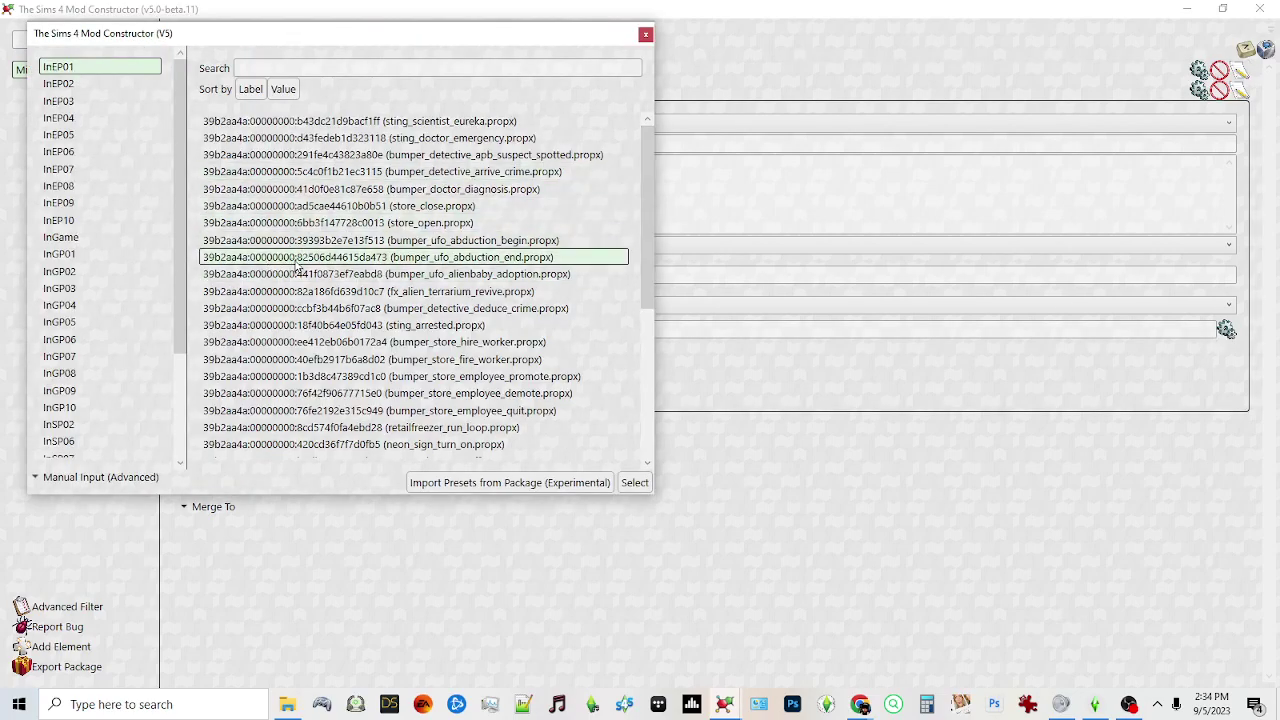
pyautogui.click(634, 482)
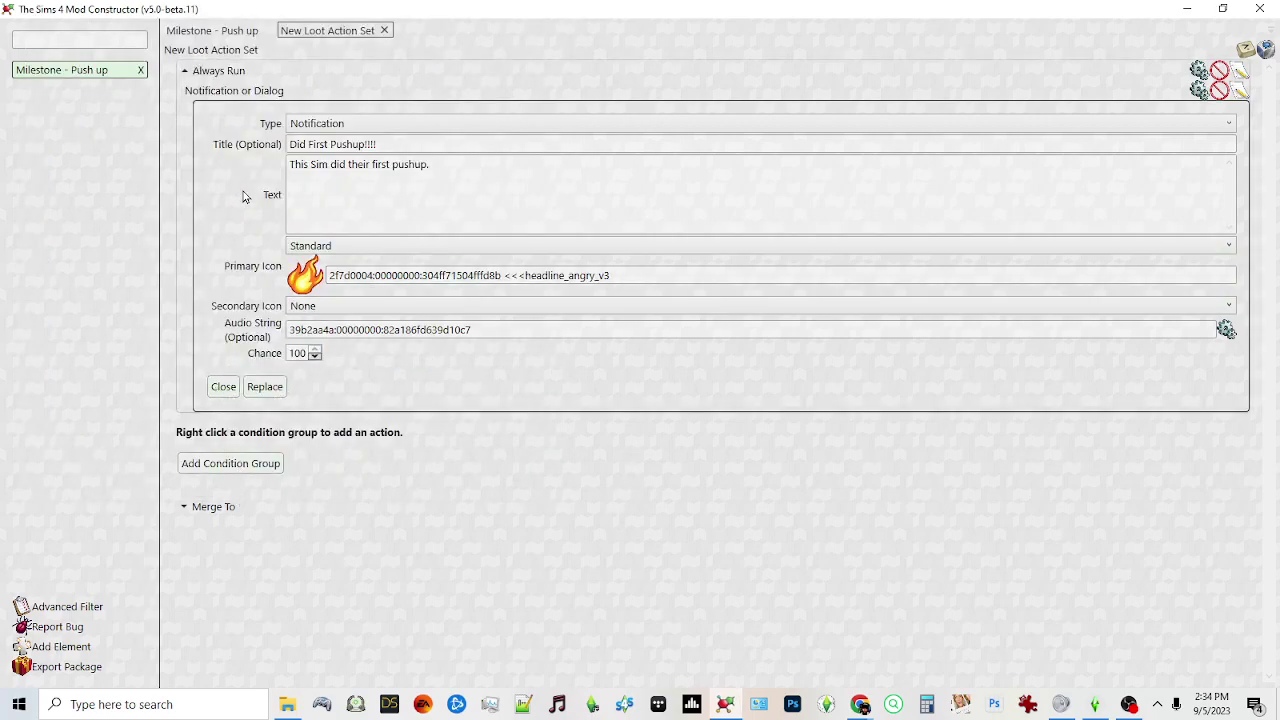
pyautogui.click(223, 388)
pyautogui.click(384, 31)
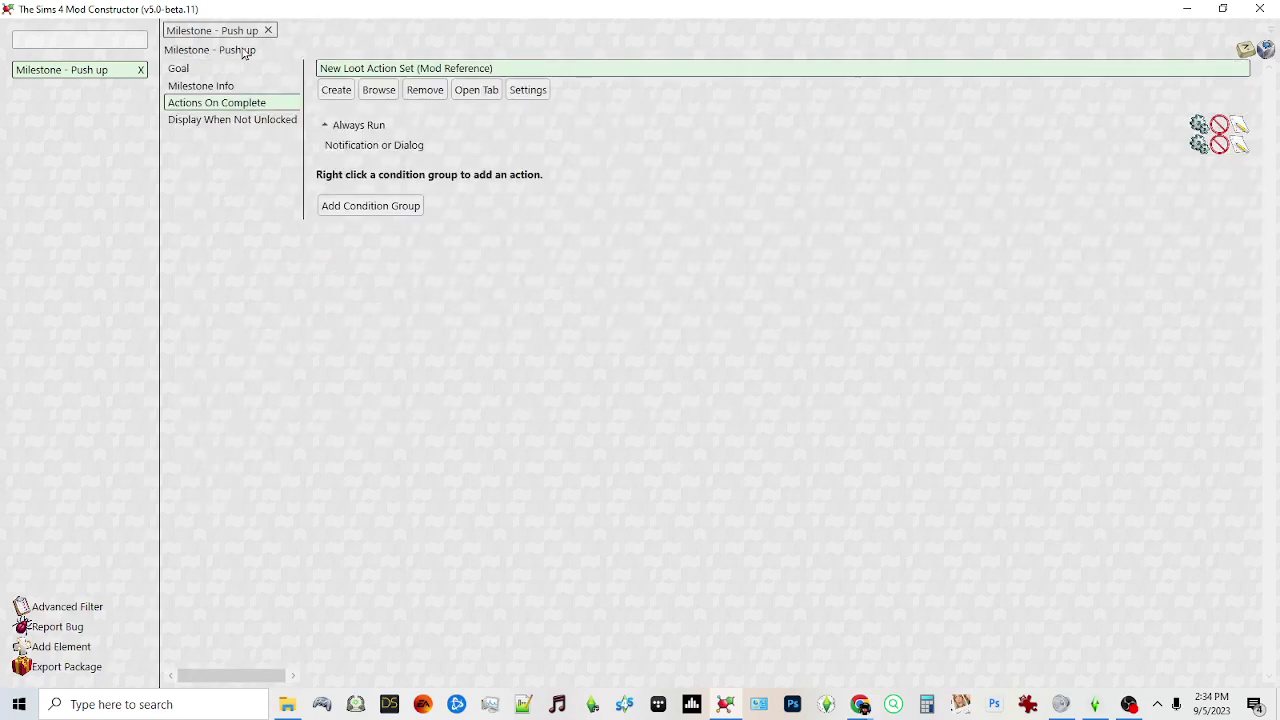
# - Enable Display When Not Unlocked for the milestone to see its settings, and disable it again
pyautogui.click(213, 125)
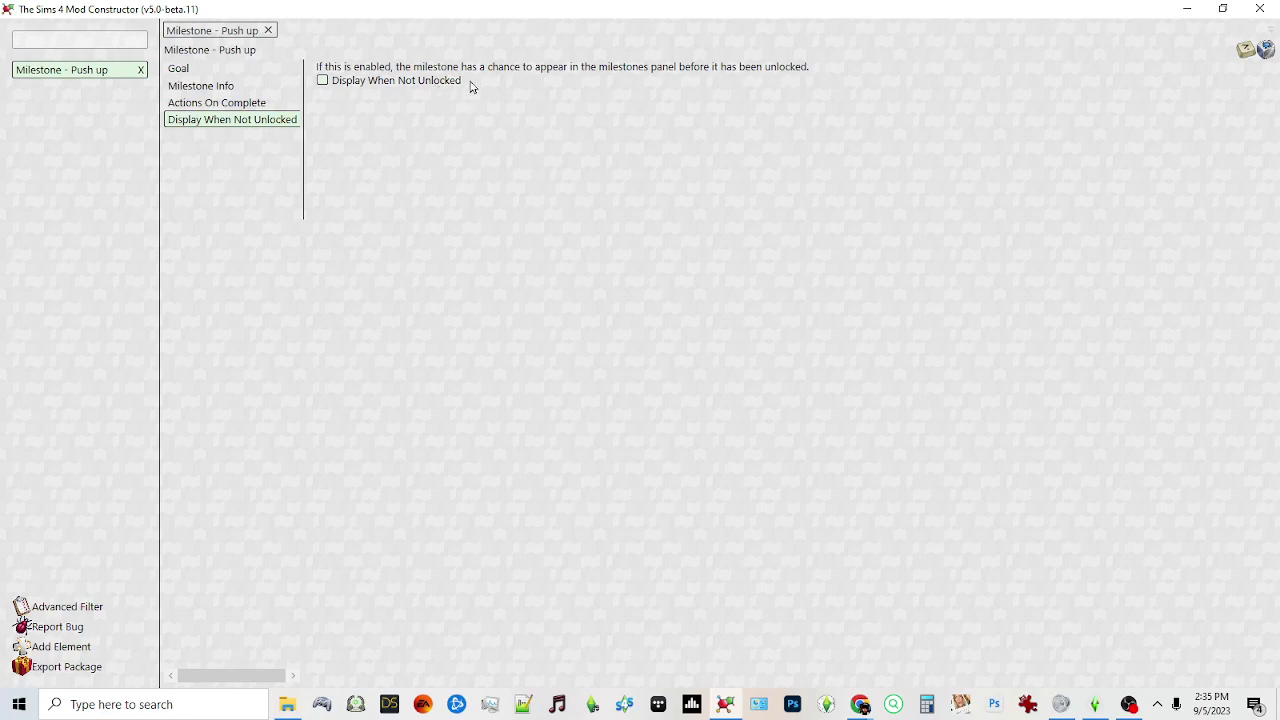
pyautogui.click(322, 82)
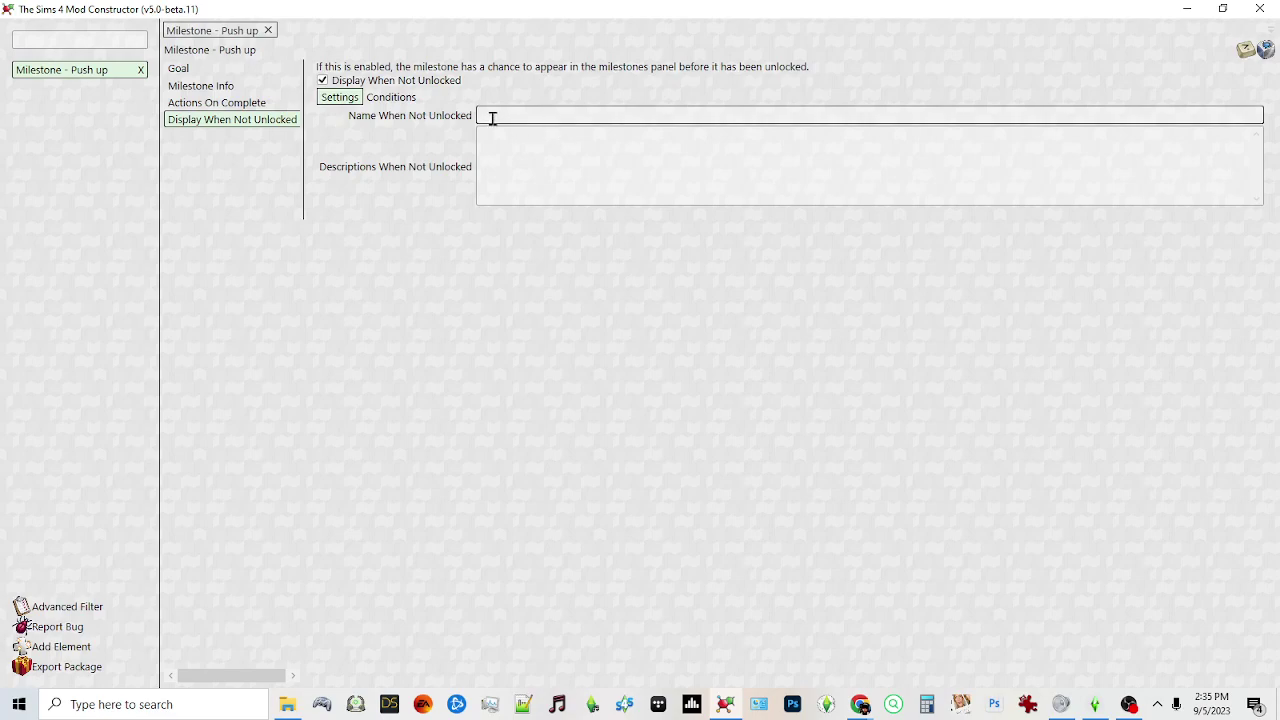
pyautogui.click(323, 82)
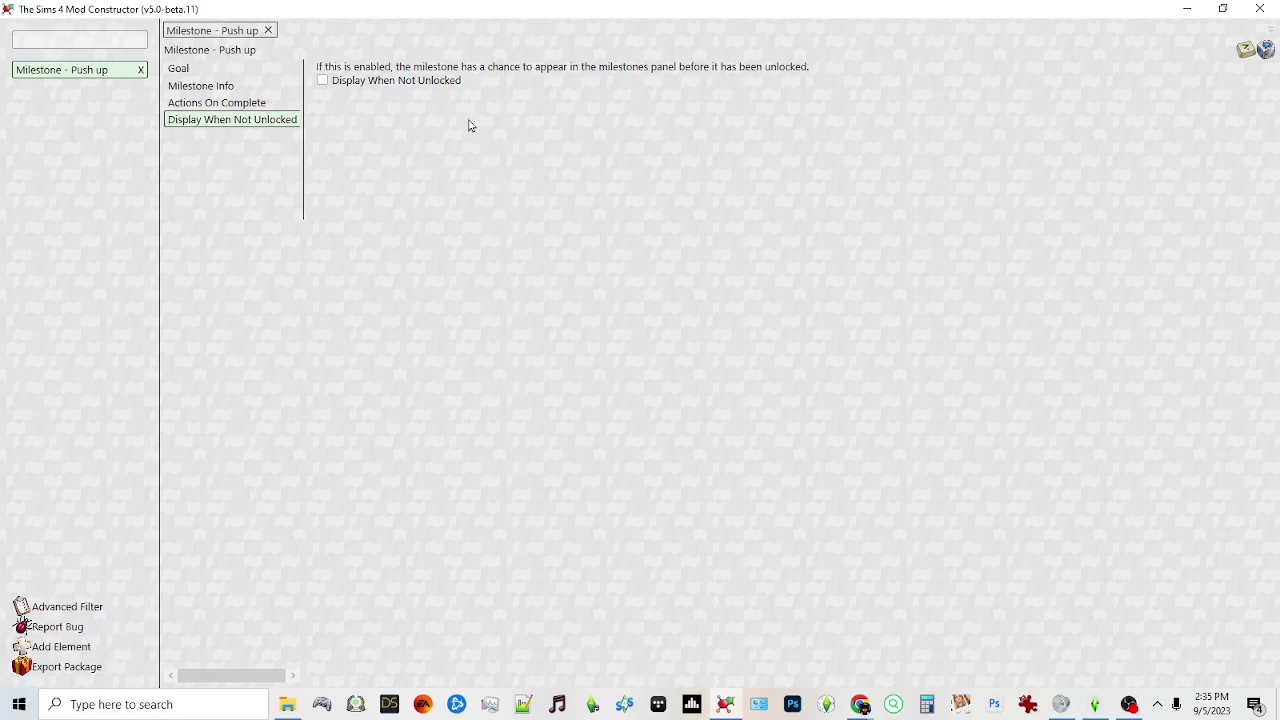
# - Return to the milestone's goal and export the mod to the Mods folder as simsmodelsimmer_CustomMilestones.package
pyautogui.click(182, 69)
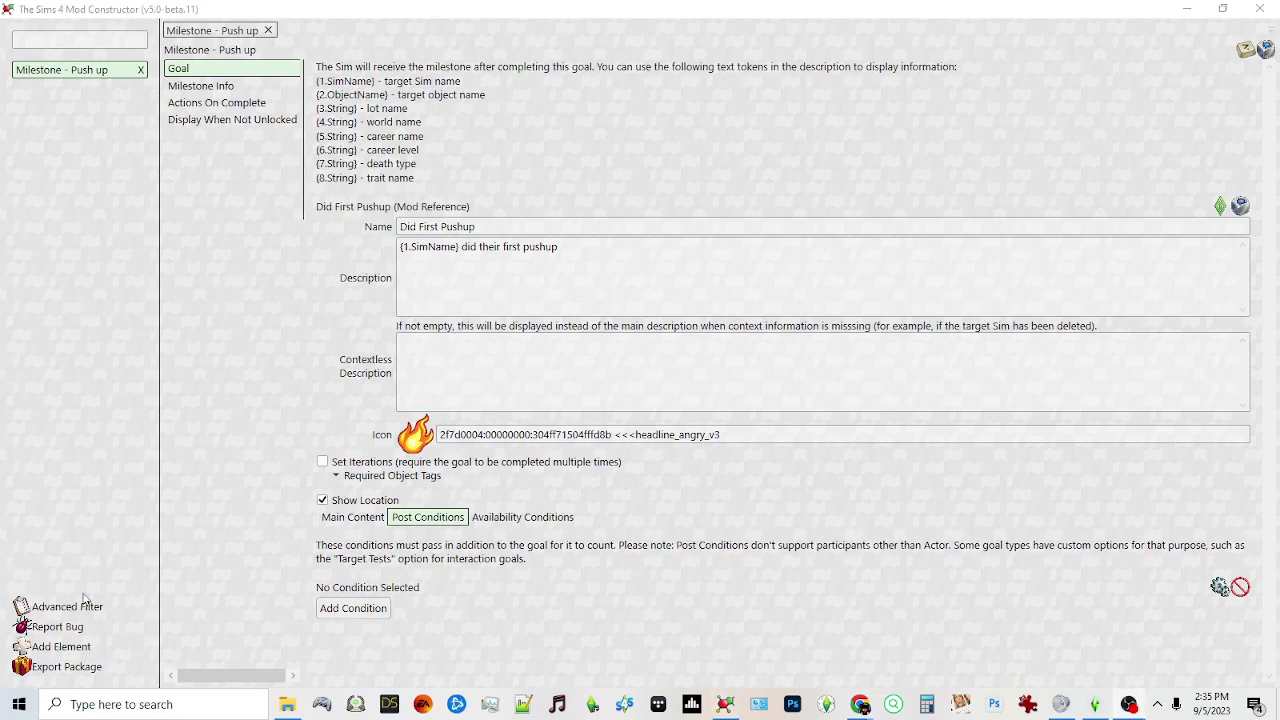
pyautogui.click(68, 666)
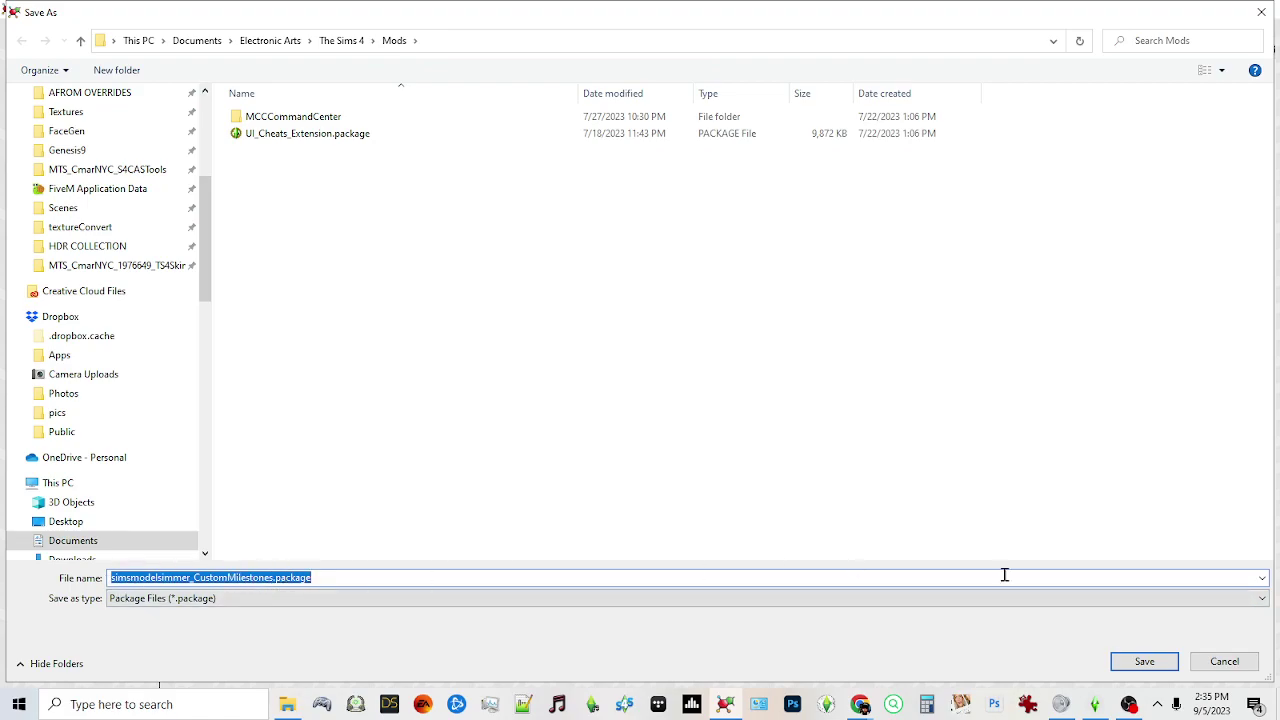
pyautogui.click(1122, 662)
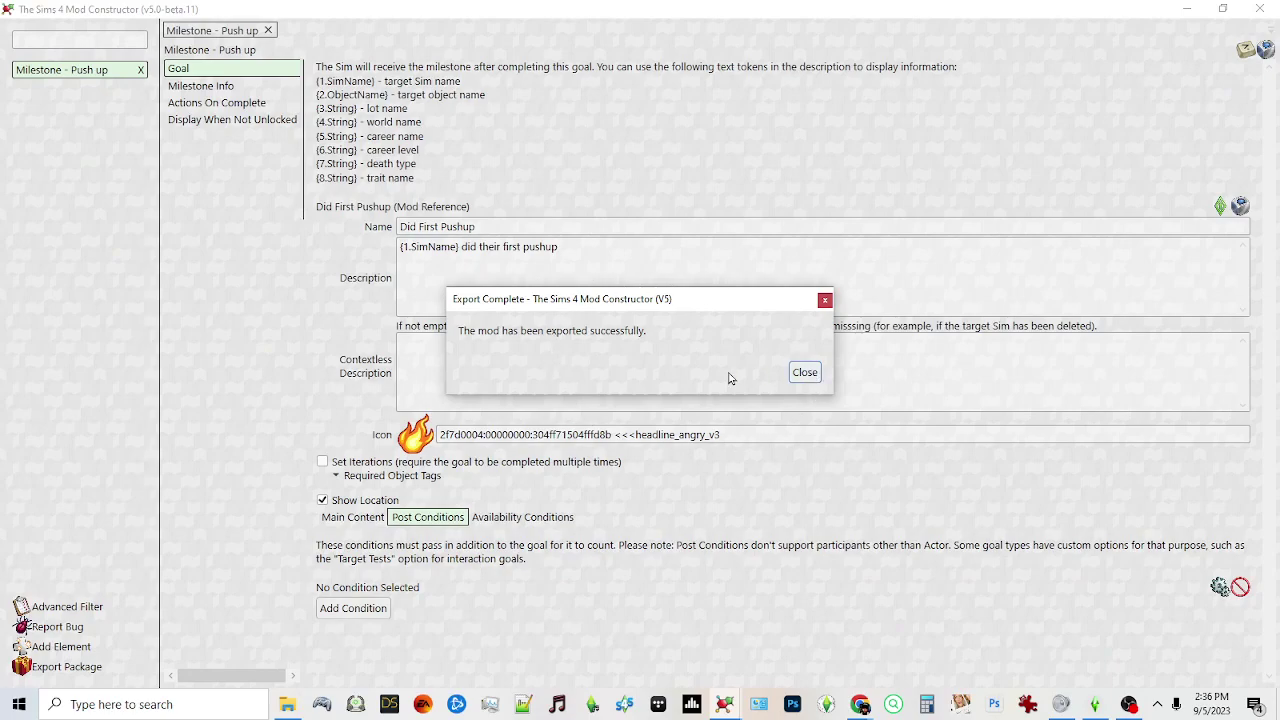
pyautogui.click(805, 374)
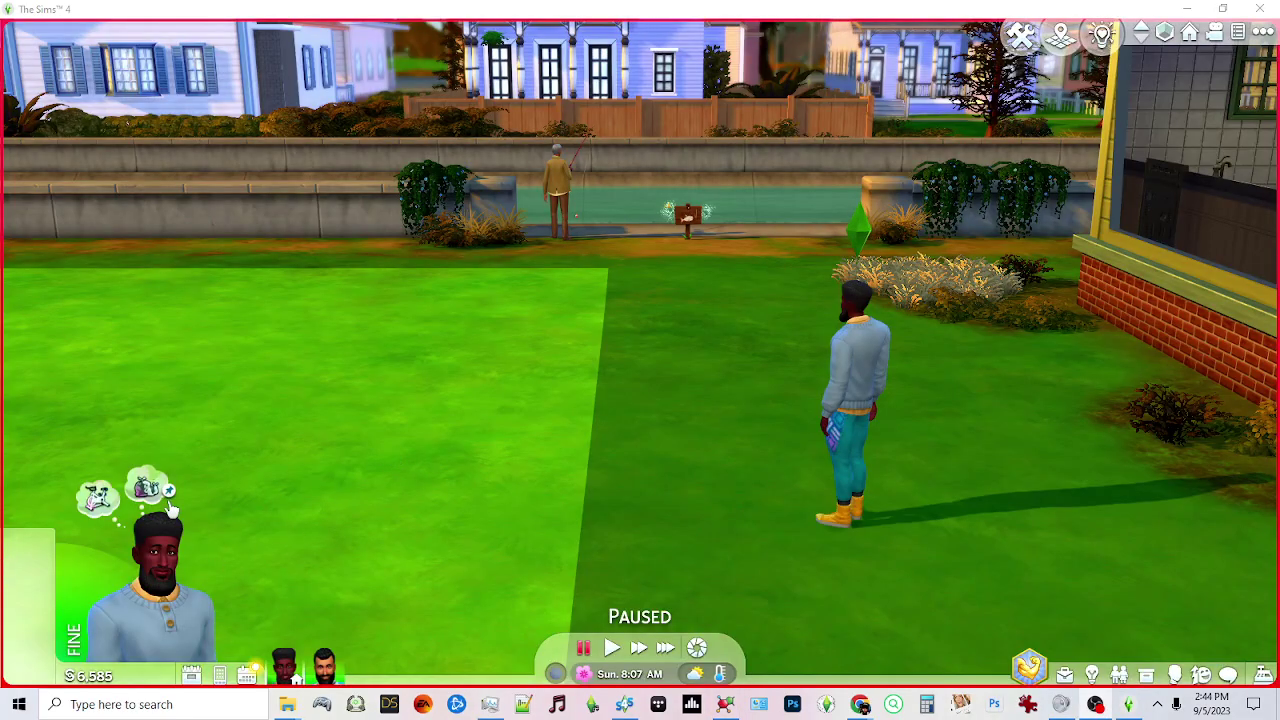
# - In The Sims 4, queue the Do Push Ups exercise for the Sim on the lawn beside the house
pyautogui.press('d')
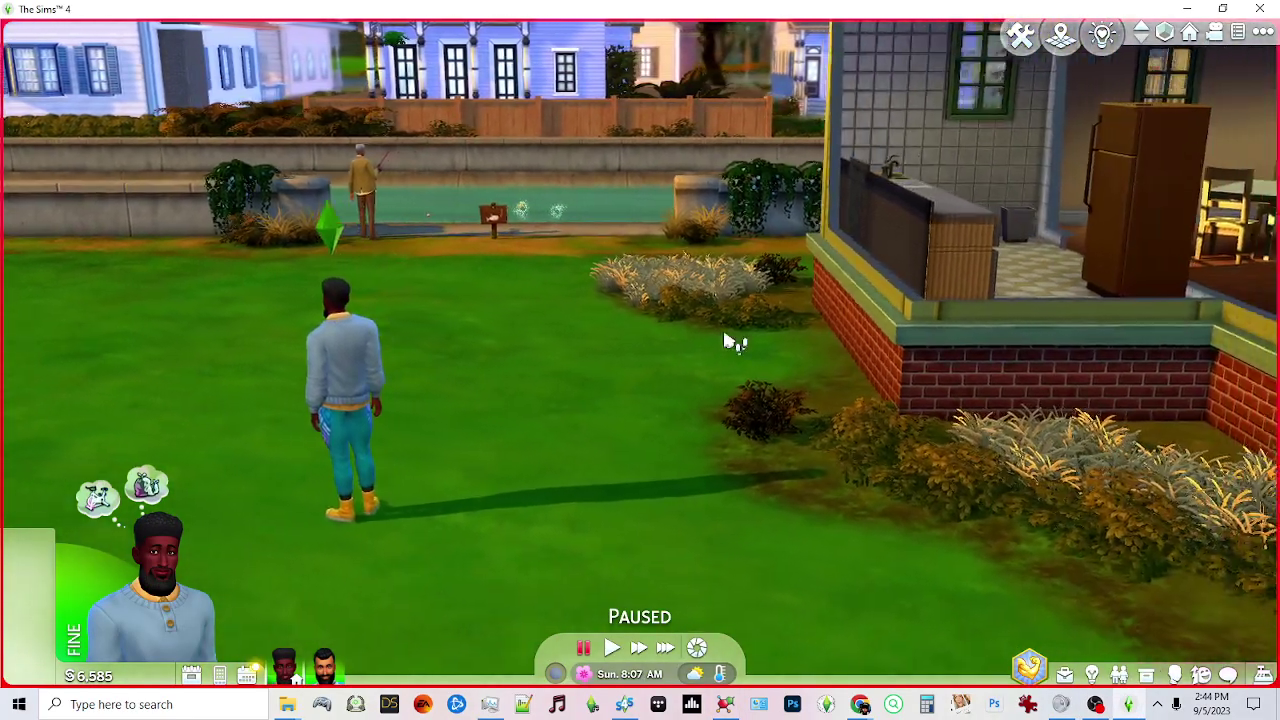
pyautogui.press('e')
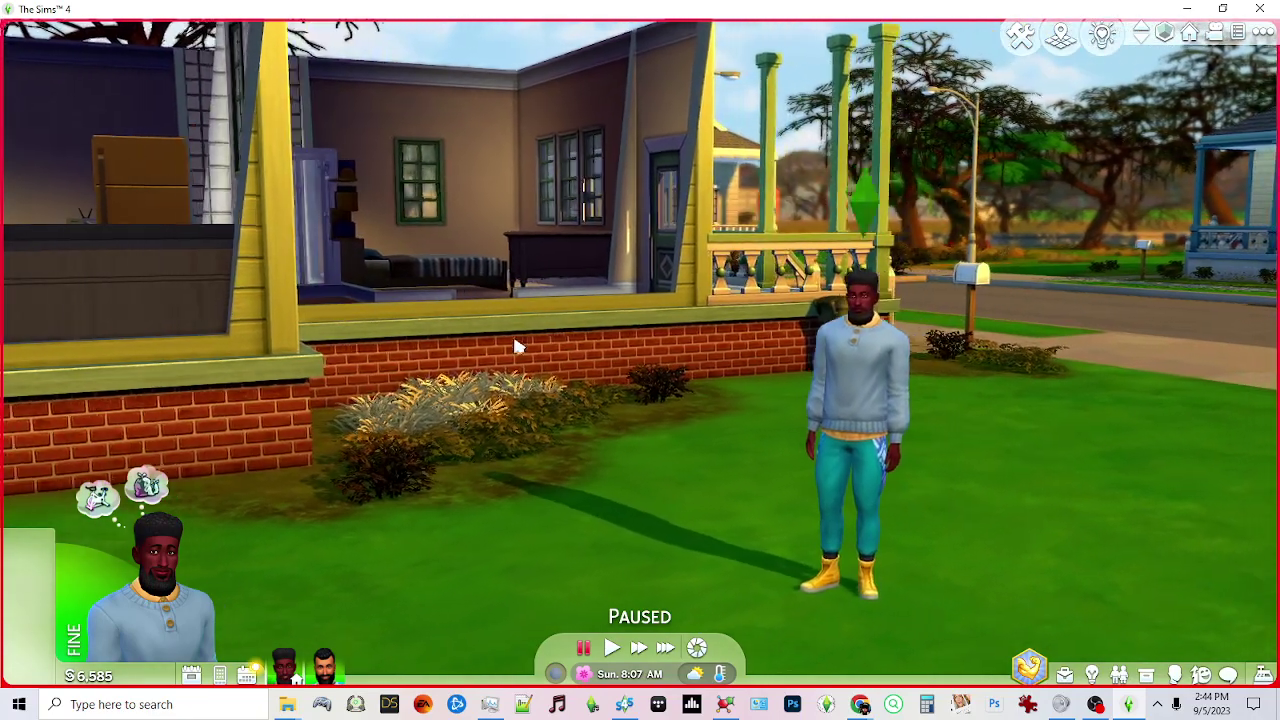
pyautogui.press('d')
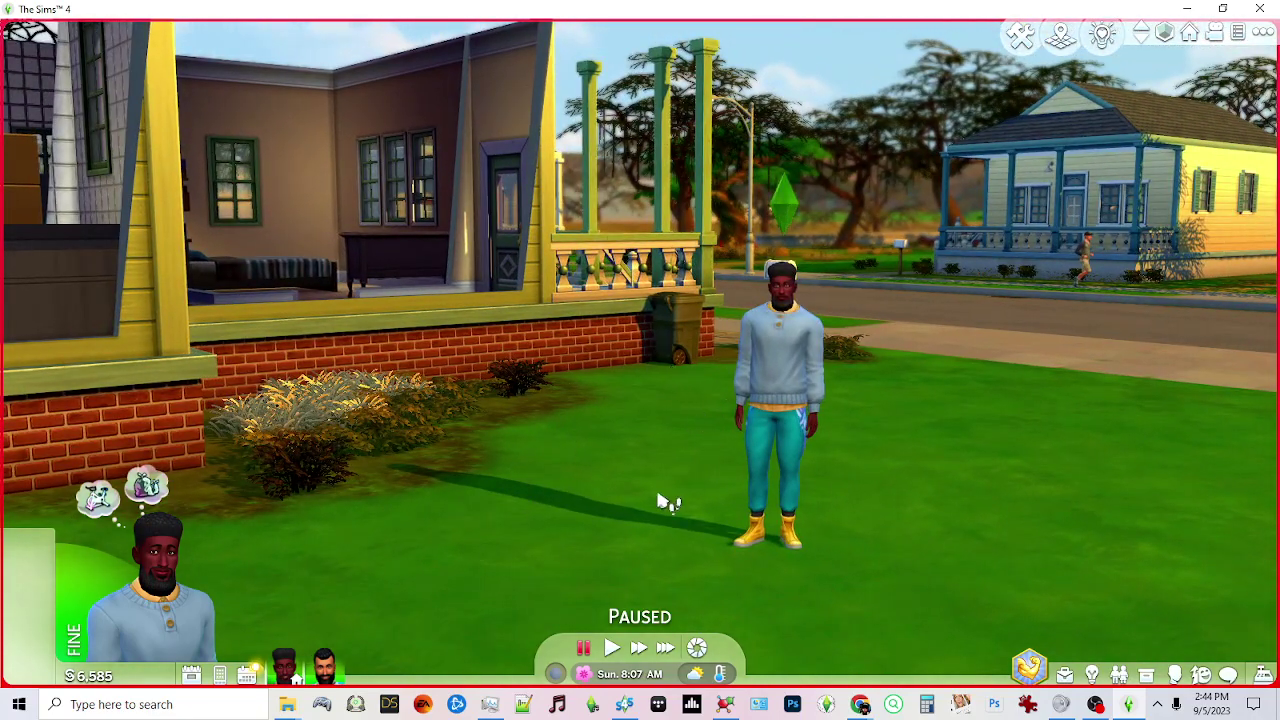
pyautogui.press('a')
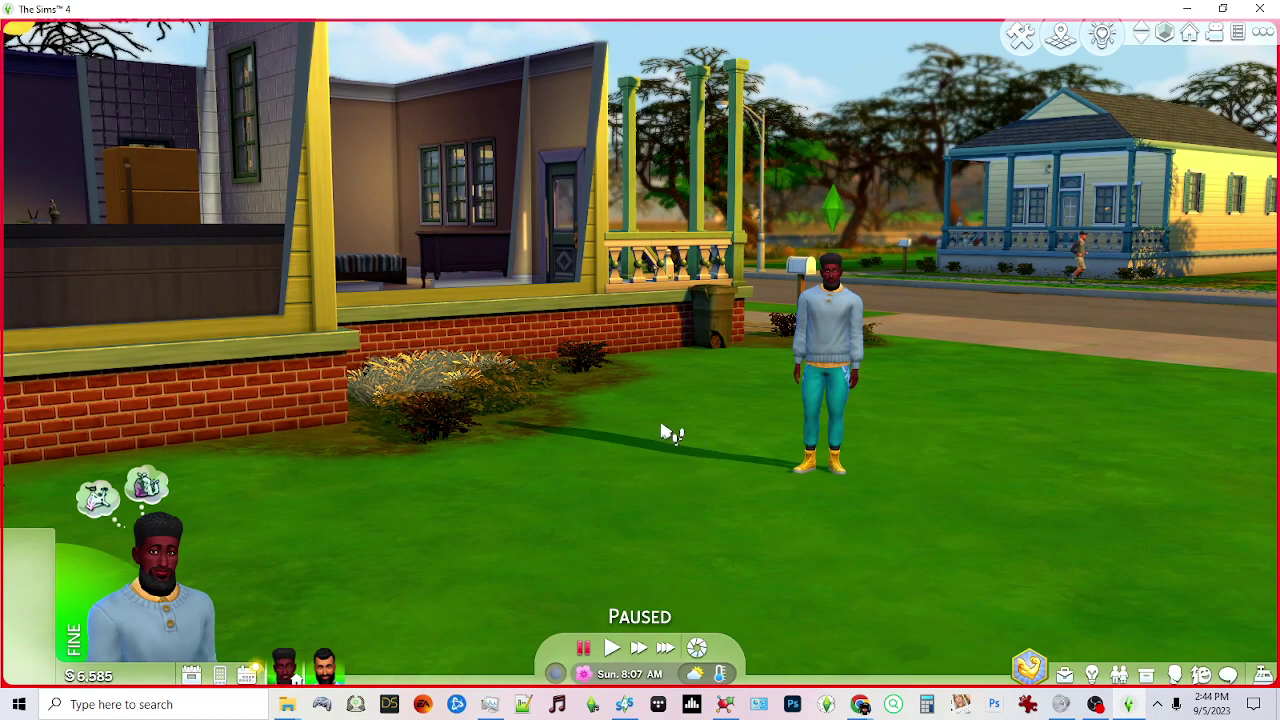
pyautogui.click(671, 490)
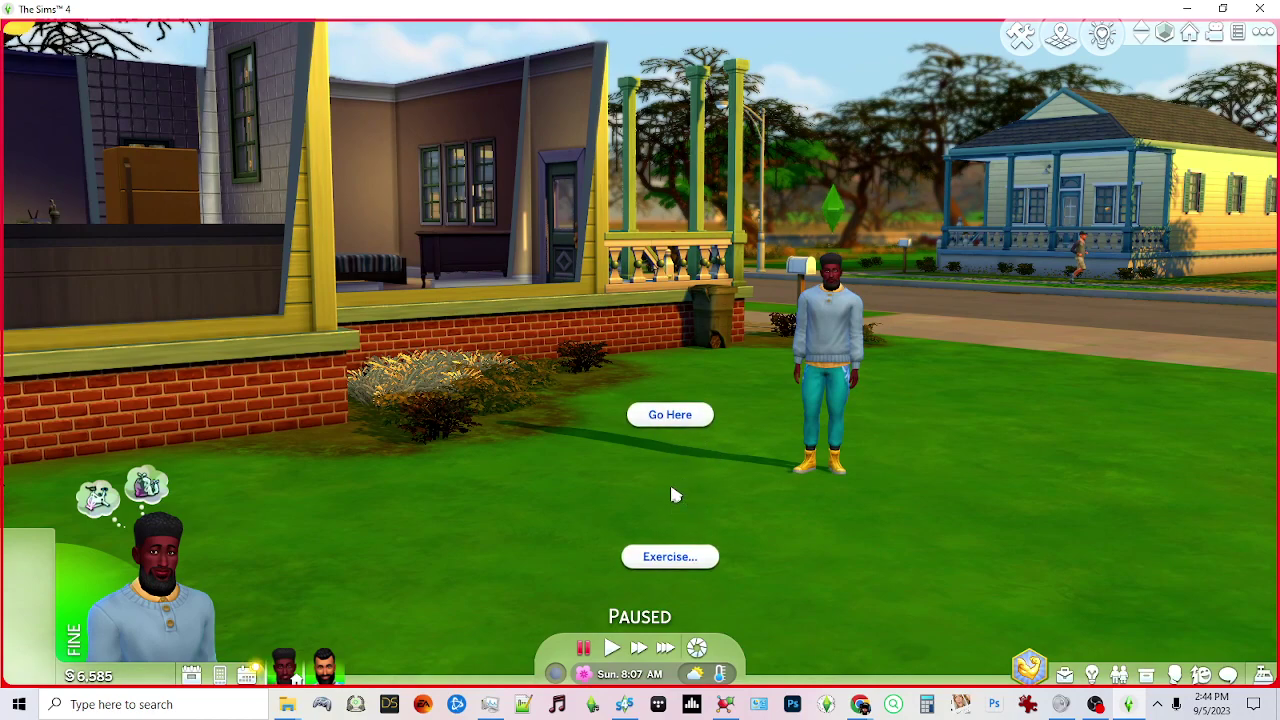
pyautogui.click(669, 562)
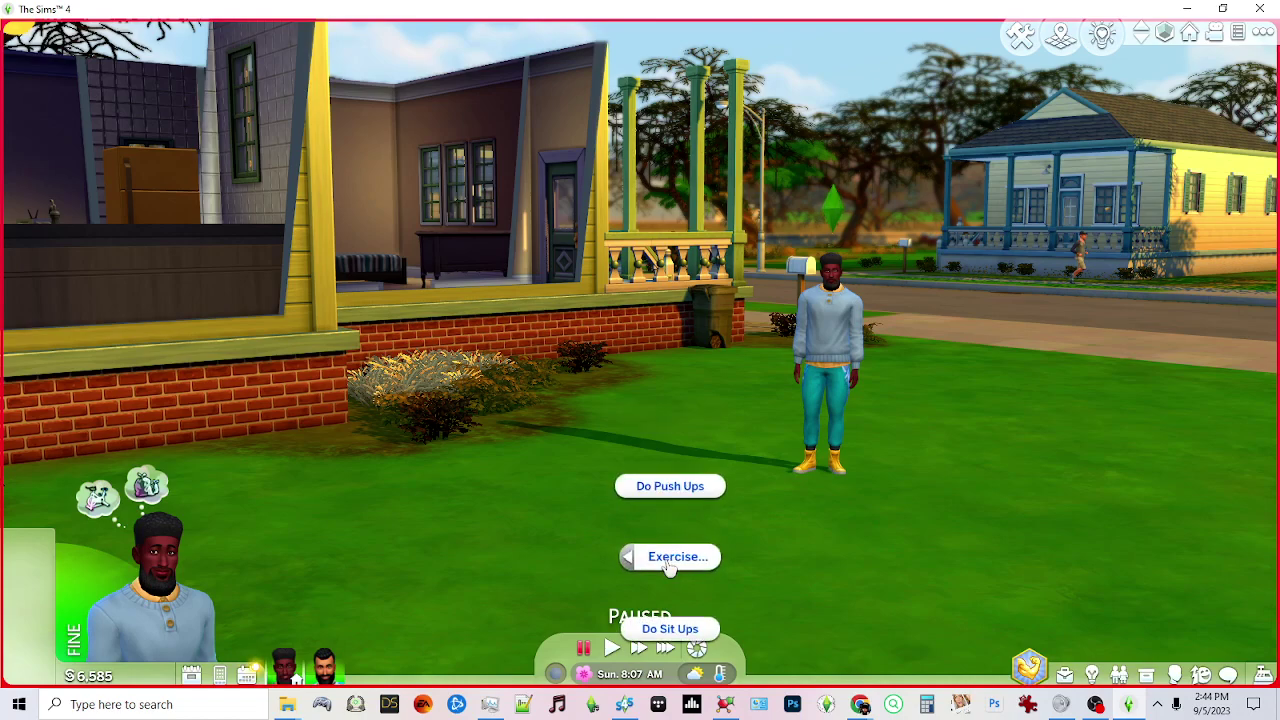
pyautogui.click(672, 488)
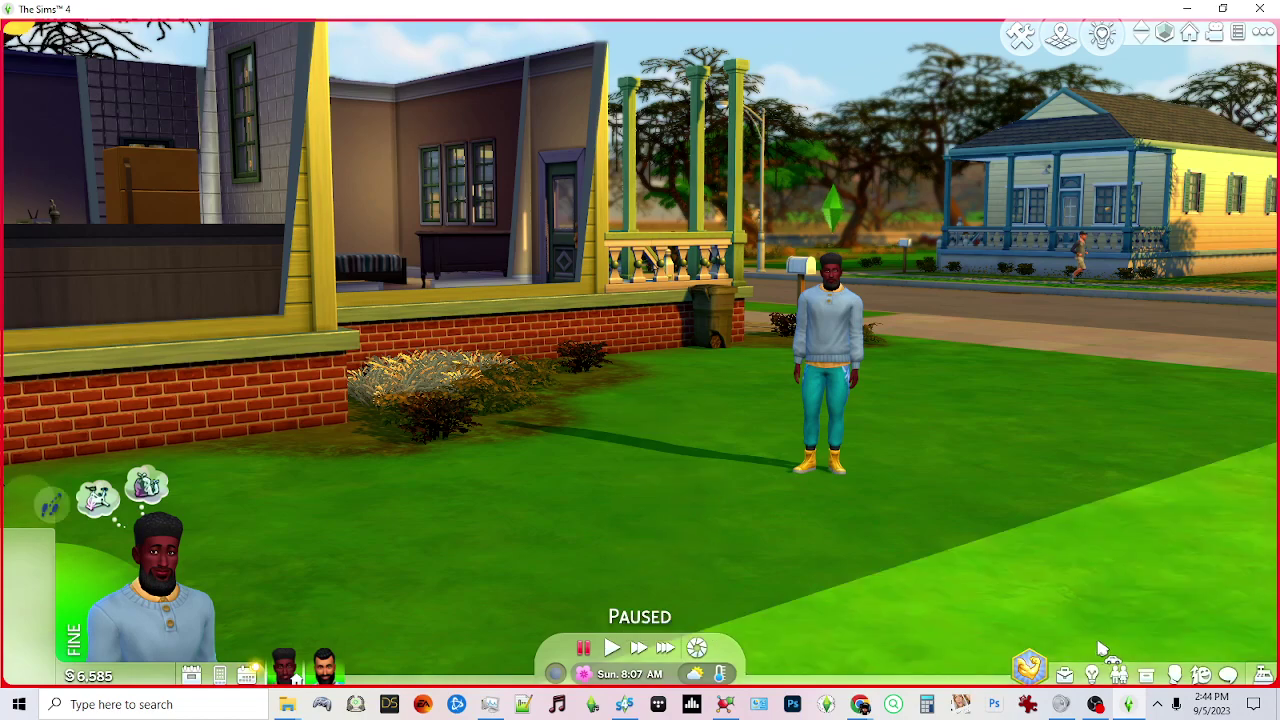
# - Show the Sim's traits and milestones, enlarge the panel and examine the Life milestones category
pyautogui.click(1201, 676)
pyautogui.click(1173, 676)
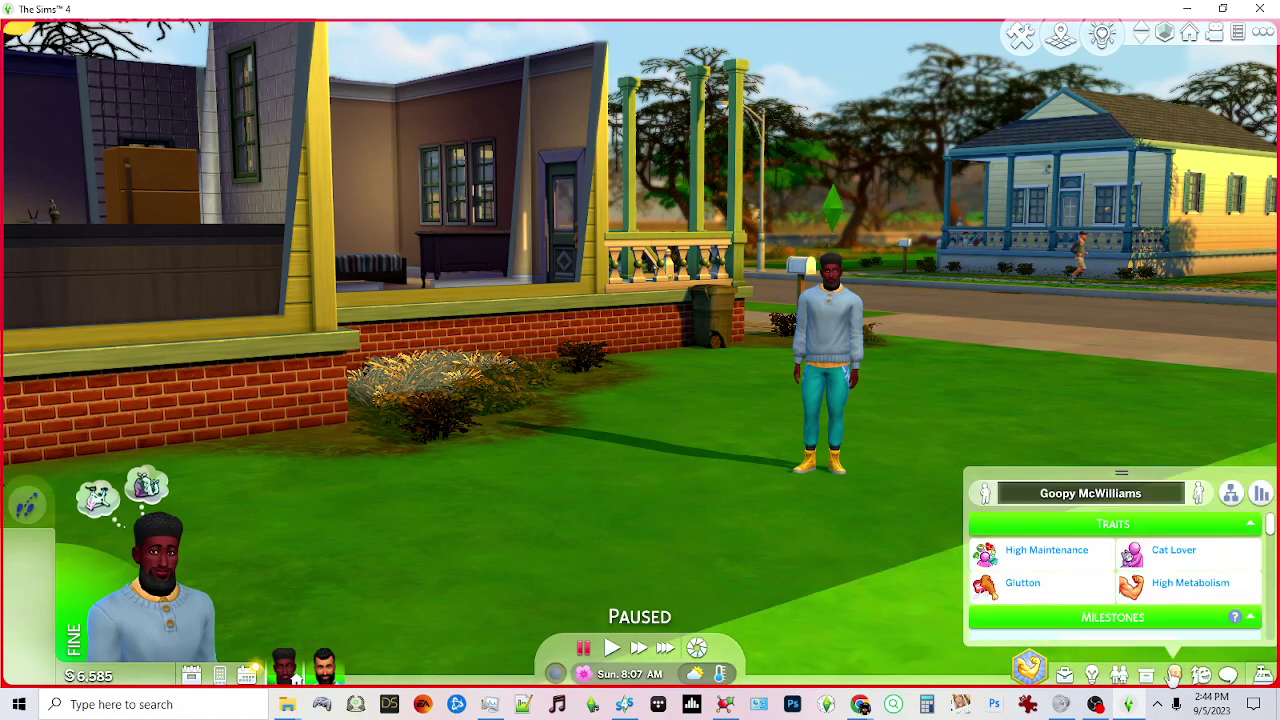
pyautogui.moveTo(1121, 472); pyautogui.dragTo(1122, 206)
pyautogui.moveTo(1010, 585)
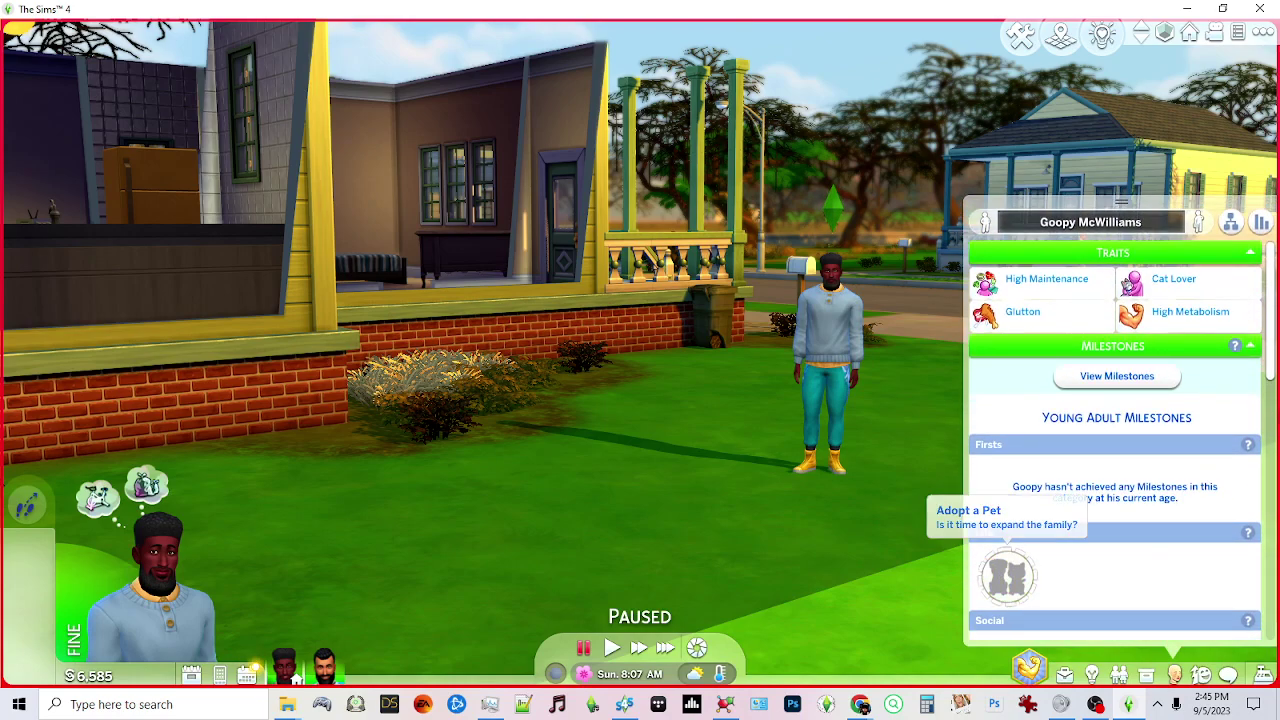
pyautogui.moveTo(1271, 380)
pyautogui.mouseDown()
pyautogui.moveTo(1271, 470)
pyautogui.moveTo(1272, 402)
pyautogui.mouseUp()
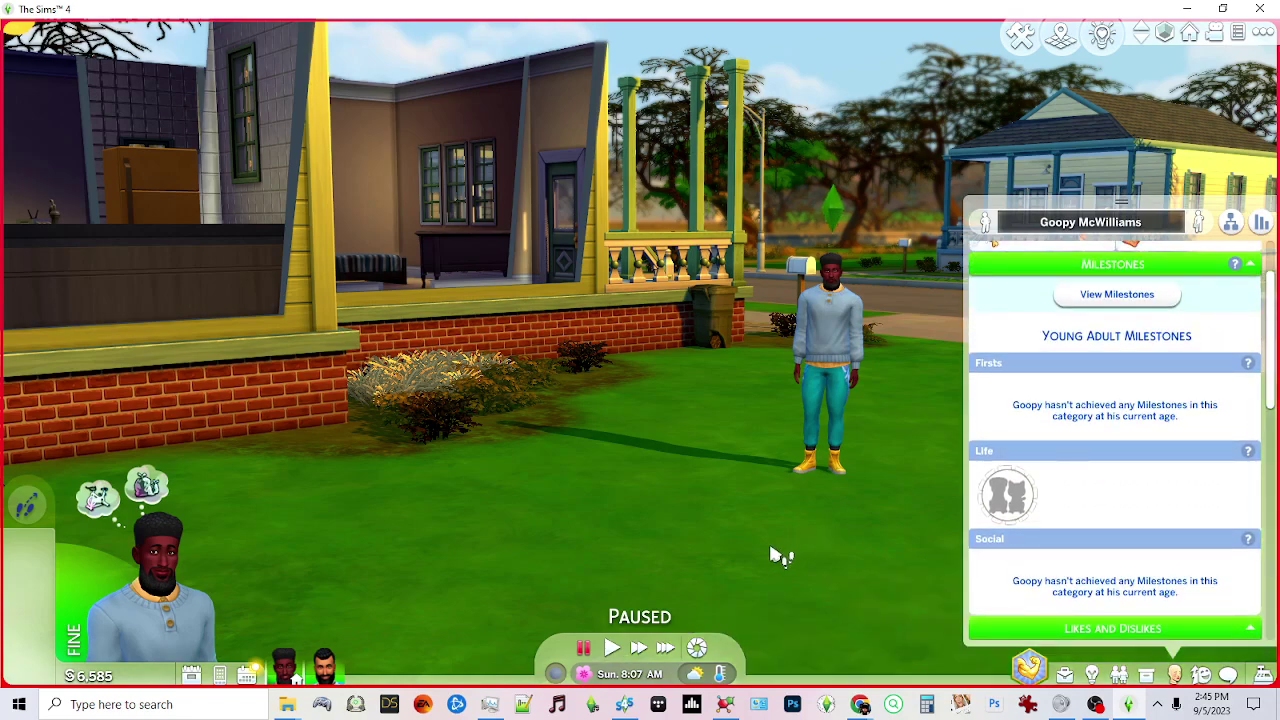
# - Run the game at normal speed, inspect the flame milestone under Life and check the notification list
pyautogui.click(612, 648)
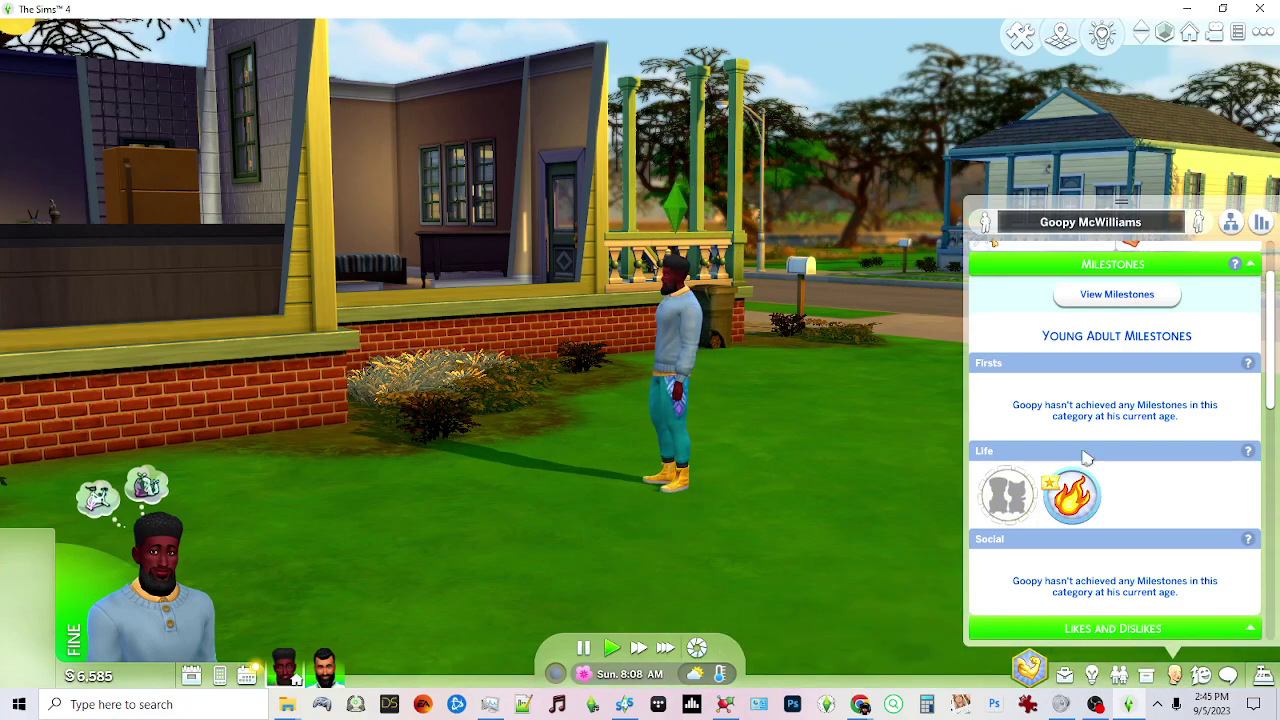
pyautogui.moveTo(1074, 508)
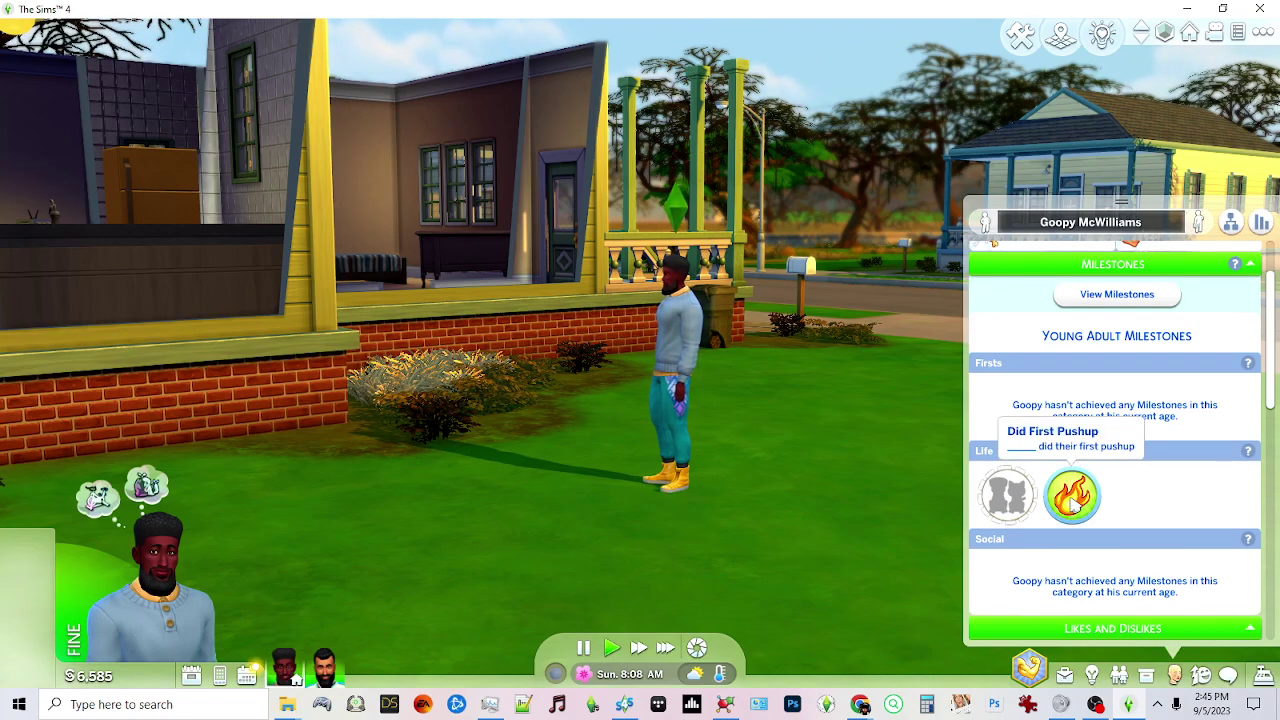
pyautogui.click(1237, 32)
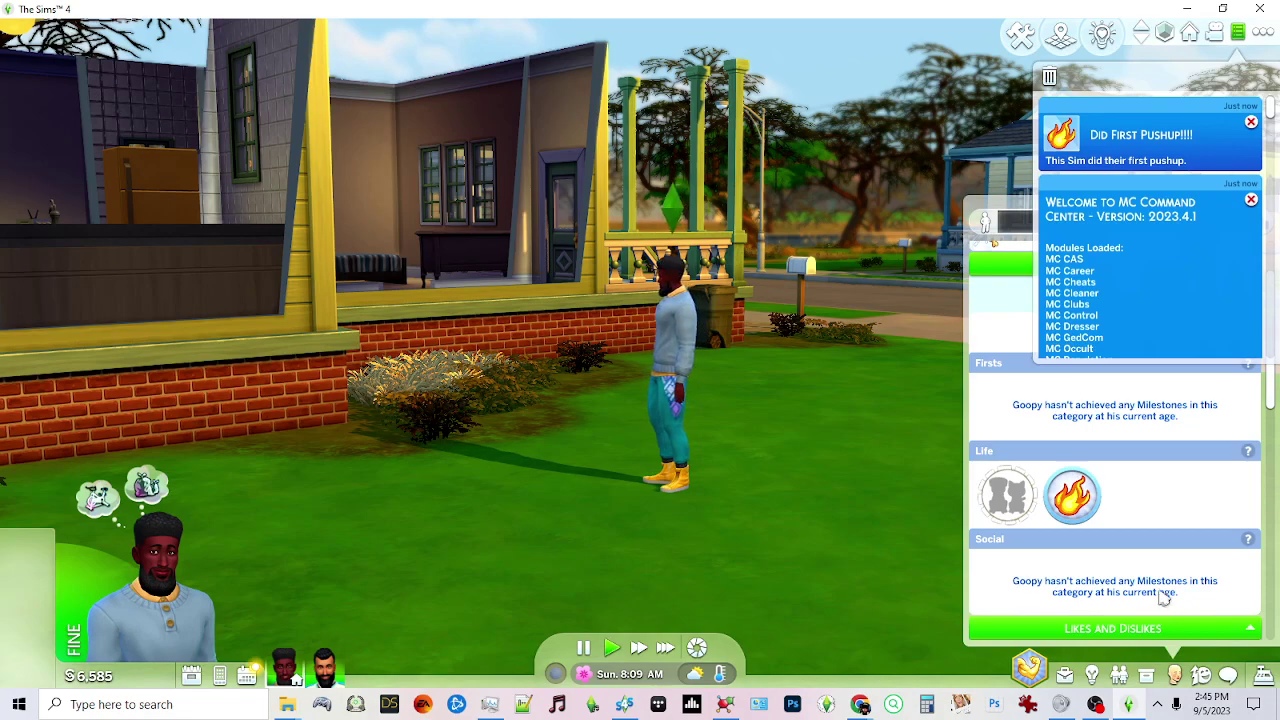
# - Switch back to the Mod Constructor and change the goal description's name token to {0.SimName}
pyautogui.click(725, 704)
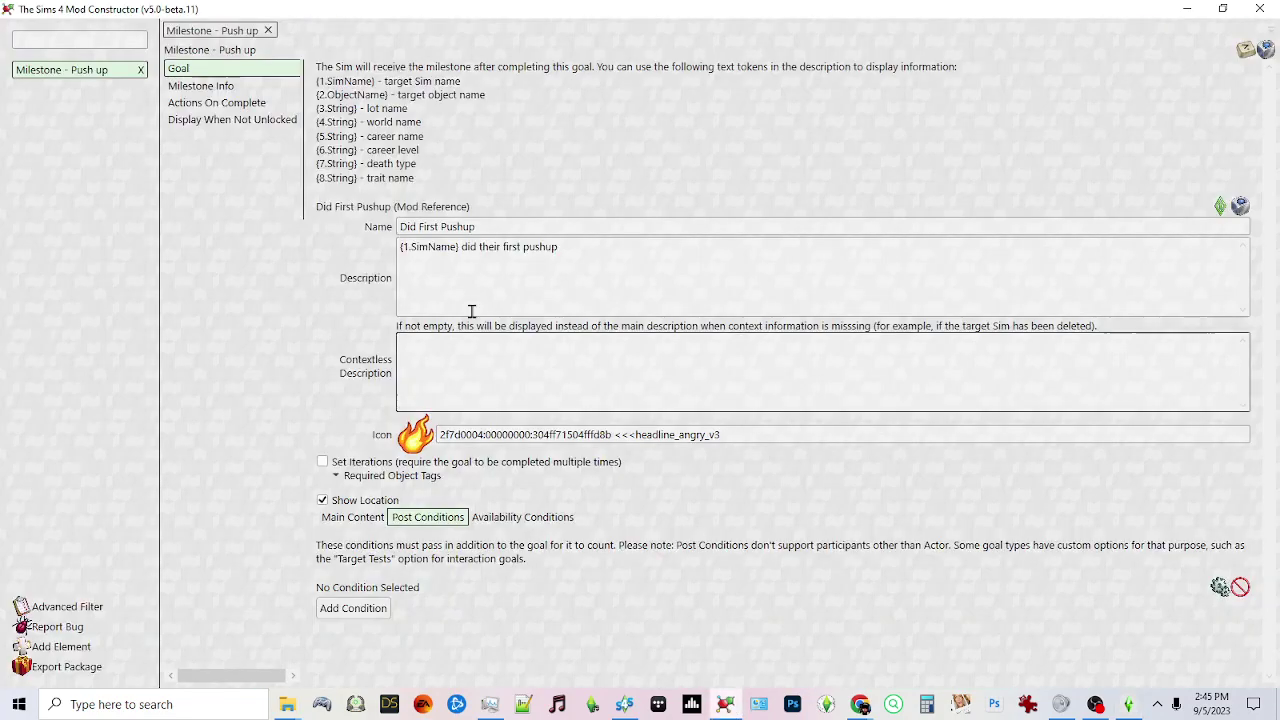
pyautogui.click(409, 246)
pyautogui.press('BackSpace')
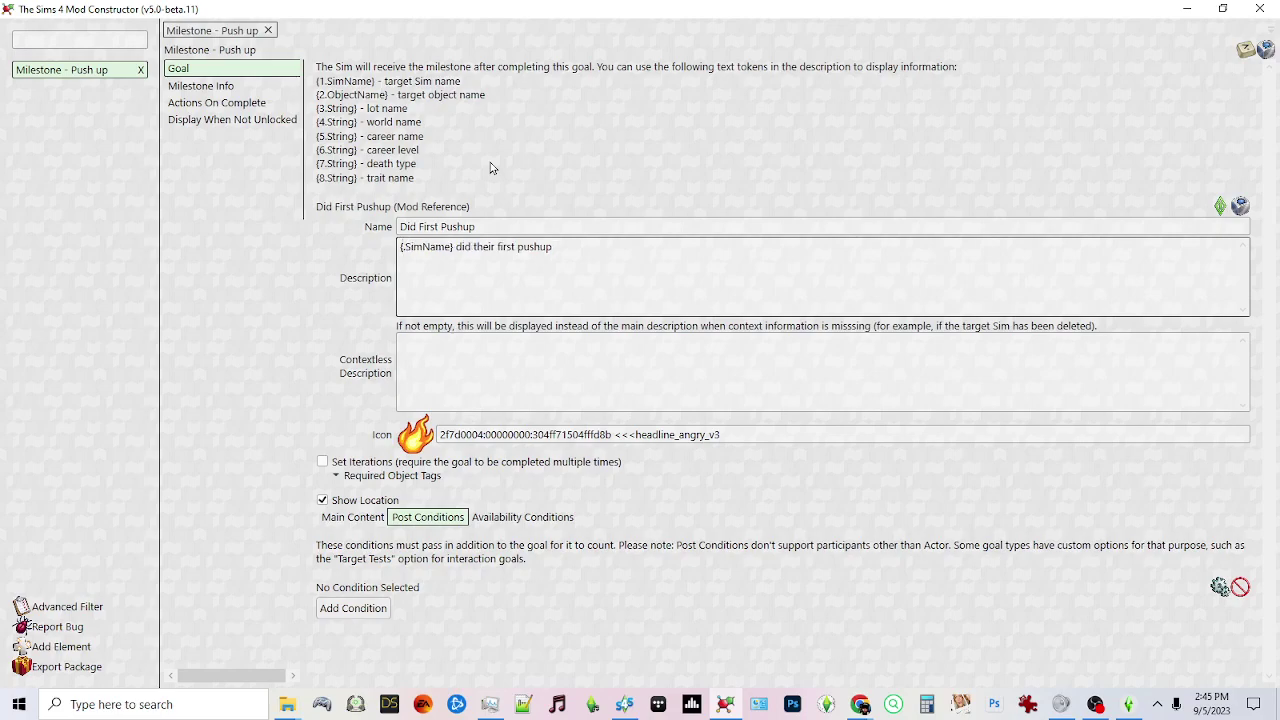
pyautogui.write('0.')
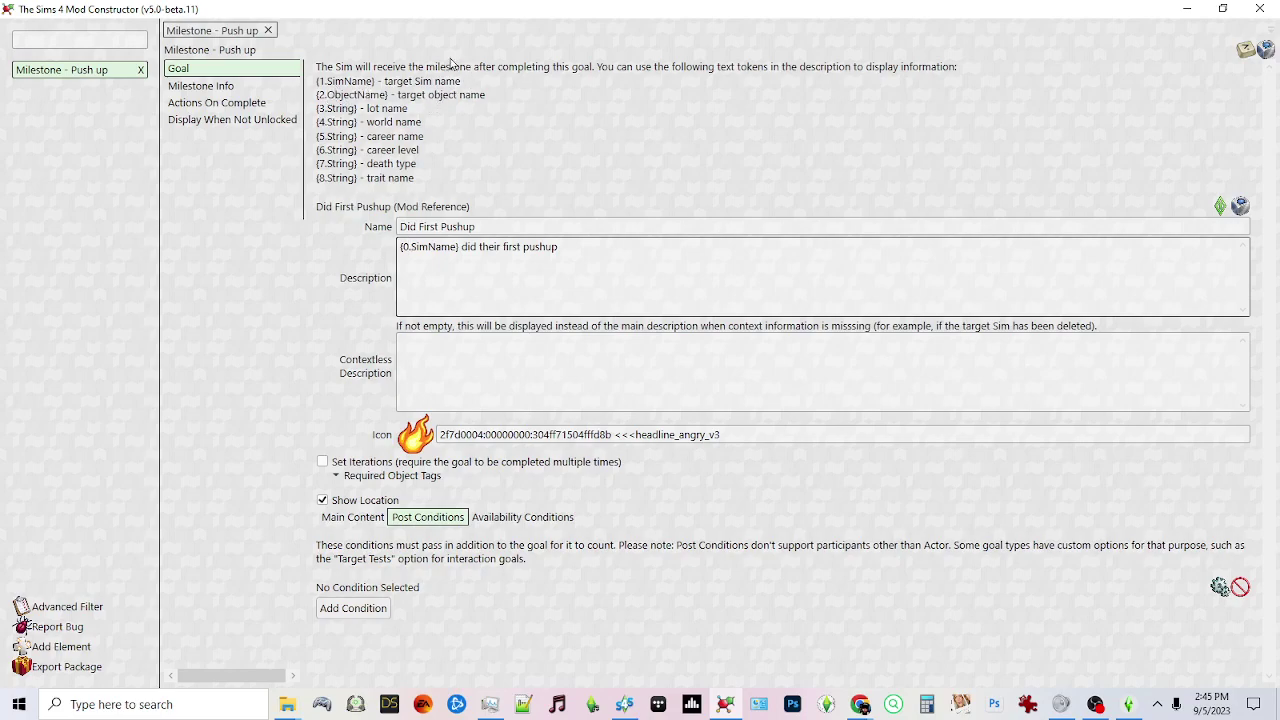
pyautogui.click(406, 246)
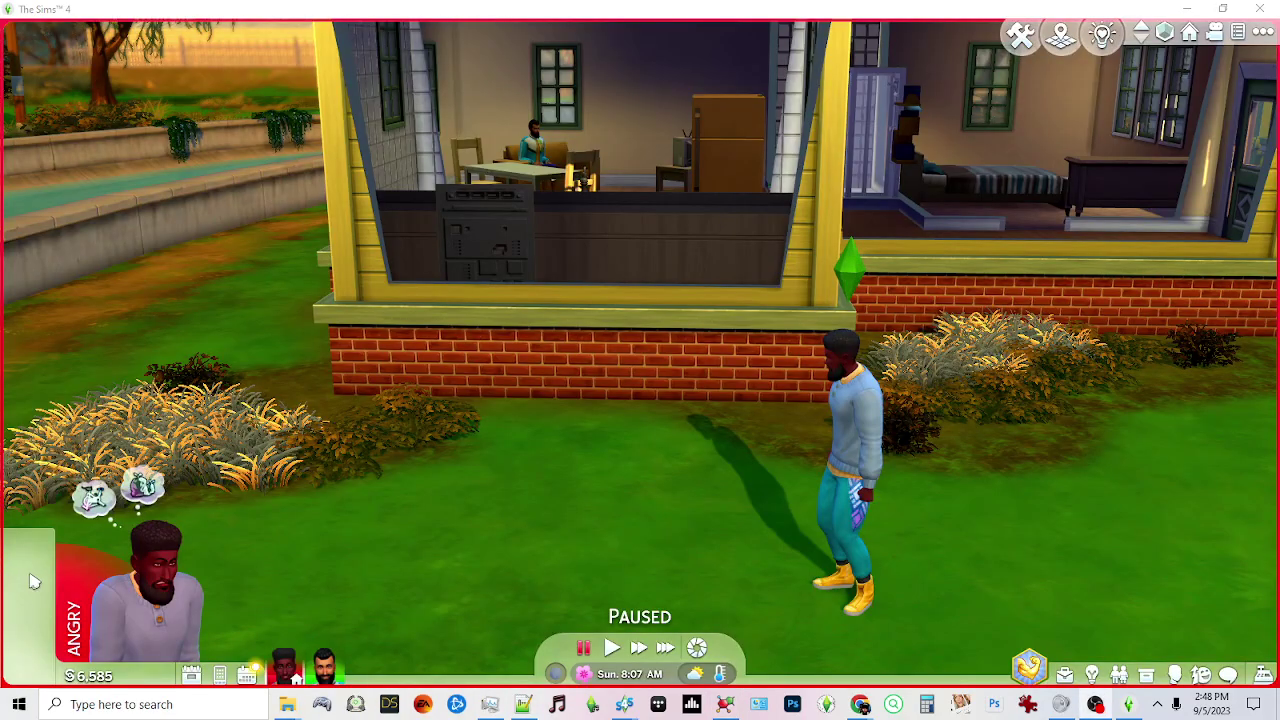
# - Queue the Peeved Push Ups exercise for the Sim on the lawn and run the game at normal speed
pyautogui.moveTo(392, 455); pyautogui.dragTo(871, 474)
pyautogui.click(892, 521)
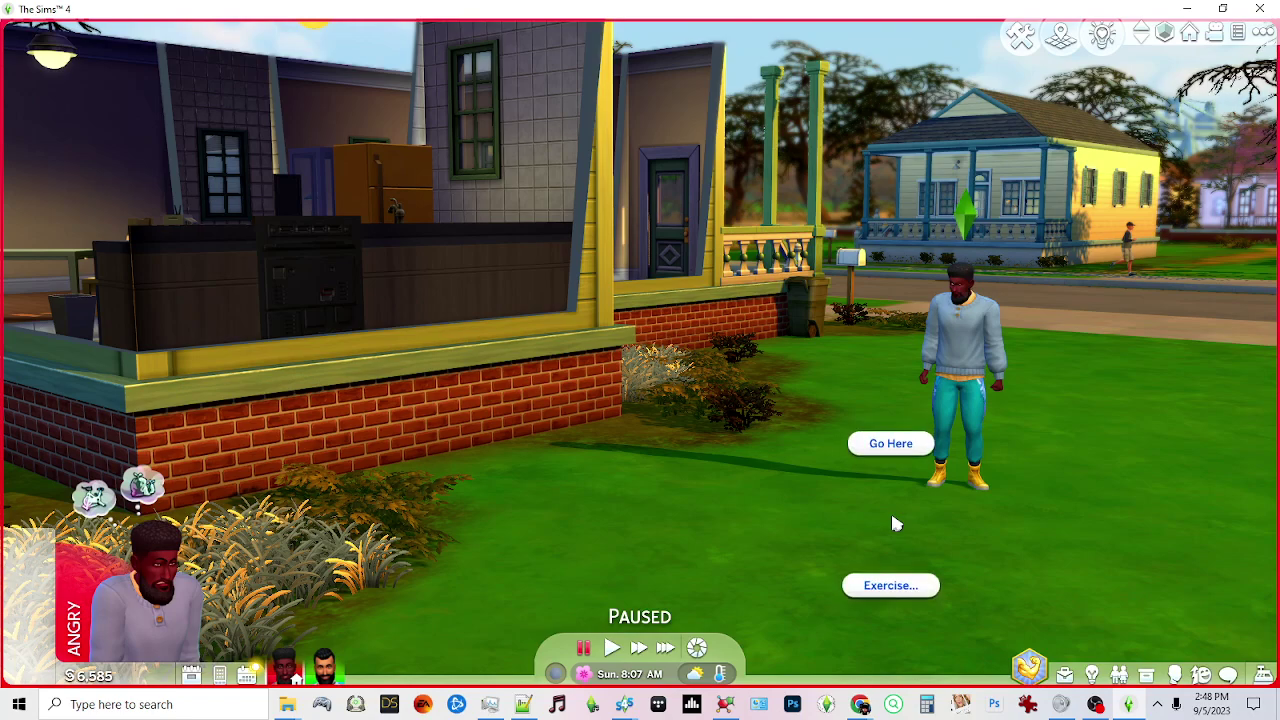
pyautogui.click(896, 584)
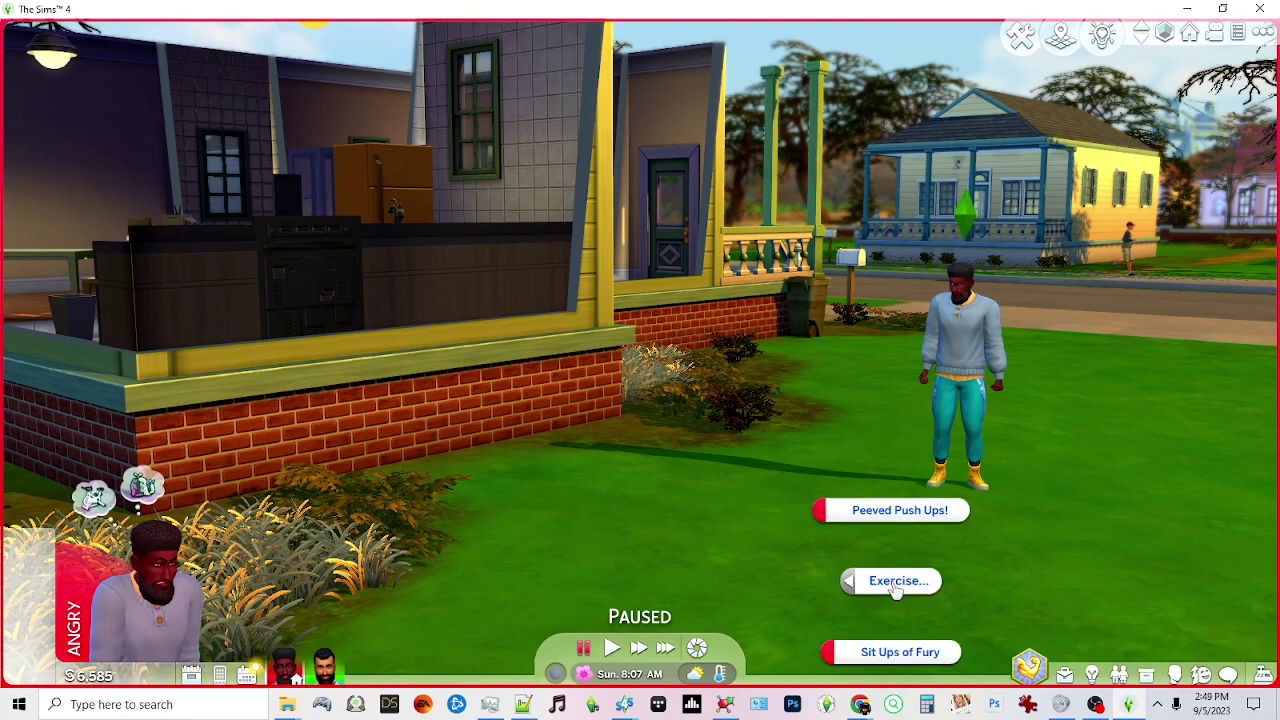
pyautogui.click(885, 512)
pyautogui.click(611, 648)
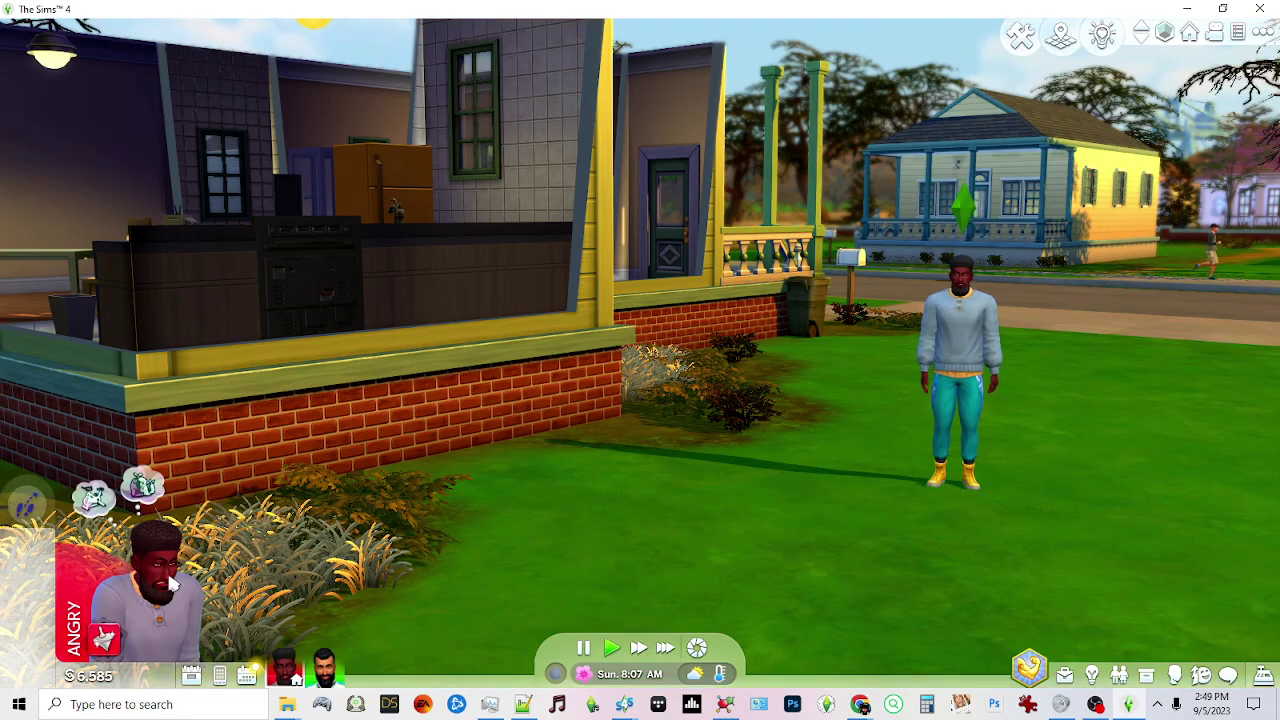
pyautogui.moveTo(130, 627)
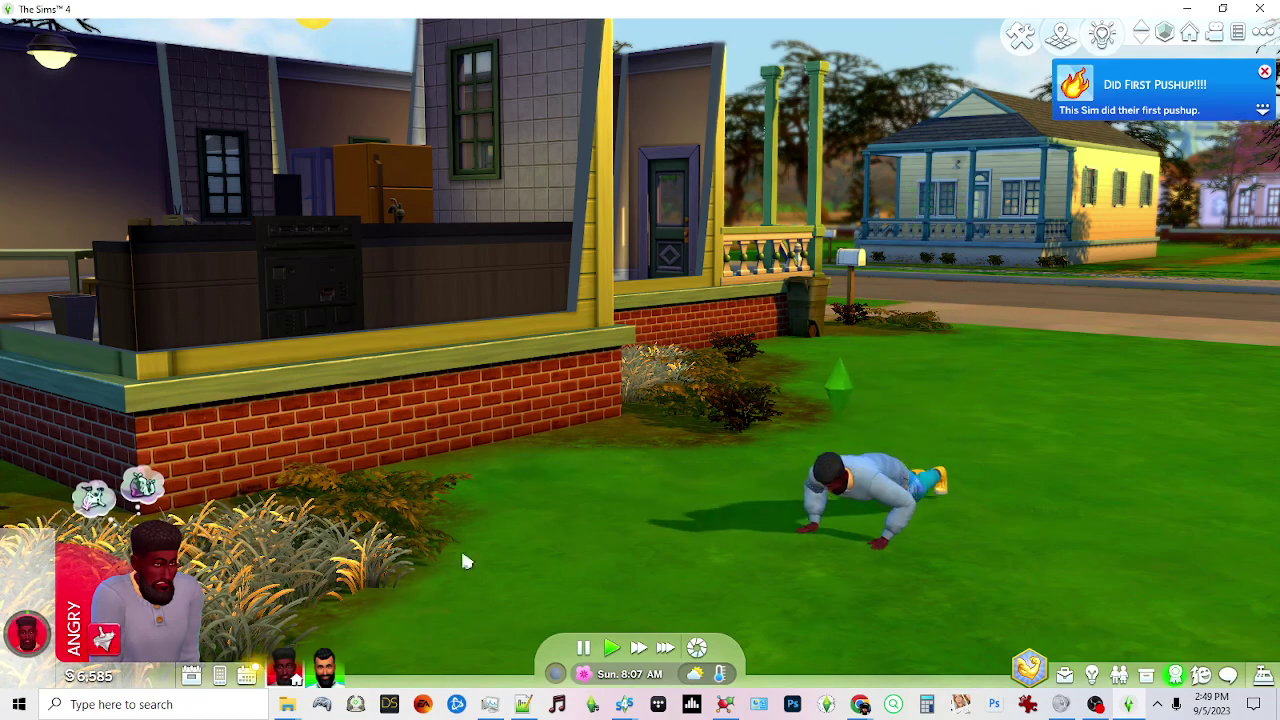
# - Show the Sim's traits and milestones and inspect the description of the flame push-up milestone under Life
pyautogui.press('d')
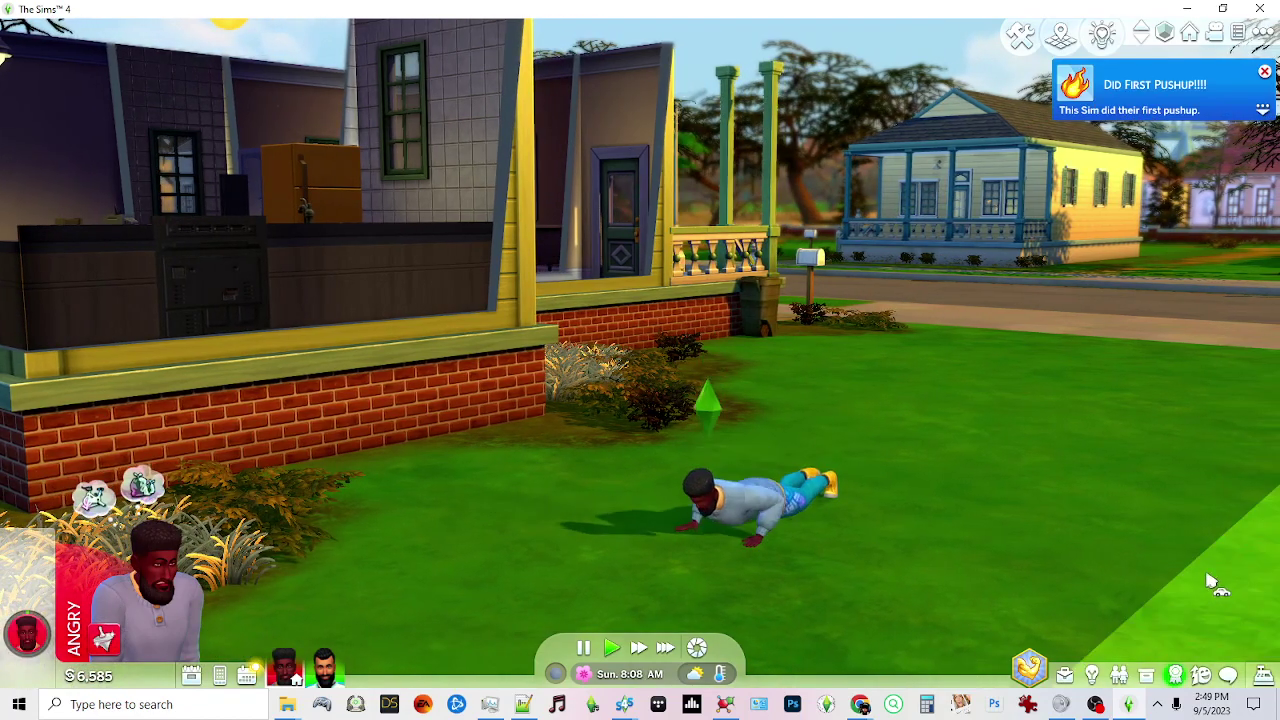
pyautogui.click(1179, 678)
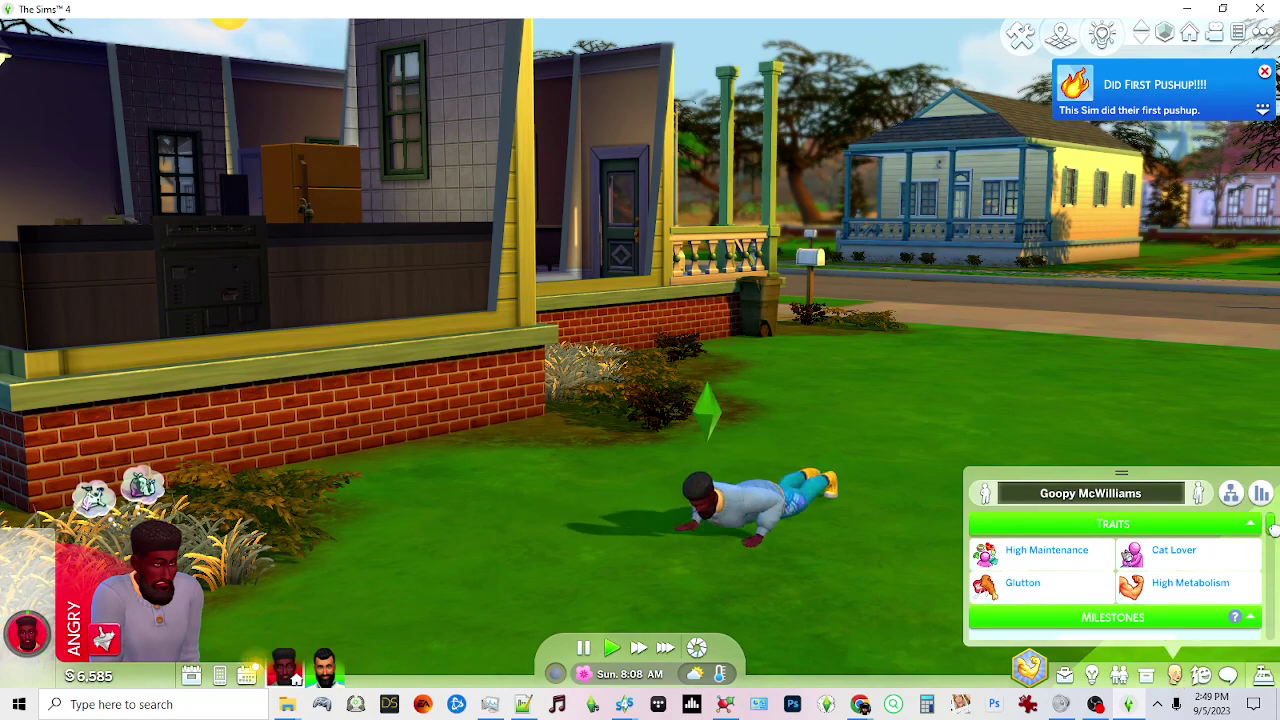
pyautogui.moveTo(1270, 527); pyautogui.dragTo(1273, 557)
pyautogui.scroll(-1, 1273, 557)
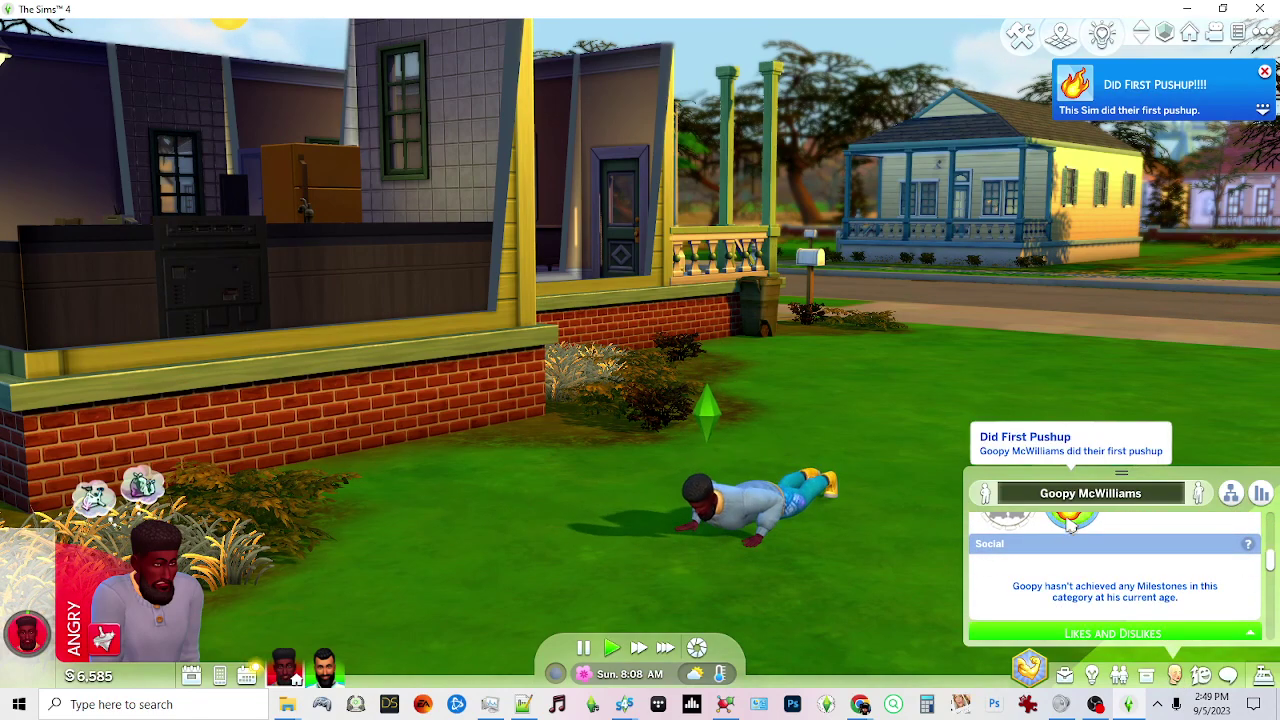
pyautogui.moveTo(1068, 528)
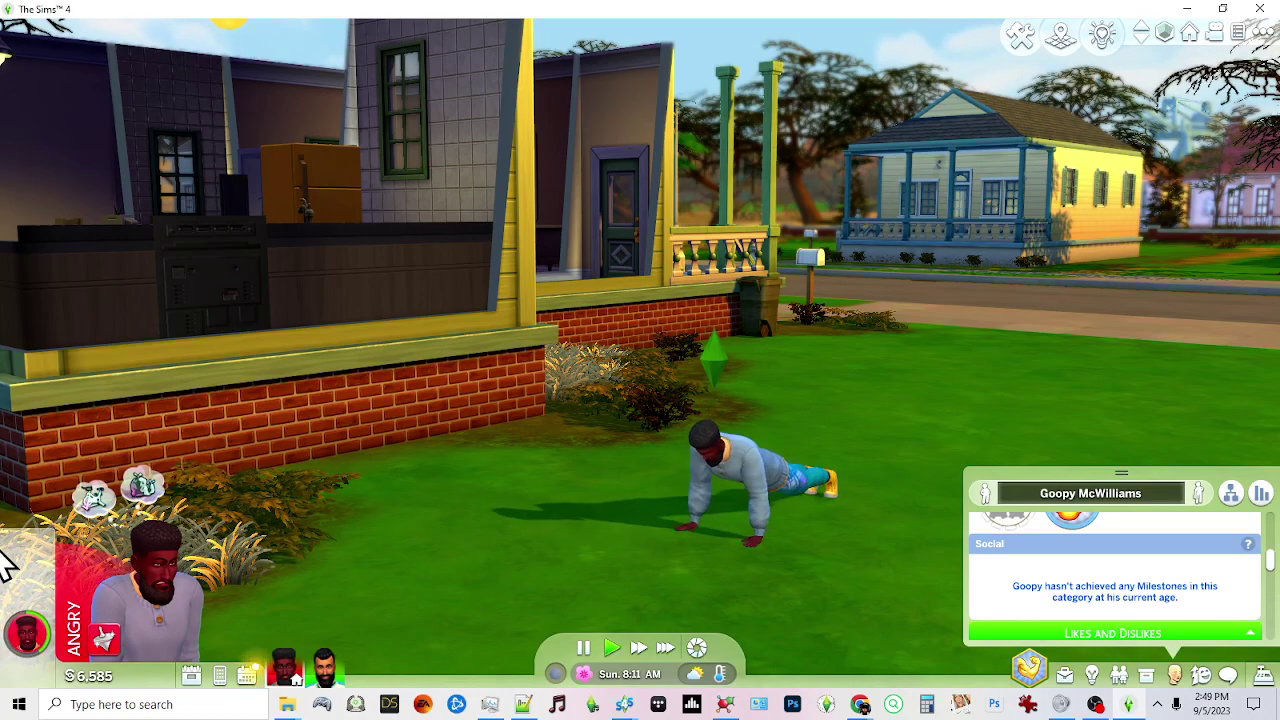
# - Switch to the Mod Constructor and create a Milestone element named "Milestone - Yelled At"
pyautogui.hotkey('alt', 'Tab')
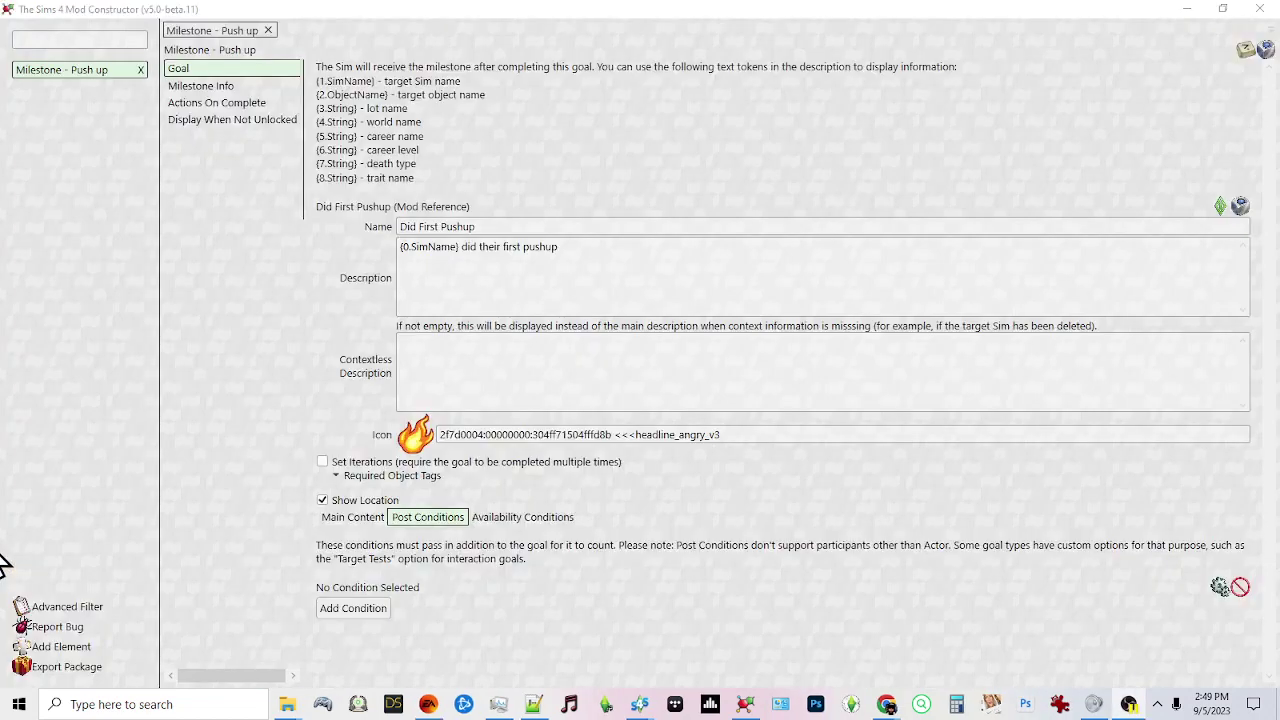
pyautogui.click(76, 655)
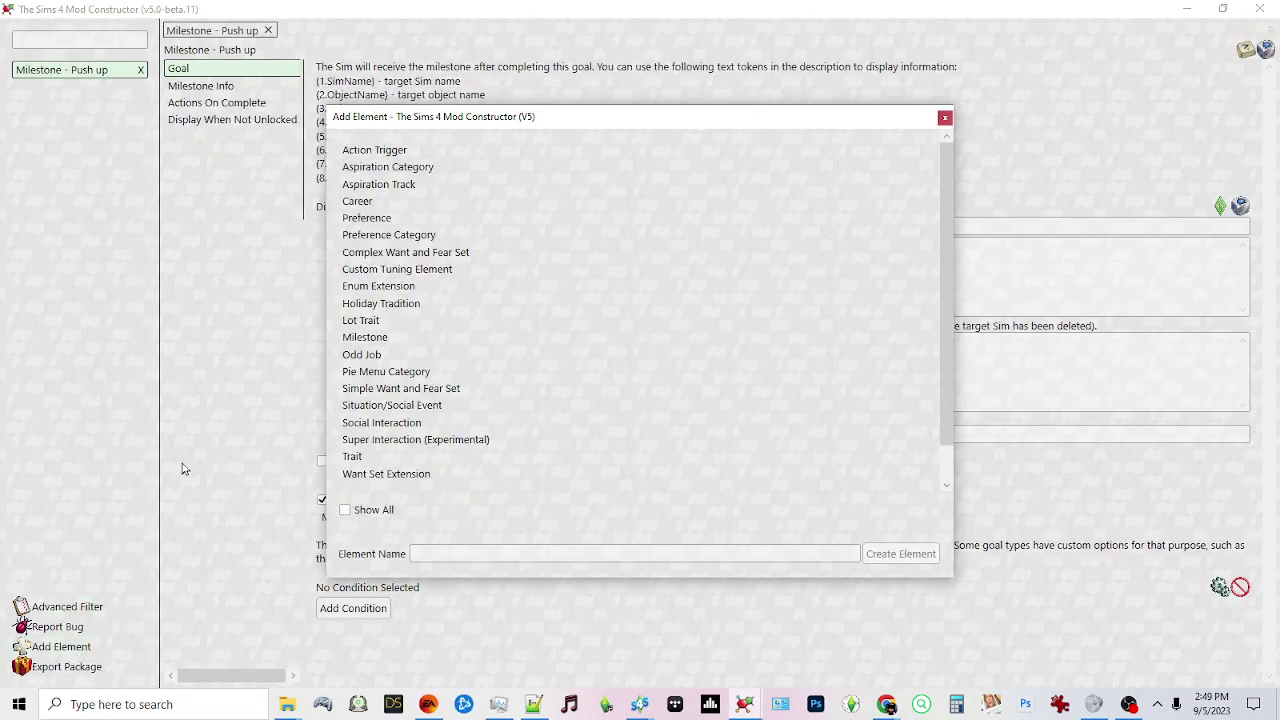
pyautogui.click(370, 340)
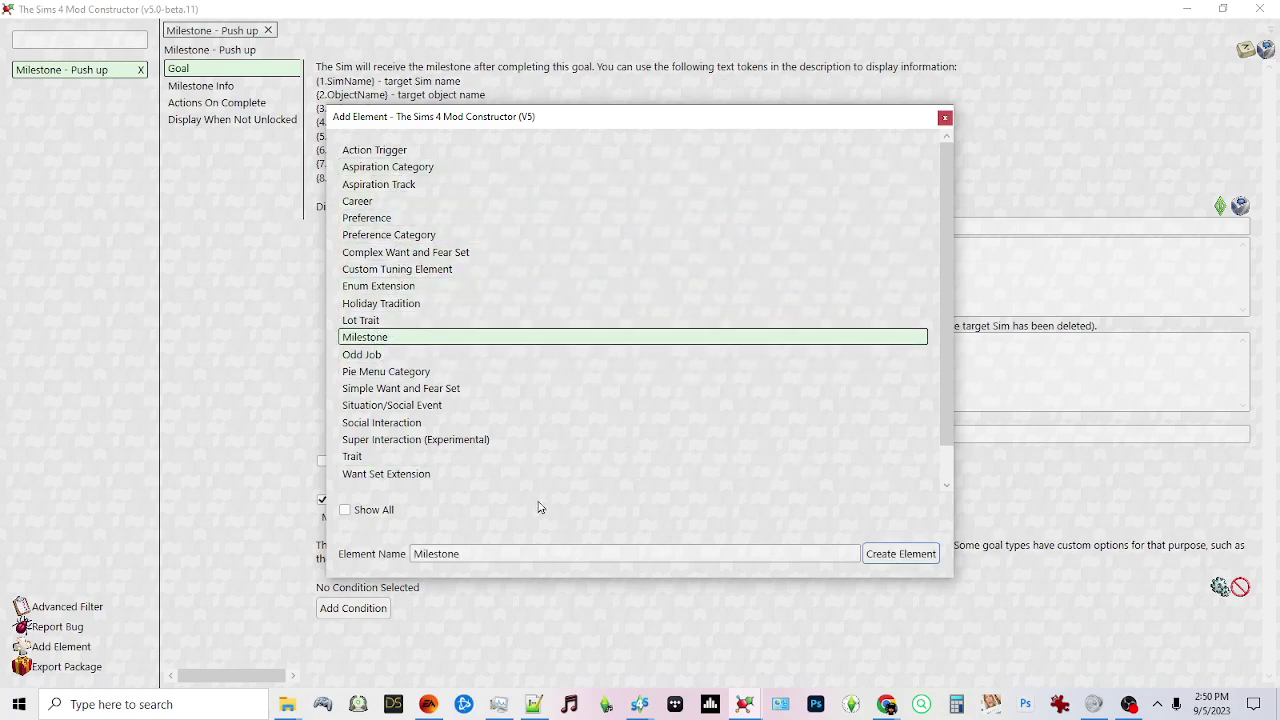
pyautogui.click(521, 549)
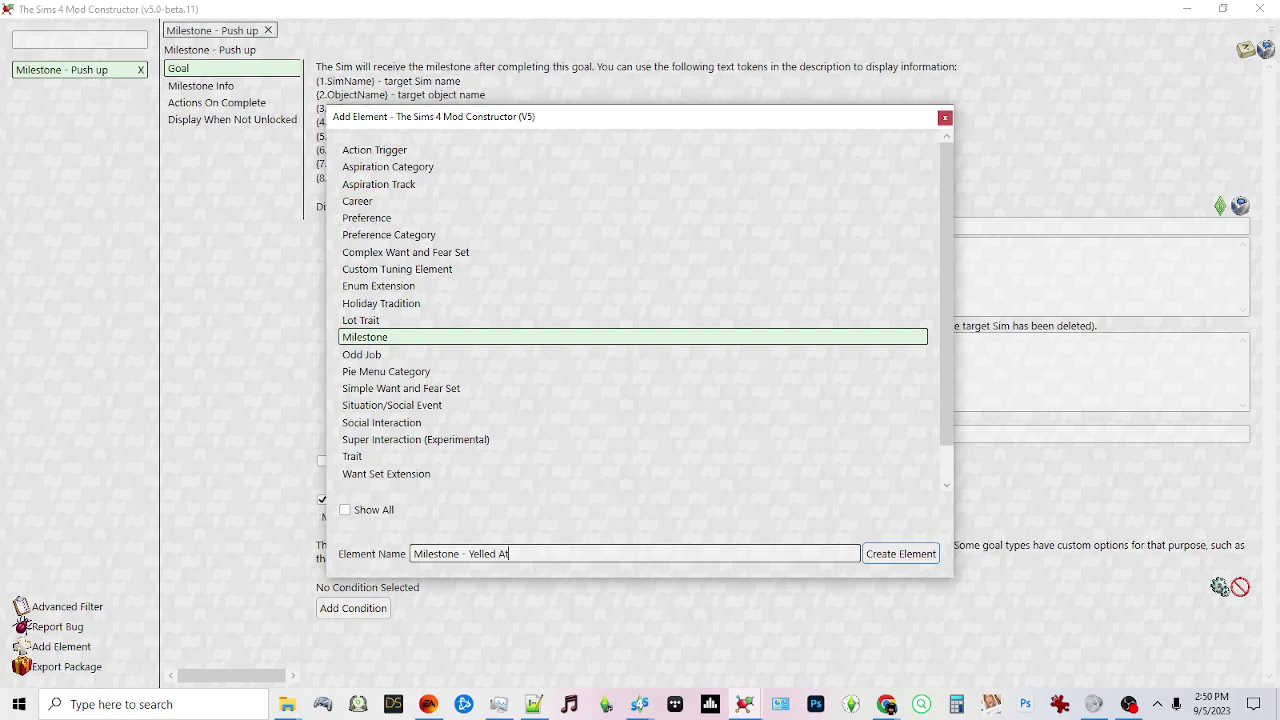
pyautogui.click(899, 556)
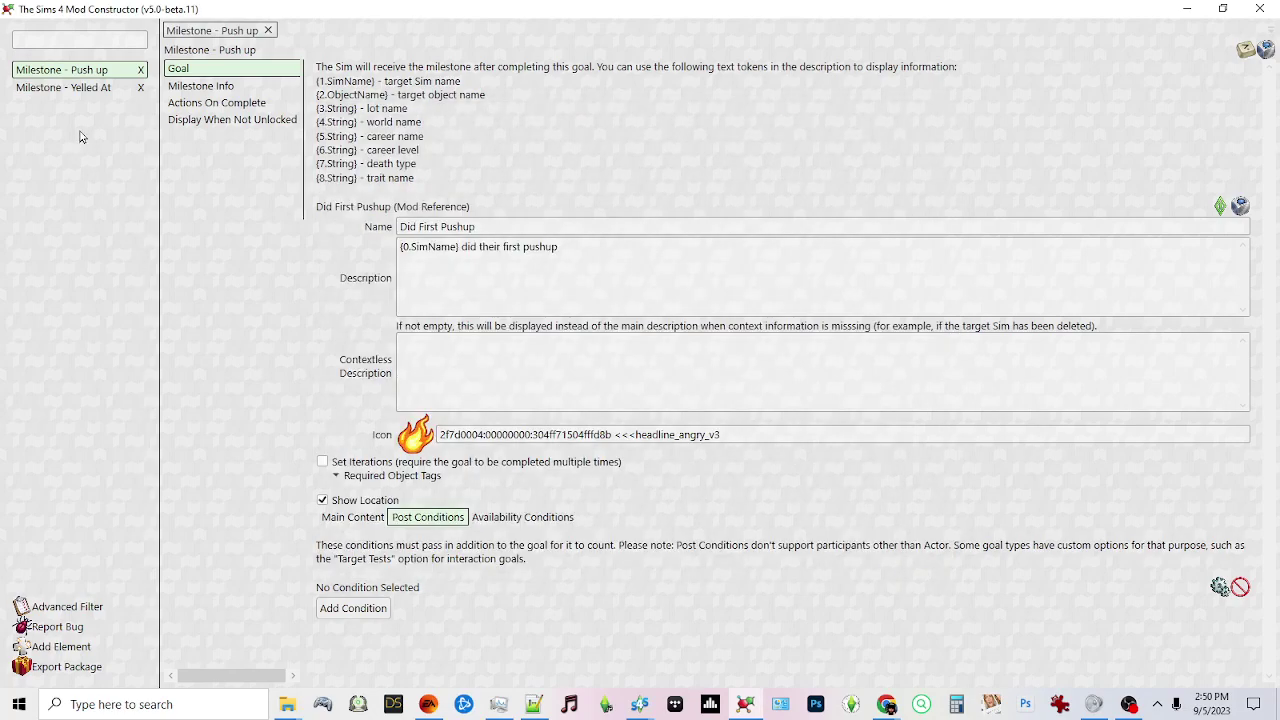
# - Open the Yelled At milestone and name its goal "Yelled At Another Sim"
pyautogui.click(79, 95)
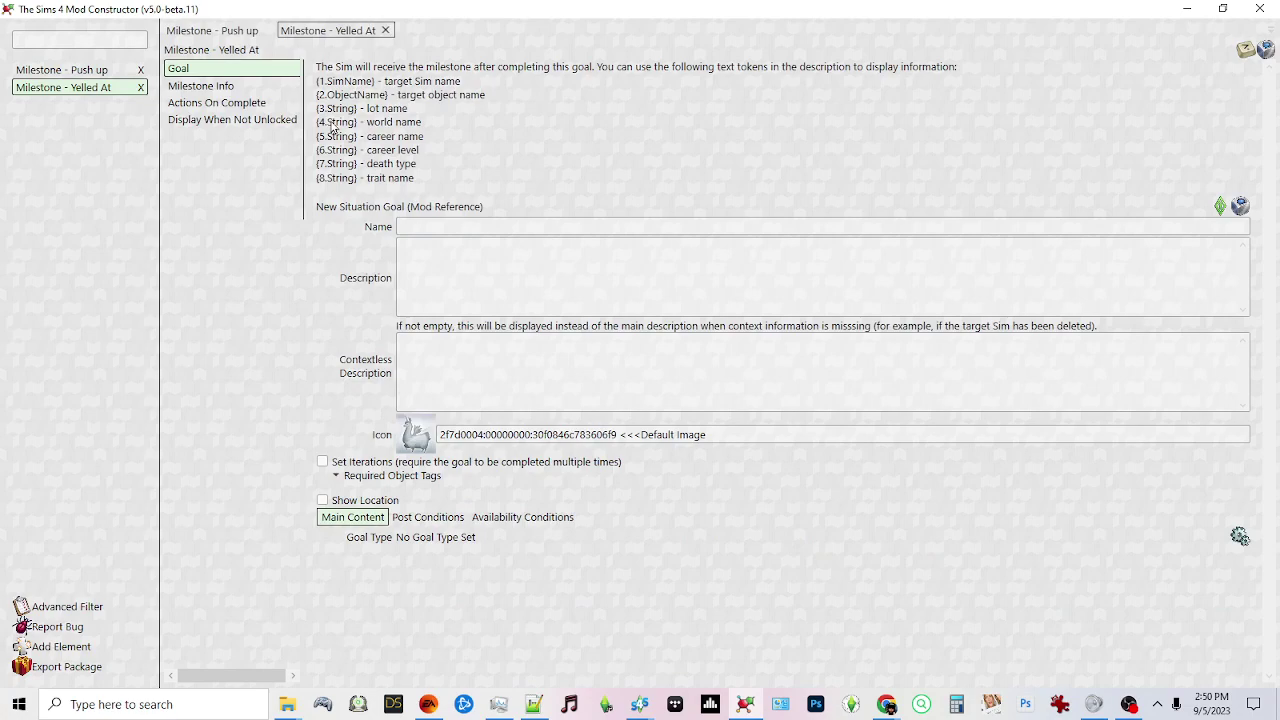
pyautogui.click(429, 226)
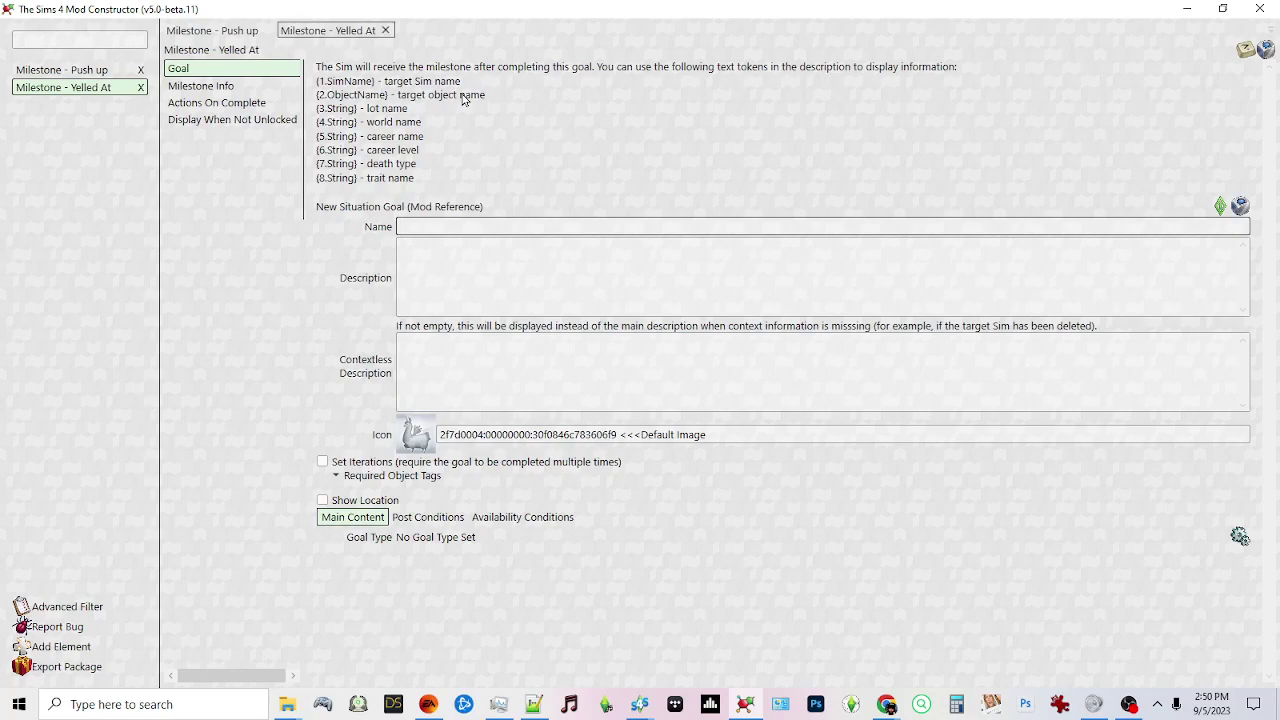
pyautogui.write('Yelled A')
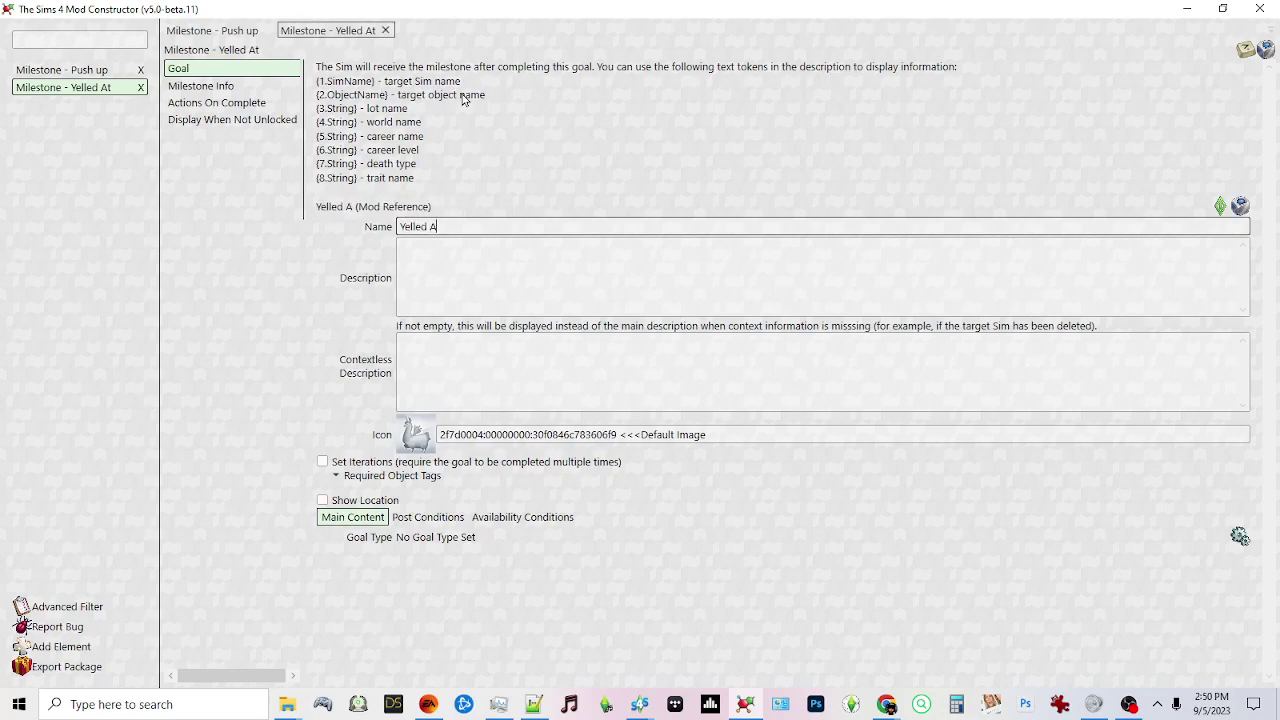
pyautogui.write('t Another Sim')
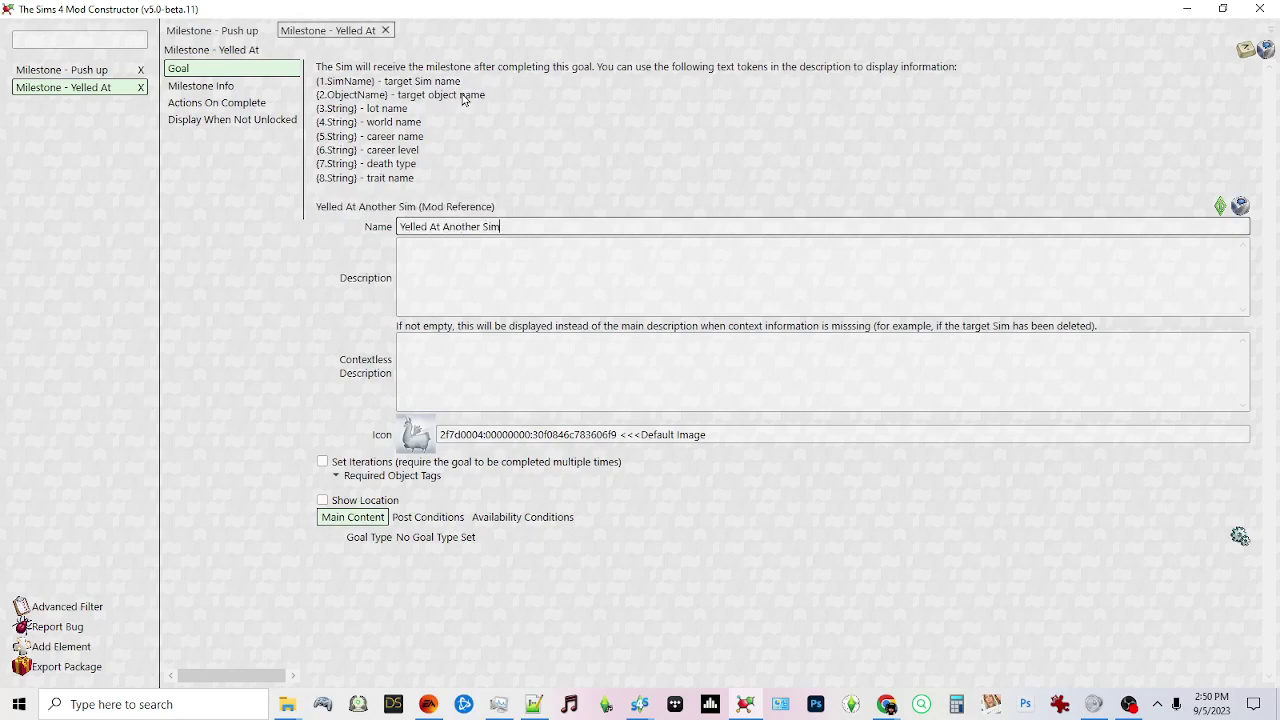
# - Write the goal description as "{0.SimName} yelled at {1.SimName}"
pyautogui.click(475, 299)
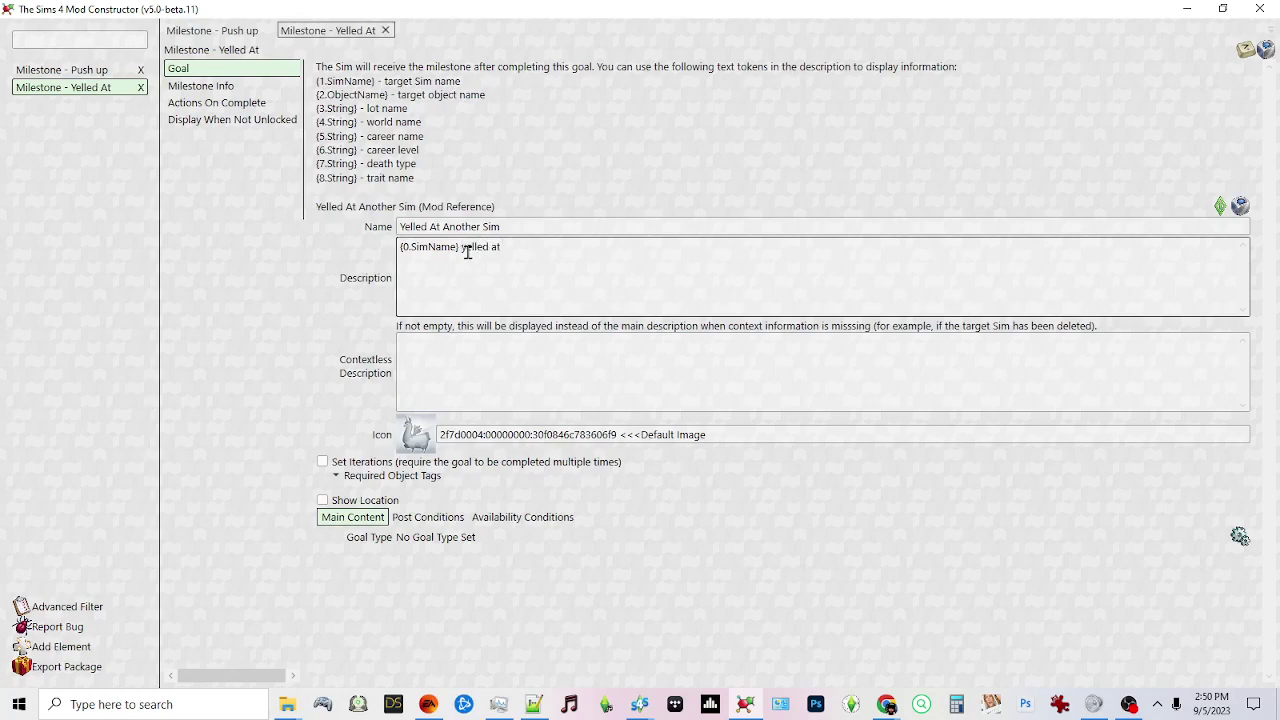
pyautogui.moveTo(462, 249); pyautogui.dragTo(374, 255)
pyautogui.hotkey('ctrl', 'c')
pyautogui.click(529, 256)
pyautogui.hotkey('ctrl', 'v')
pyautogui.press('BackSpace')
pyautogui.write('1')
# - Set the goal's icon to the shouting mouth image headline_argue from BG Headlines
pyautogui.click(423, 447)
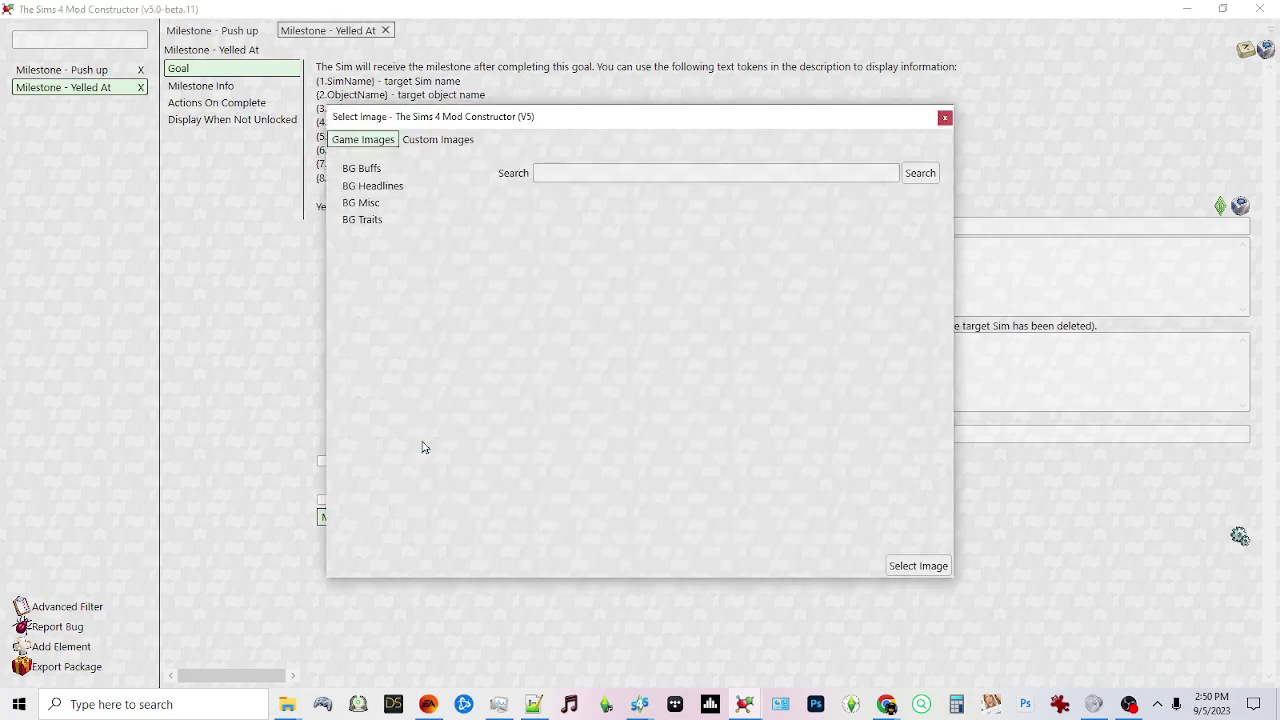
pyautogui.click(370, 203)
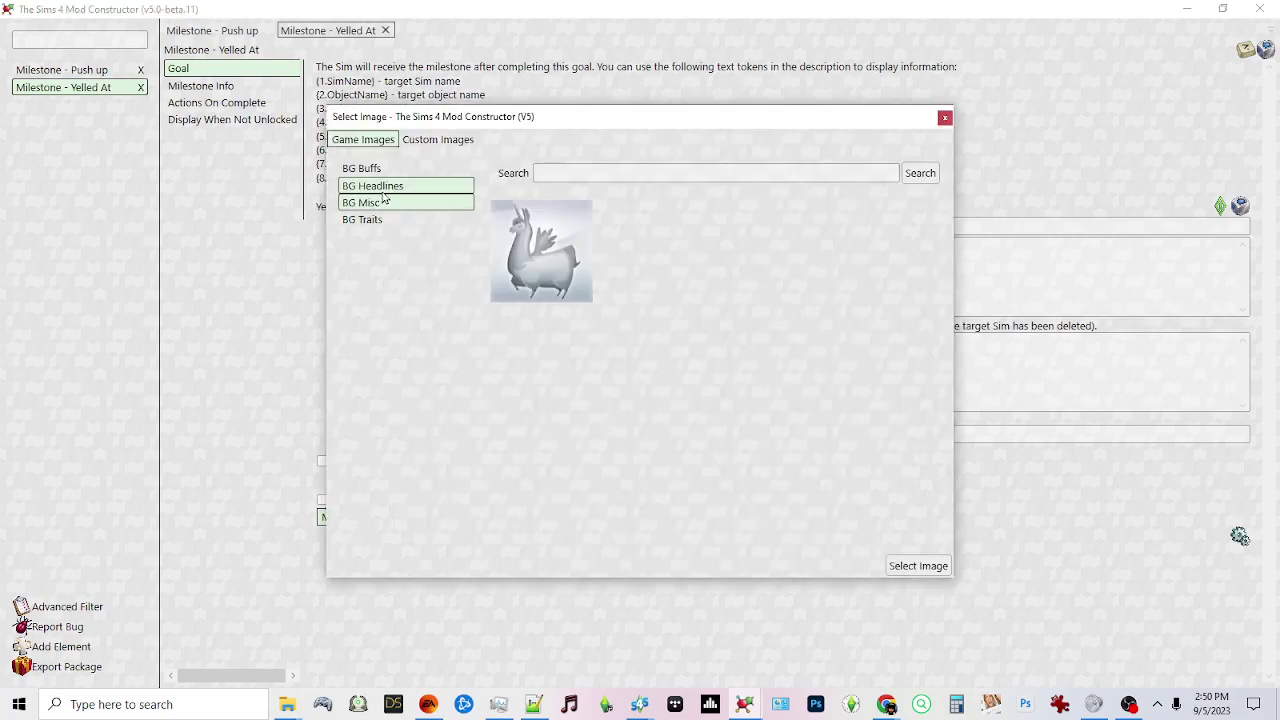
pyautogui.click(384, 196)
pyautogui.click(686, 442)
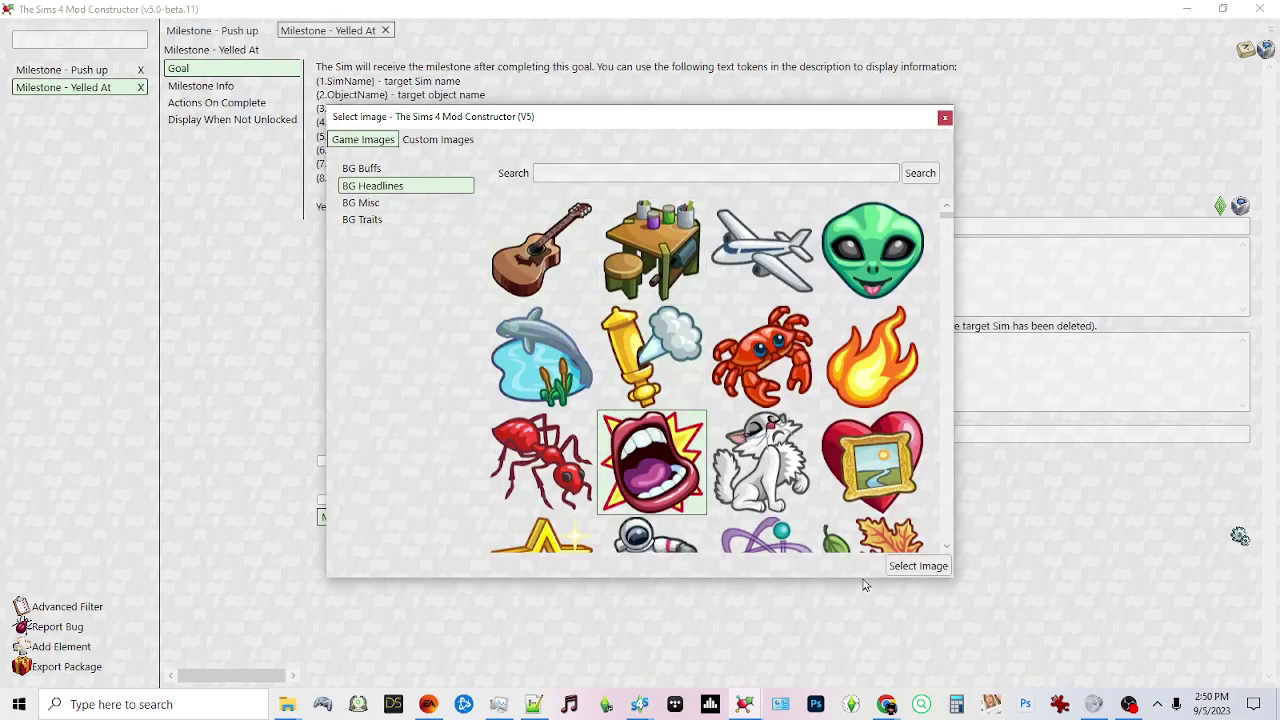
pyautogui.click(917, 566)
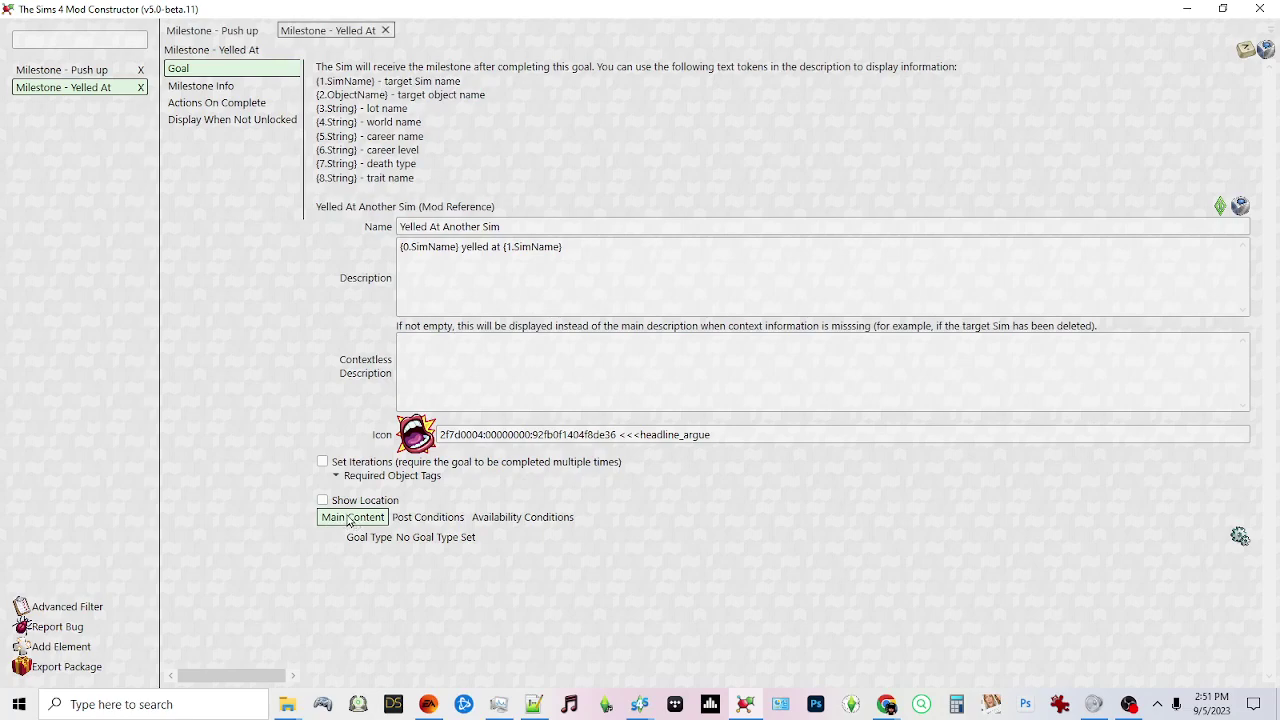
# - Enable Show Location for the goal and set its goal type to Interaction Goal
pyautogui.click(322, 500)
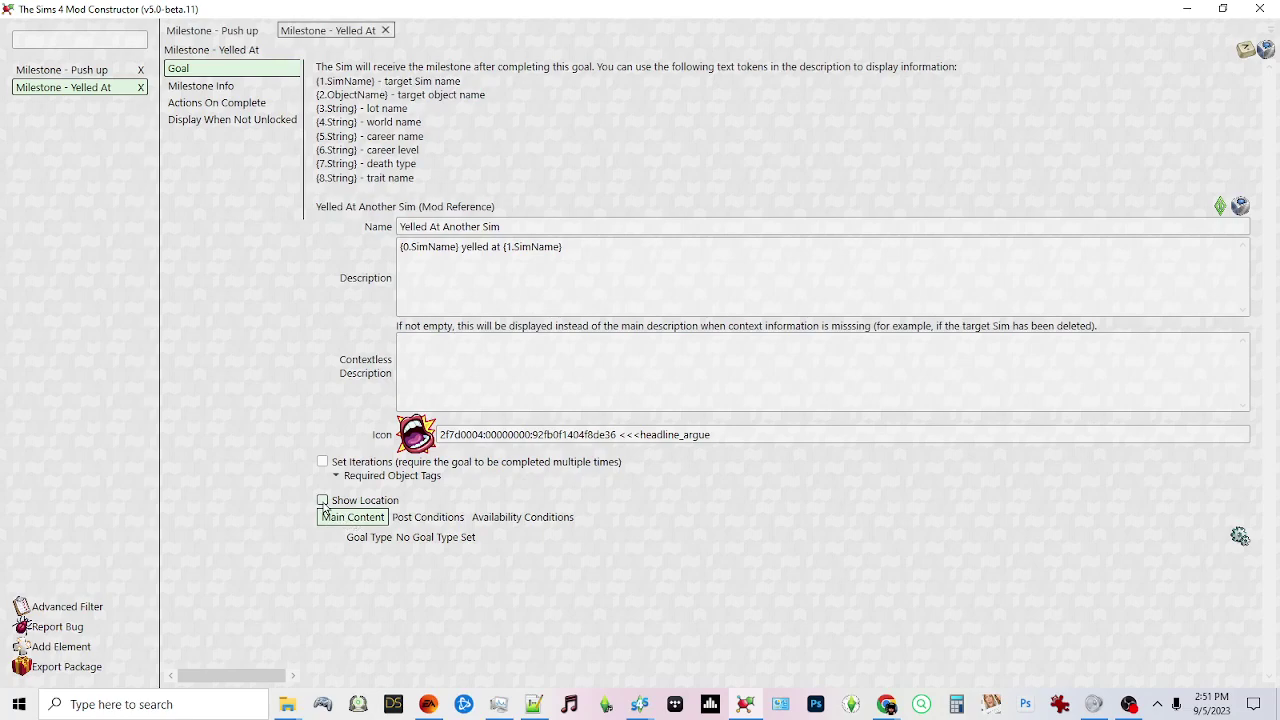
pyautogui.click(1240, 538)
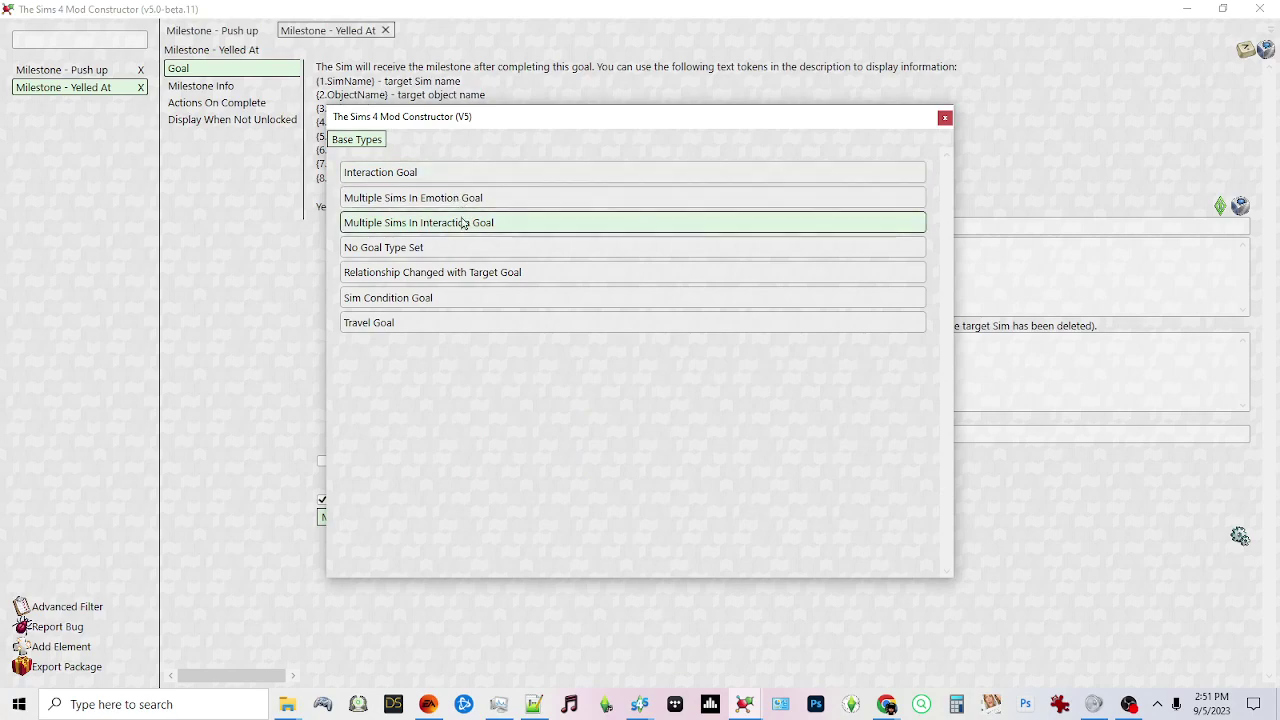
pyautogui.click(418, 176)
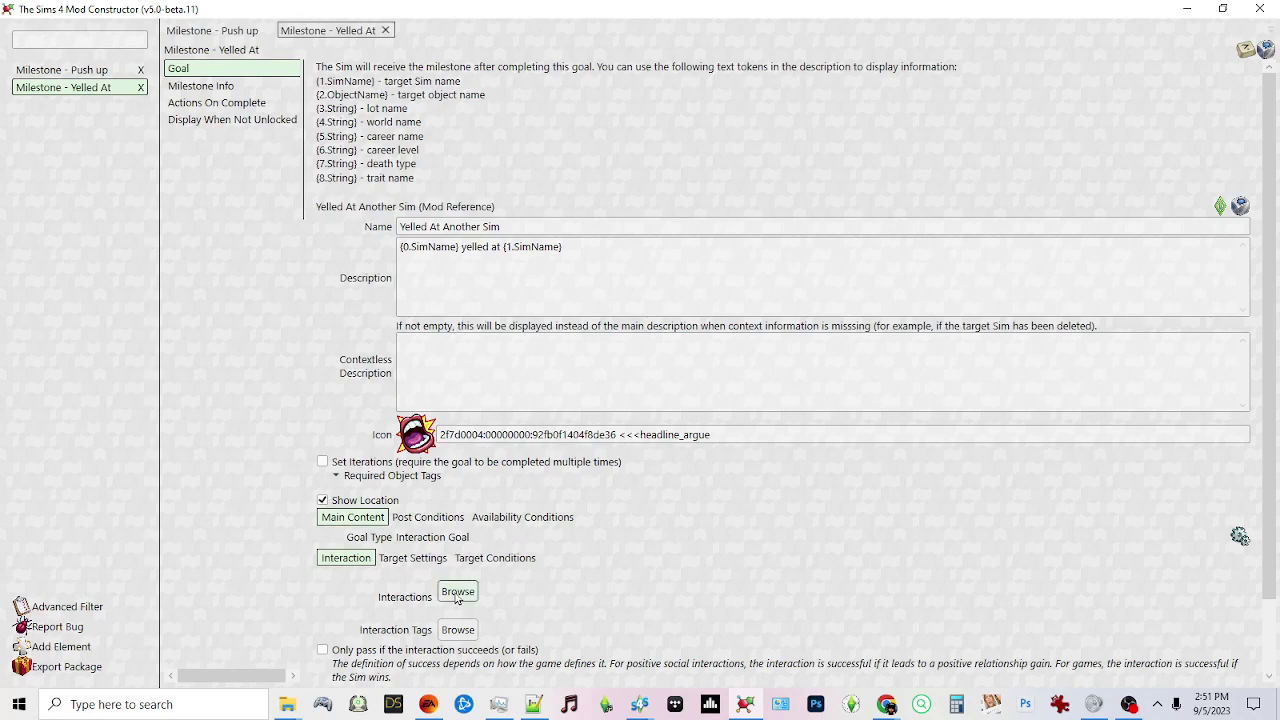
# - Find "yell" among All Interactions BG and assign 26151 Yell At (mixer_social_YellAT_targeted_mean) as the goal's interaction
pyautogui.click(457, 594)
pyautogui.click(388, 166)
pyautogui.click(625, 150)
pyautogui.write('yell')
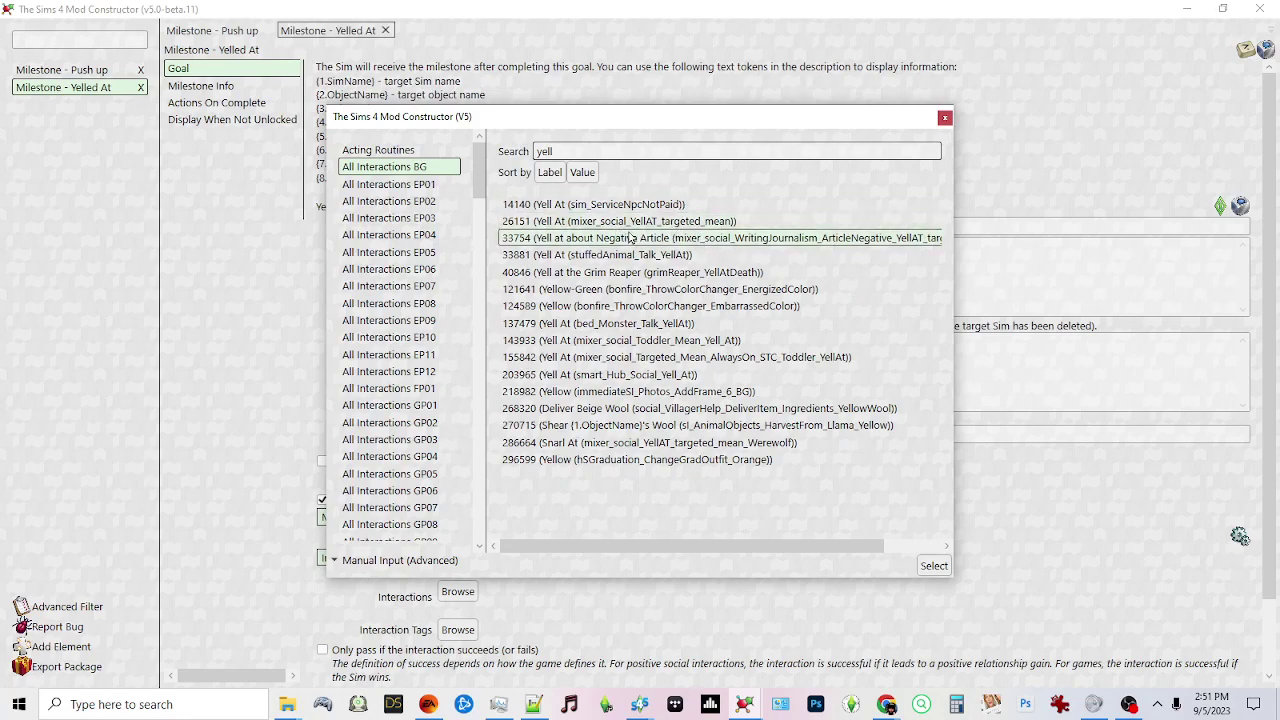
pyautogui.click(651, 226)
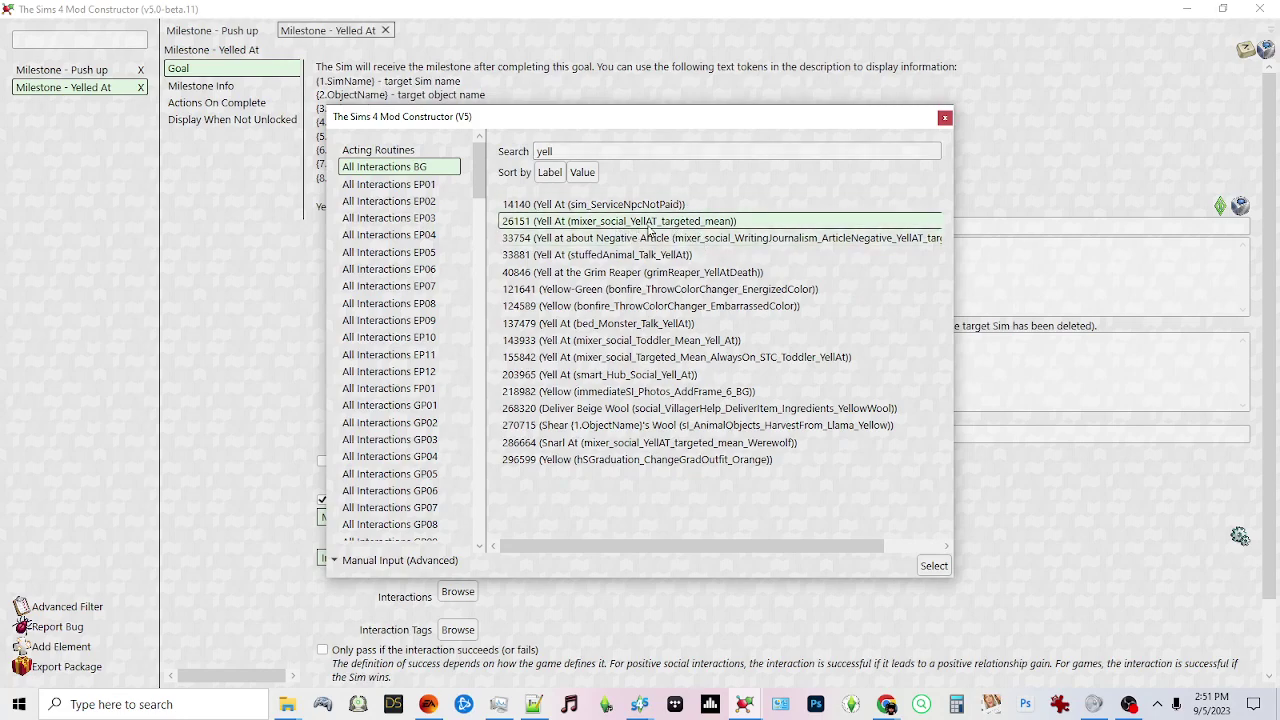
pyautogui.click(934, 566)
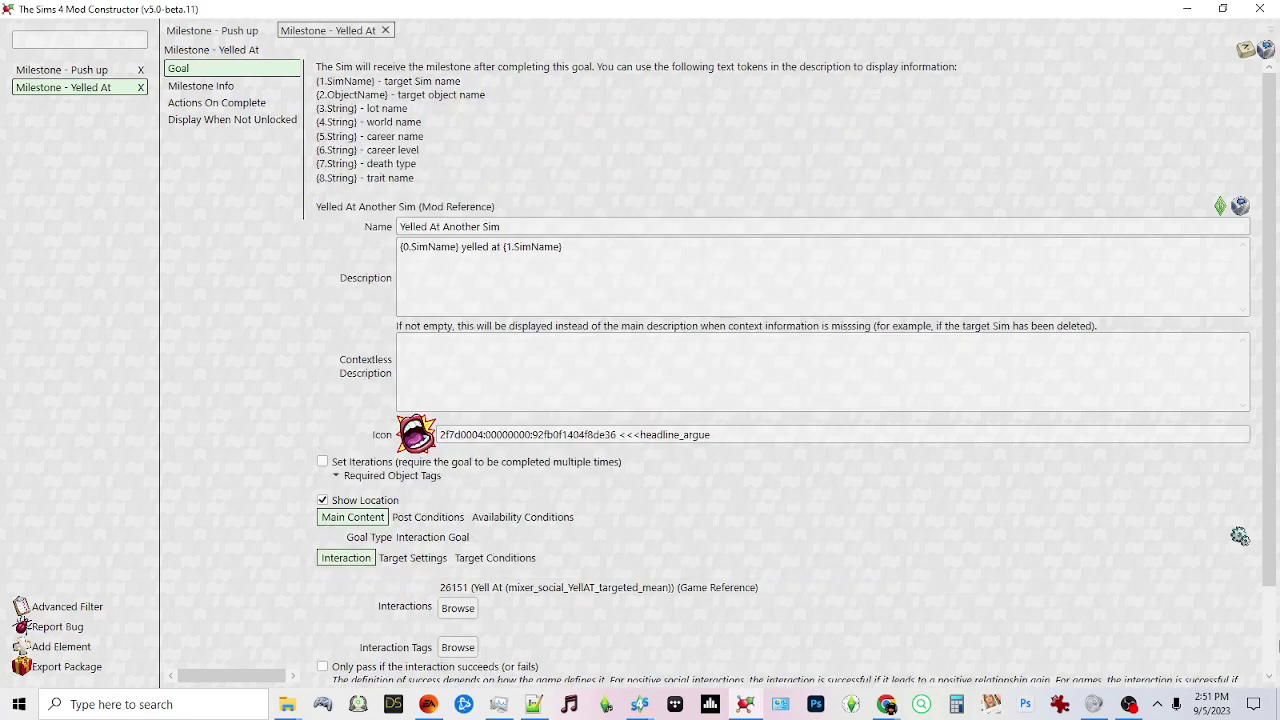
pyautogui.click(1272, 660)
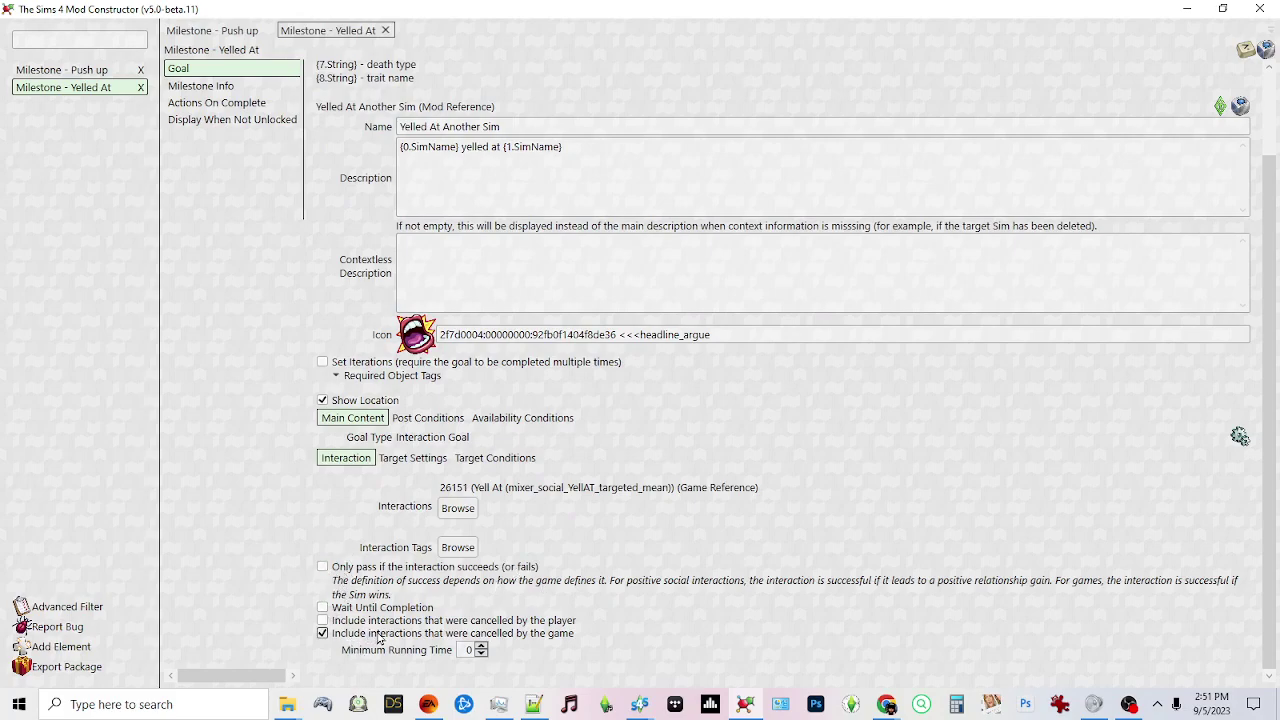
# - Leave the goal's conditions empty and disallow infants and toddlers in the Yelled At milestone info
pyautogui.click(438, 420)
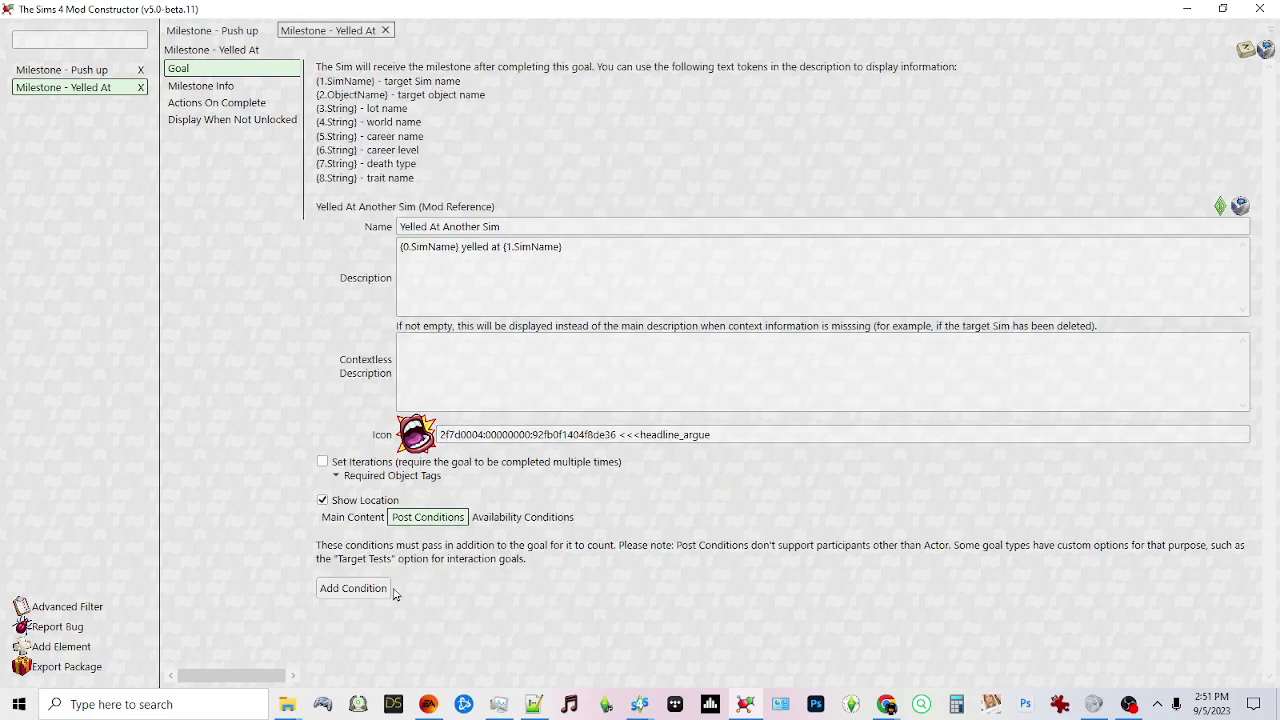
pyautogui.click(572, 520)
pyautogui.click(231, 91)
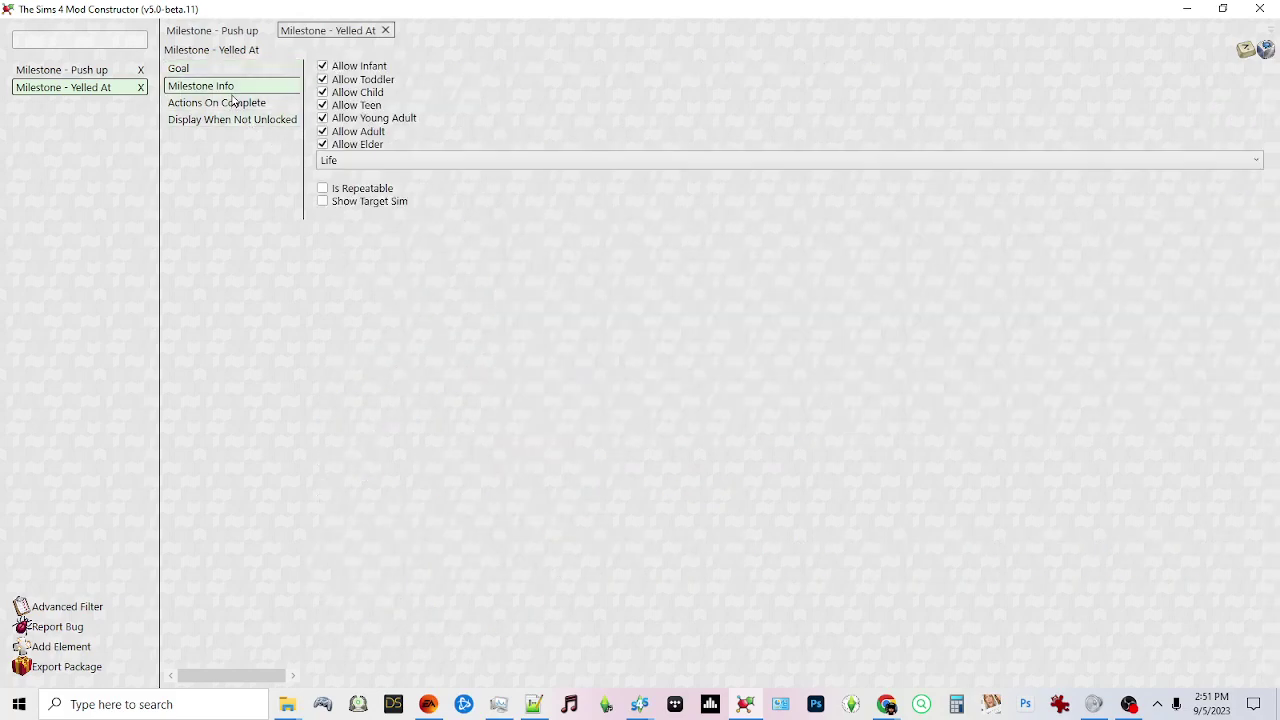
pyautogui.click(322, 66)
pyautogui.click(322, 79)
# - Make the Yelled At milestone repeatable, show its target Sim, and set its category to Social
pyautogui.click(345, 189)
pyautogui.click(324, 206)
pyautogui.click(434, 163)
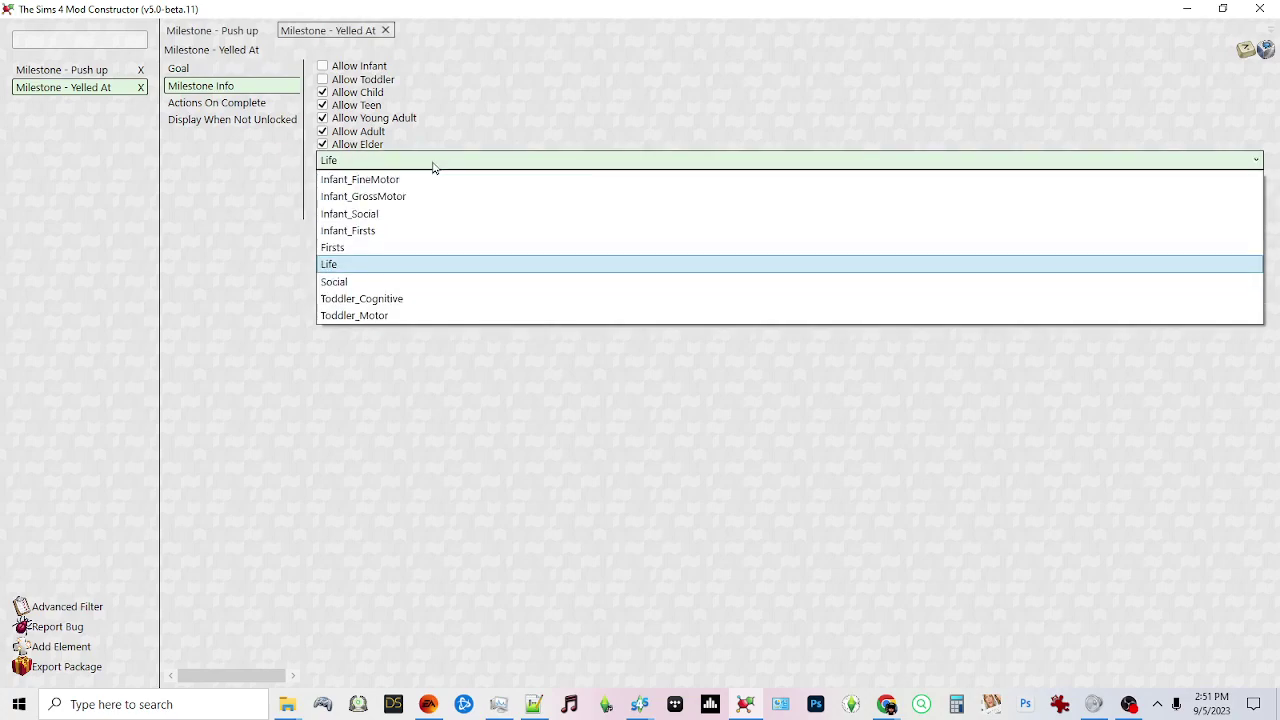
pyautogui.click(361, 282)
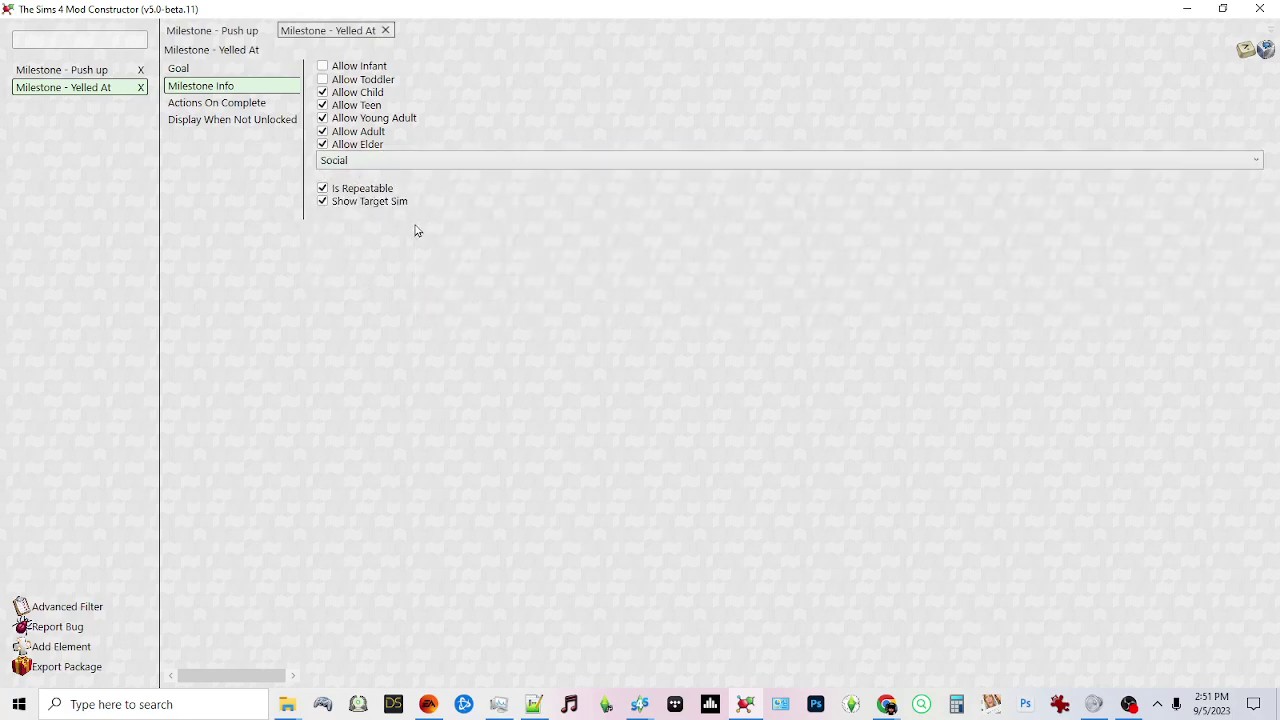
# - Create a new loot action set for the Yelled At milestone's completion actions and open it for editing on its own
pyautogui.click(215, 104)
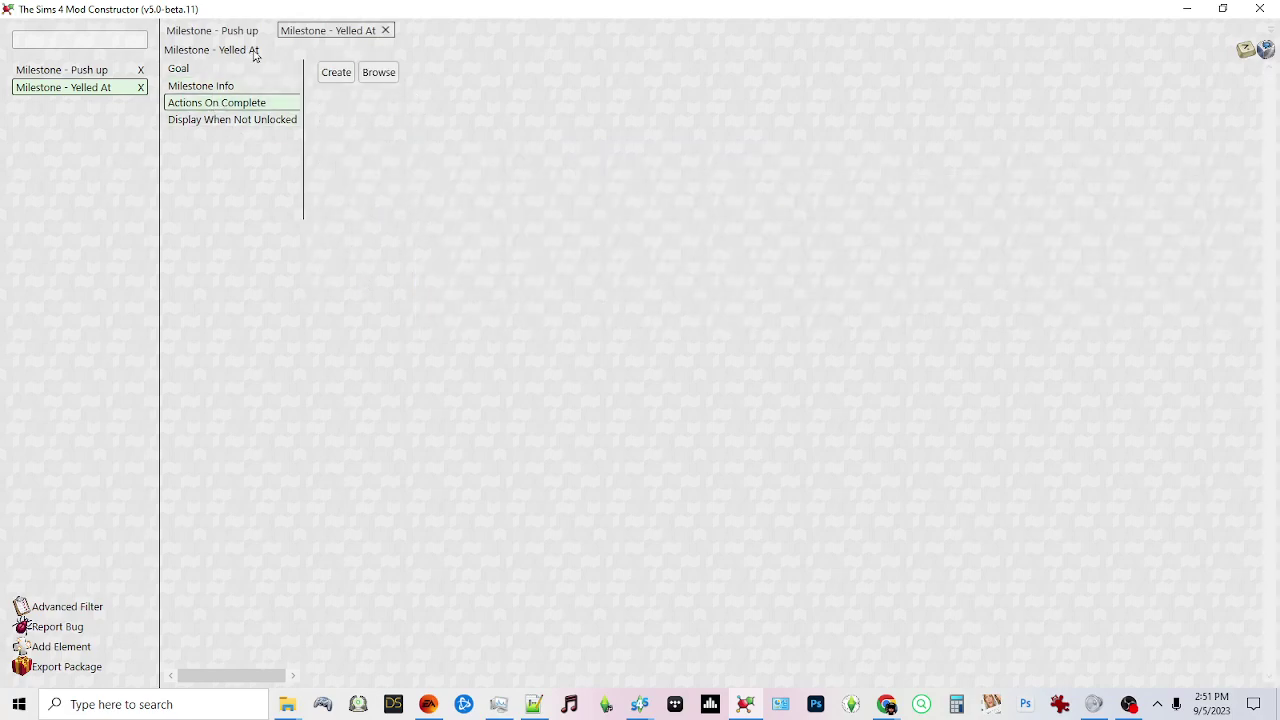
pyautogui.click(332, 75)
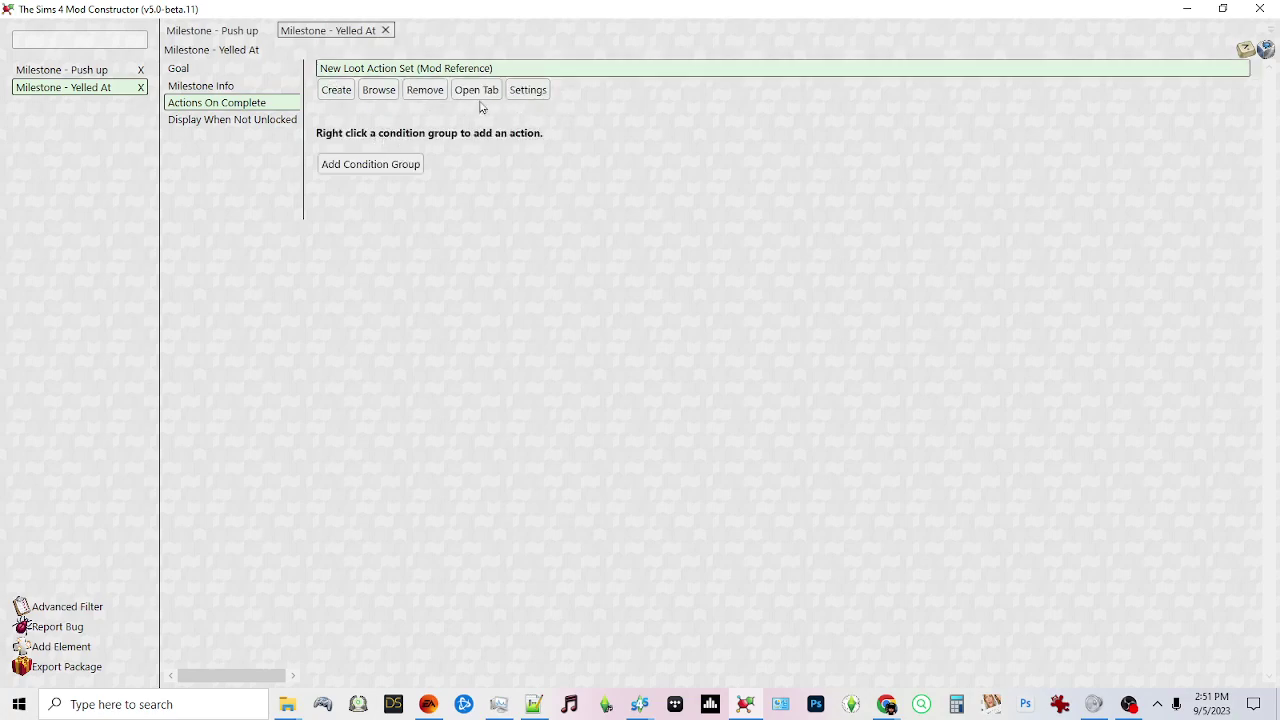
pyautogui.click(377, 96)
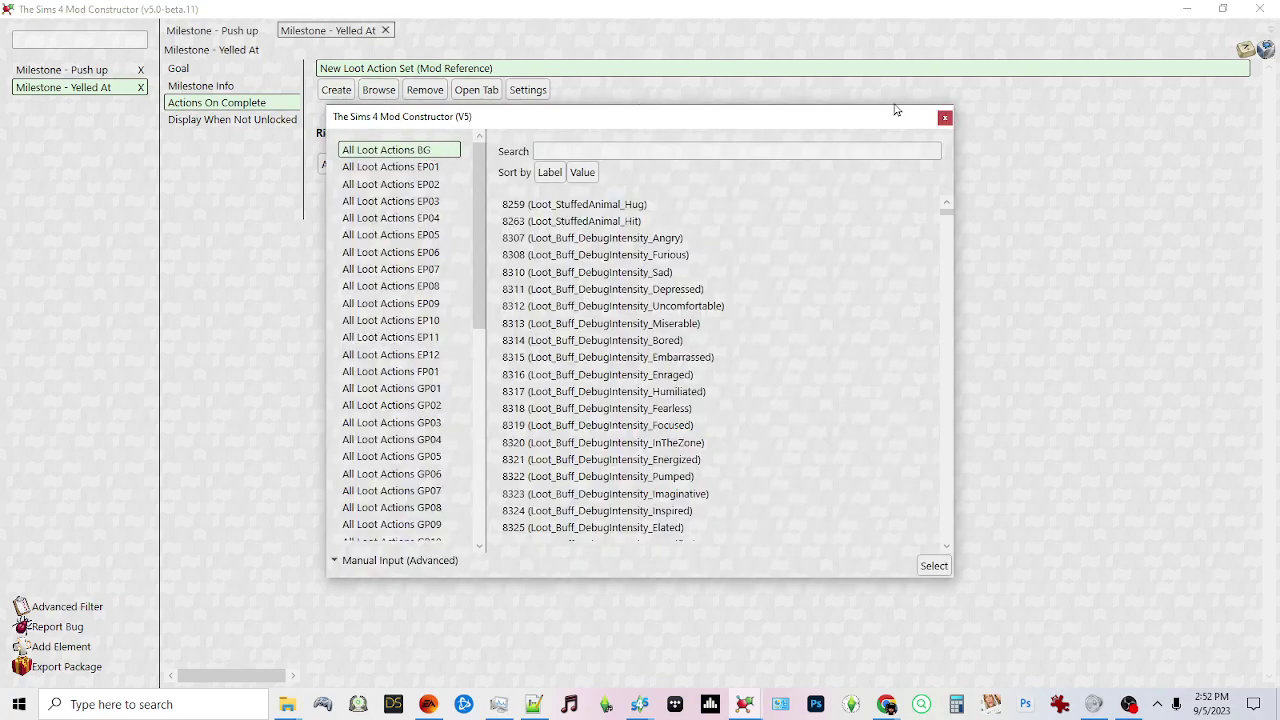
pyautogui.click(945, 120)
pyautogui.click(474, 90)
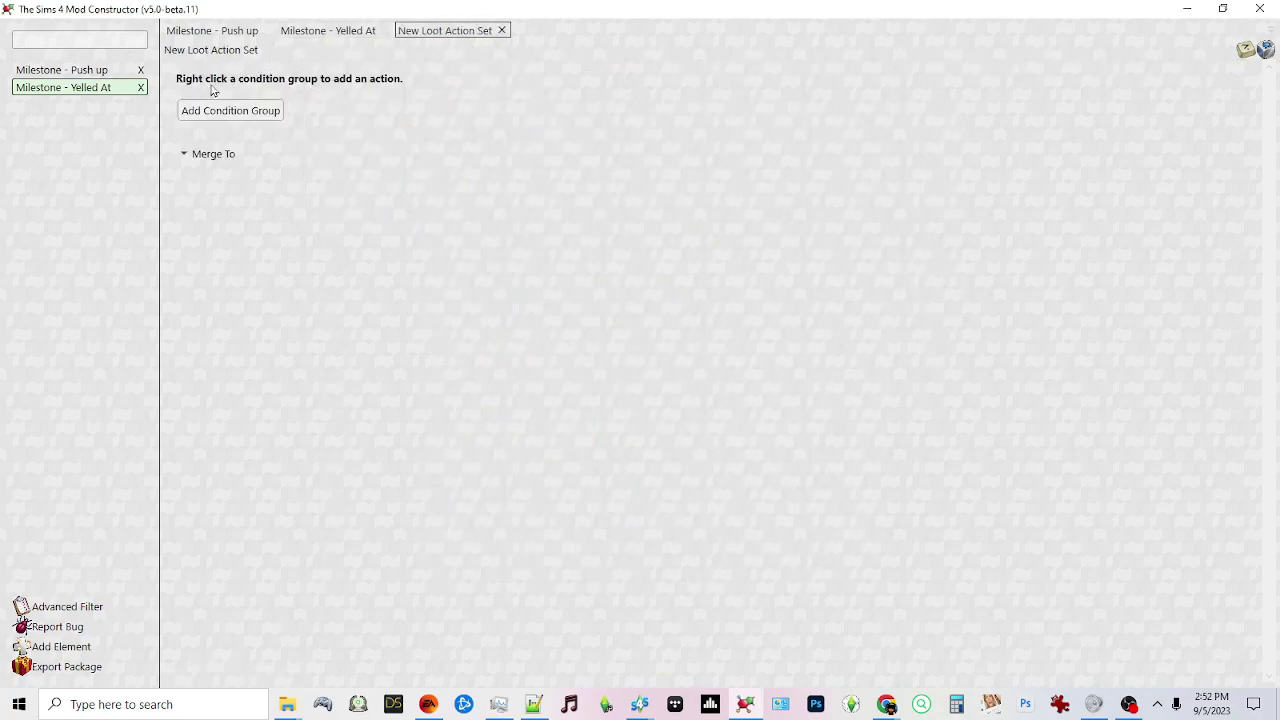
# - Add an Always Run condition group to the new loot action set and put an action inside it
pyautogui.click(221, 118)
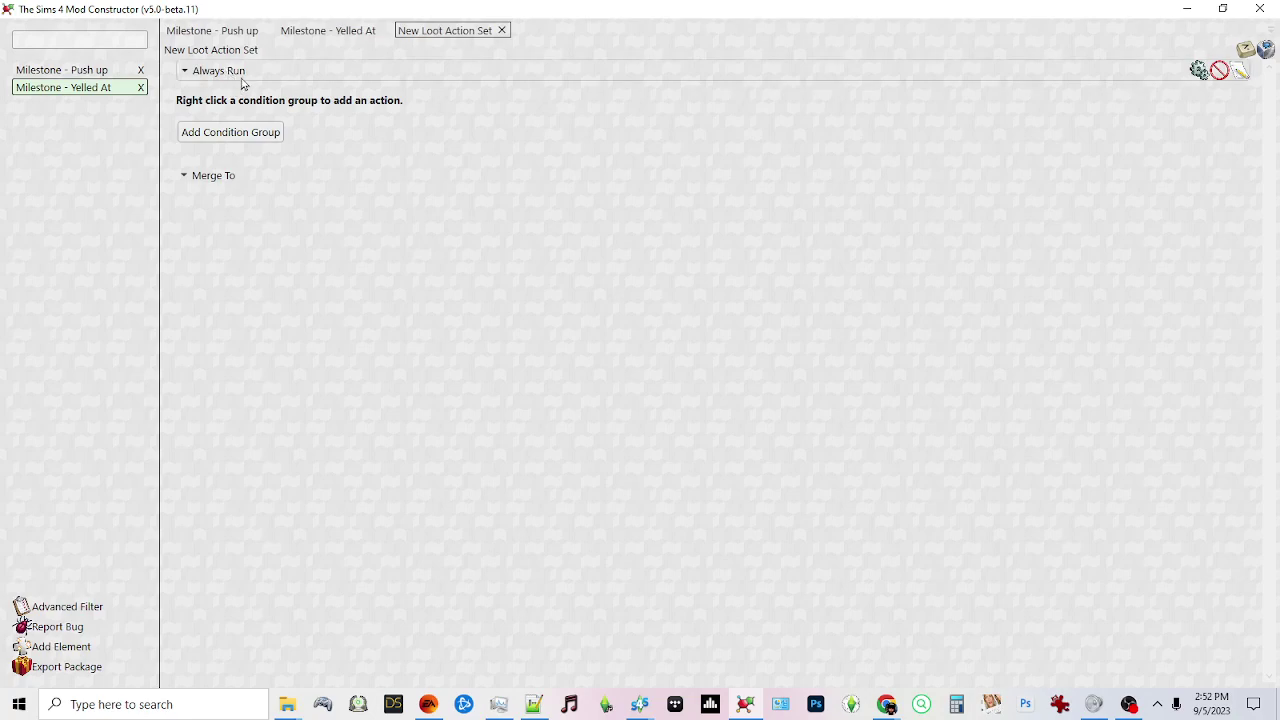
pyautogui.click(1199, 73)
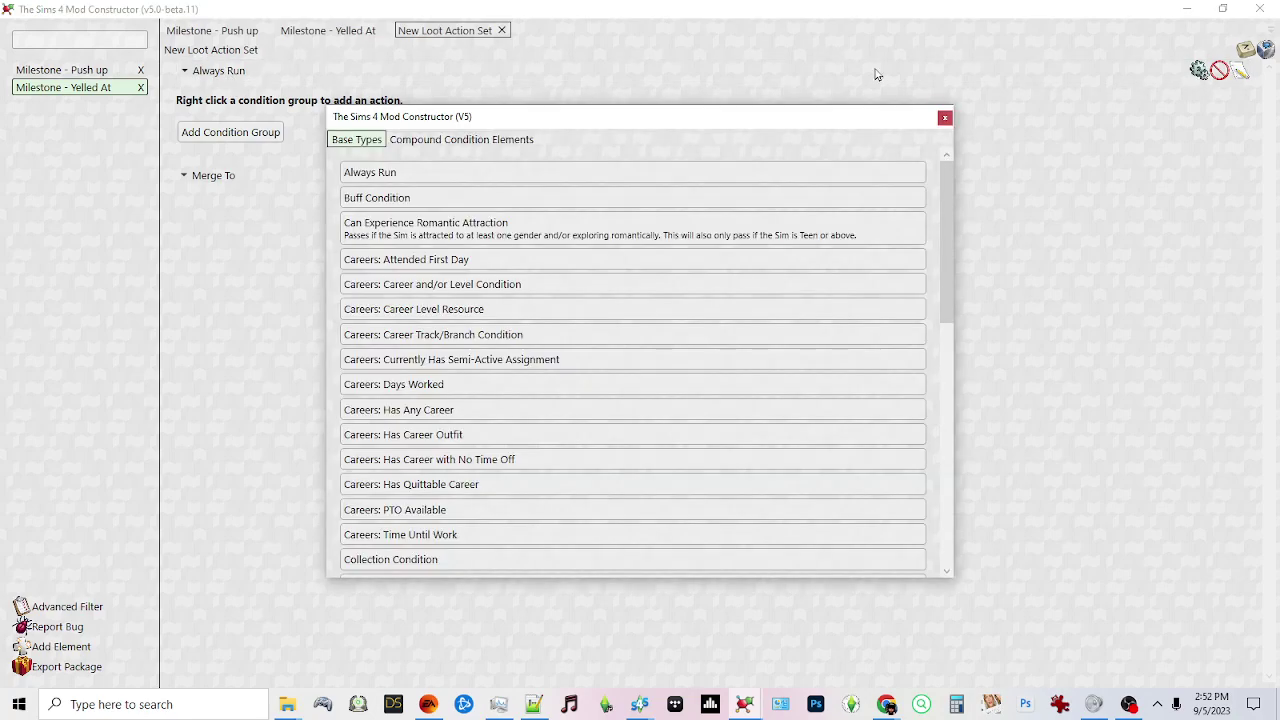
pyautogui.click(945, 118)
pyautogui.rightClick(256, 72)
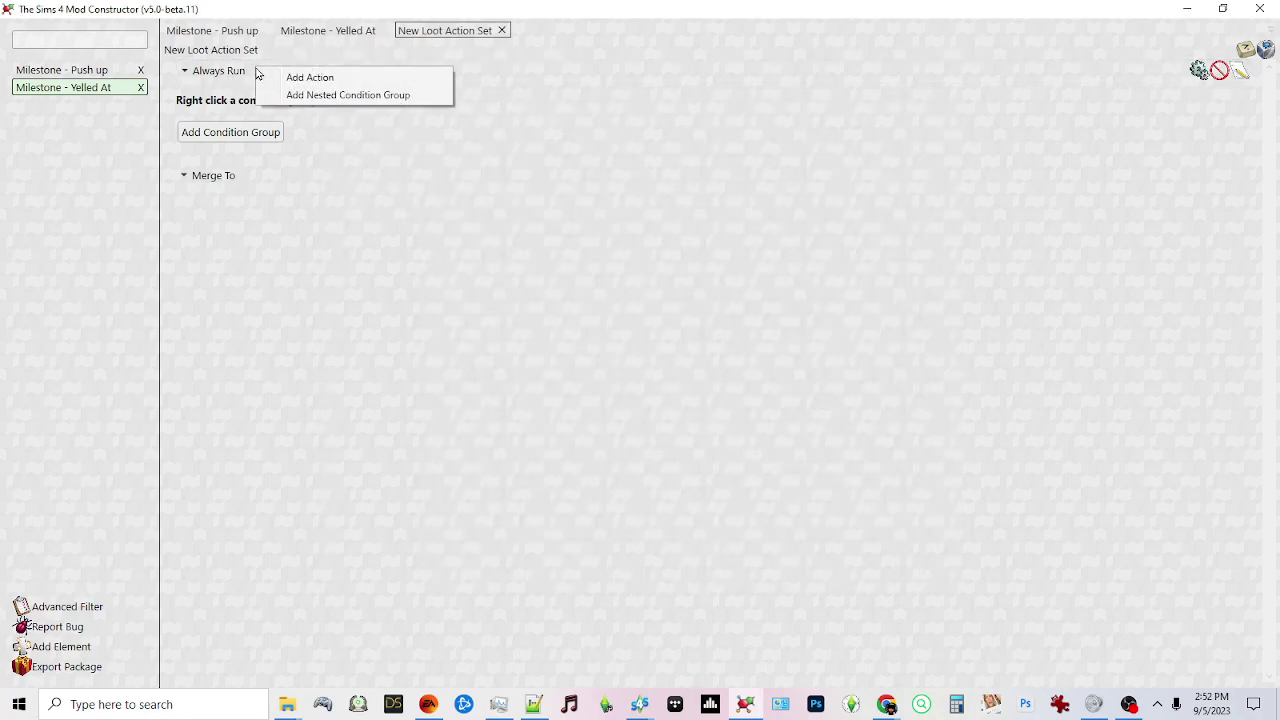
pyautogui.click(309, 80)
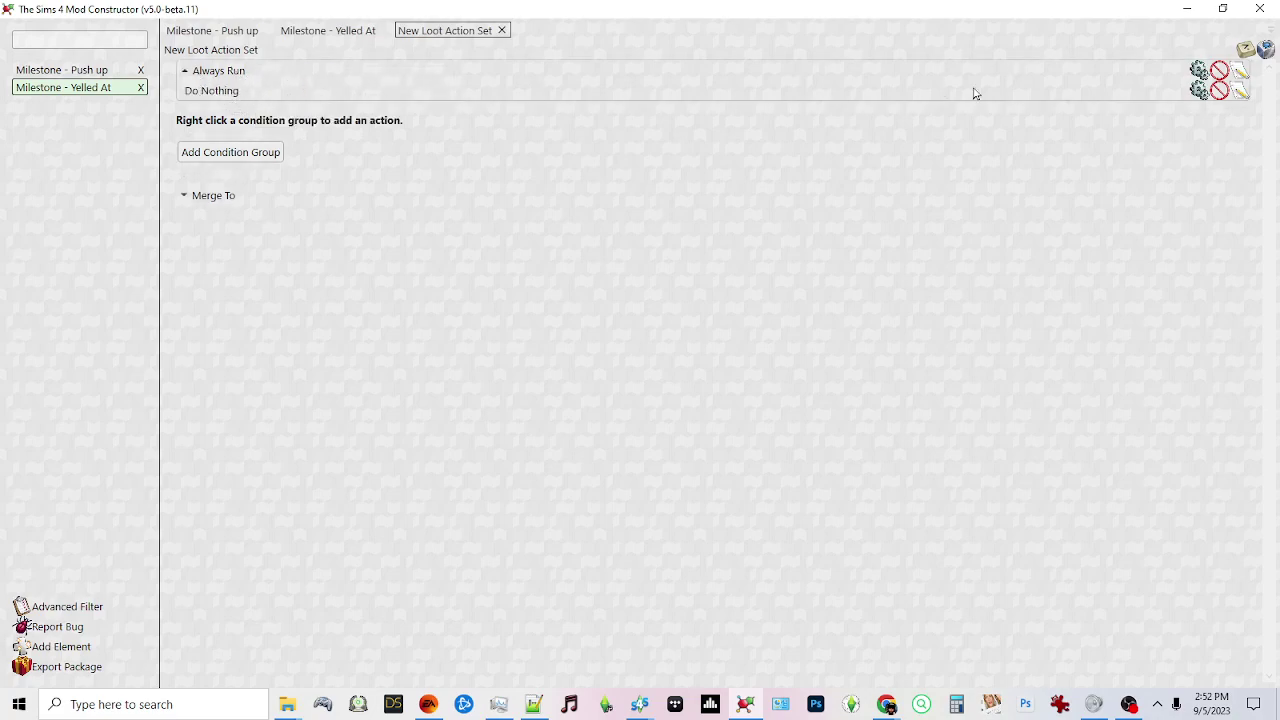
# - Make the action a Notification or Dialog and title it "Yelled At Another Sim"
pyautogui.click(1201, 92)
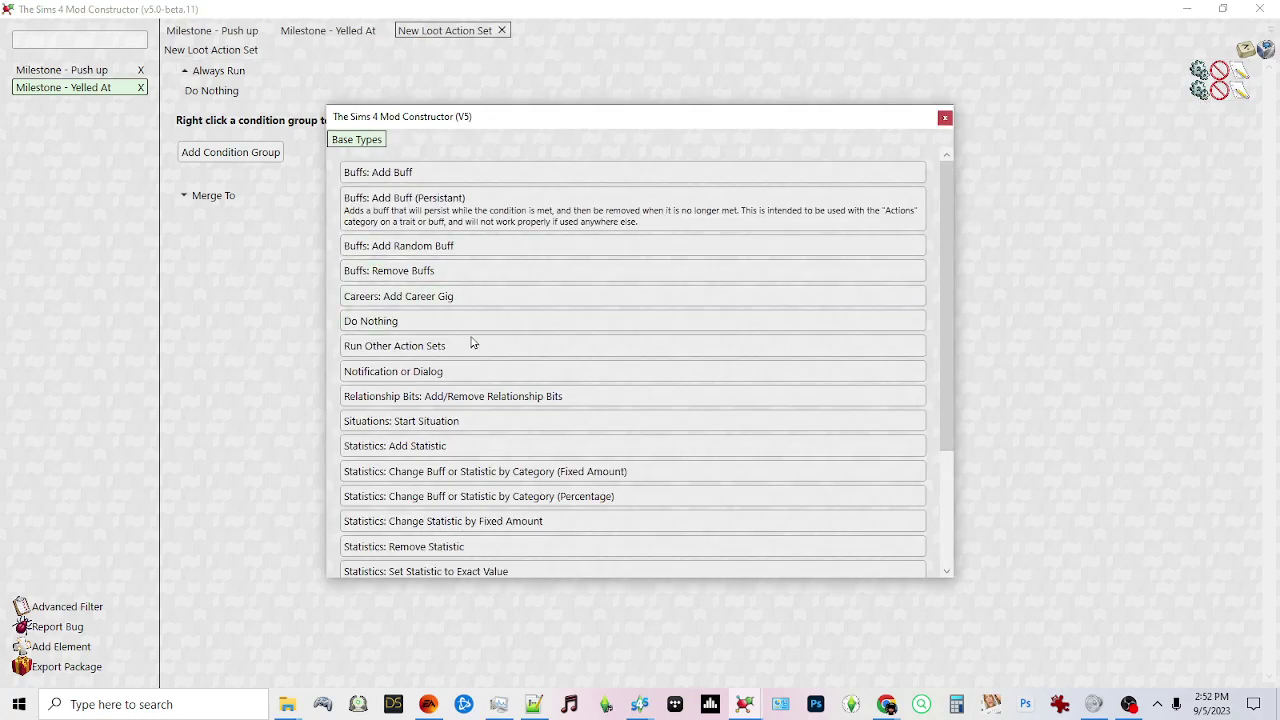
pyautogui.click(403, 371)
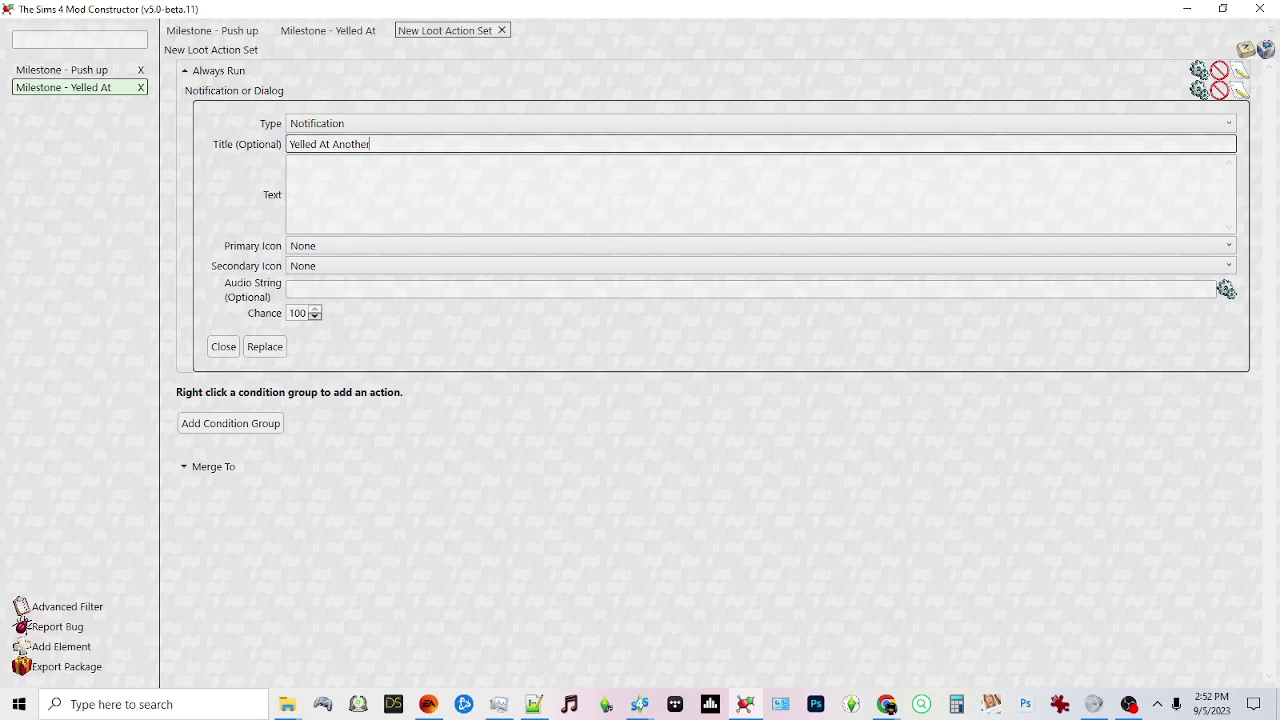
pyautogui.click(354, 190)
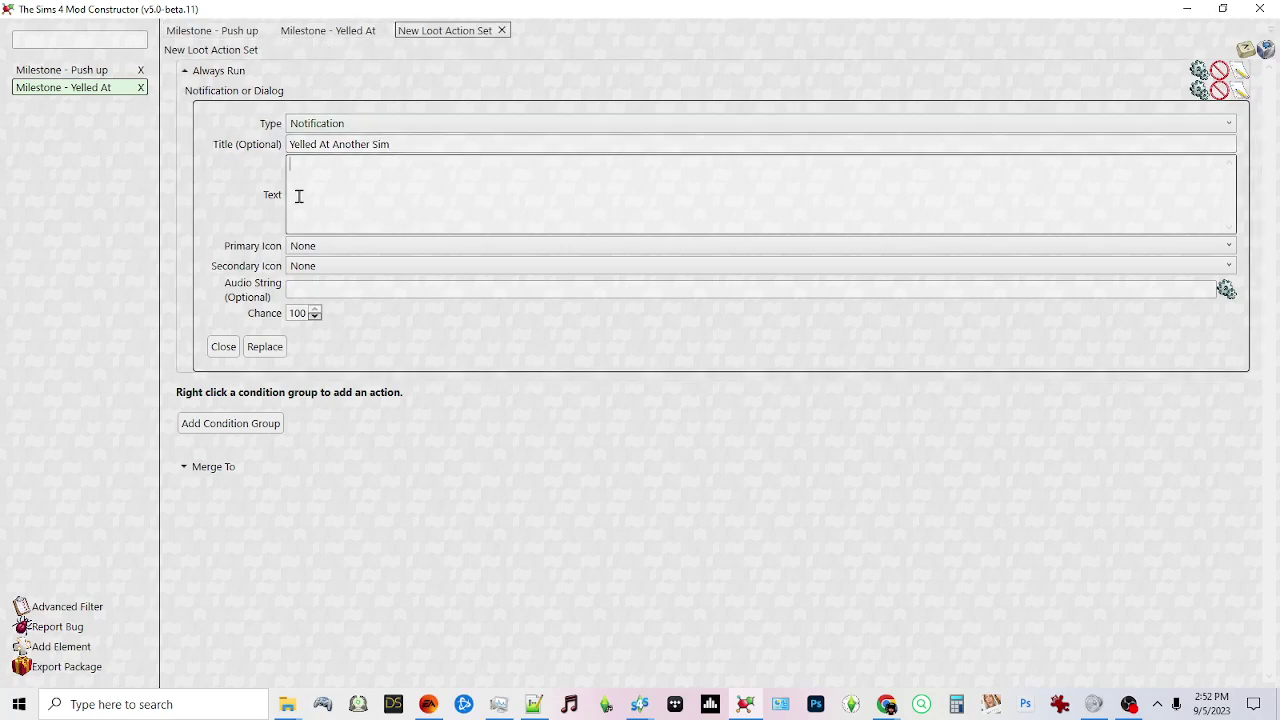
# - Copy the Yelled At goal's description, "{0.SimName} yelled at {1.SimName}", into the notification's text
pyautogui.click(338, 30)
pyautogui.click(190, 68)
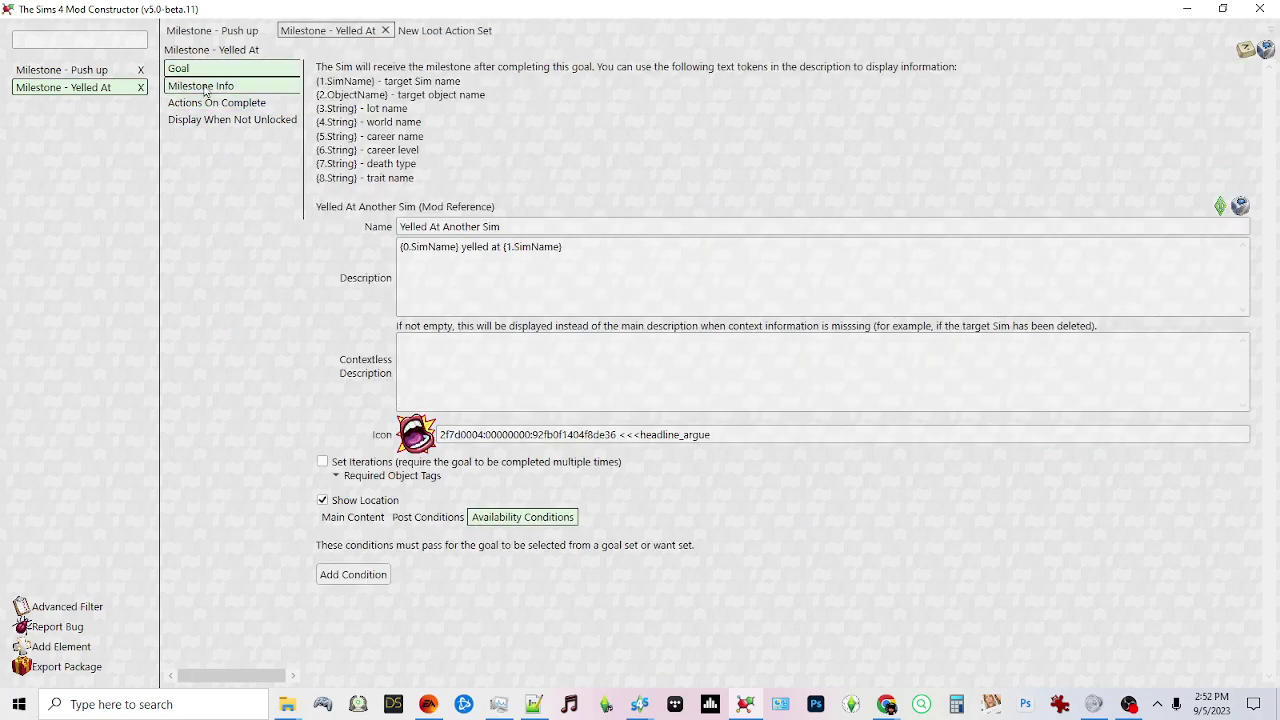
pyautogui.click(586, 249)
pyautogui.moveTo(586, 249); pyautogui.dragTo(325, 260)
pyautogui.hotkey('ctrl', 'c')
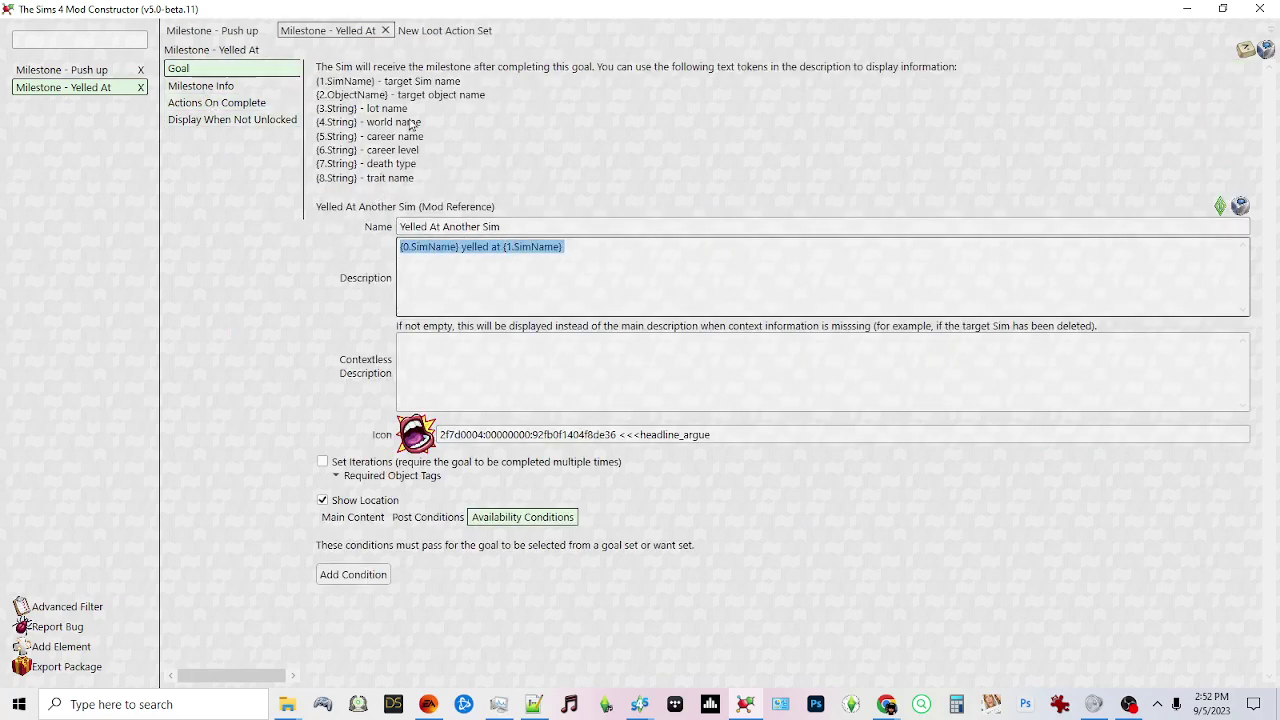
pyautogui.click(440, 30)
pyautogui.click(313, 190)
pyautogui.hotkey('ctrl', 'v')
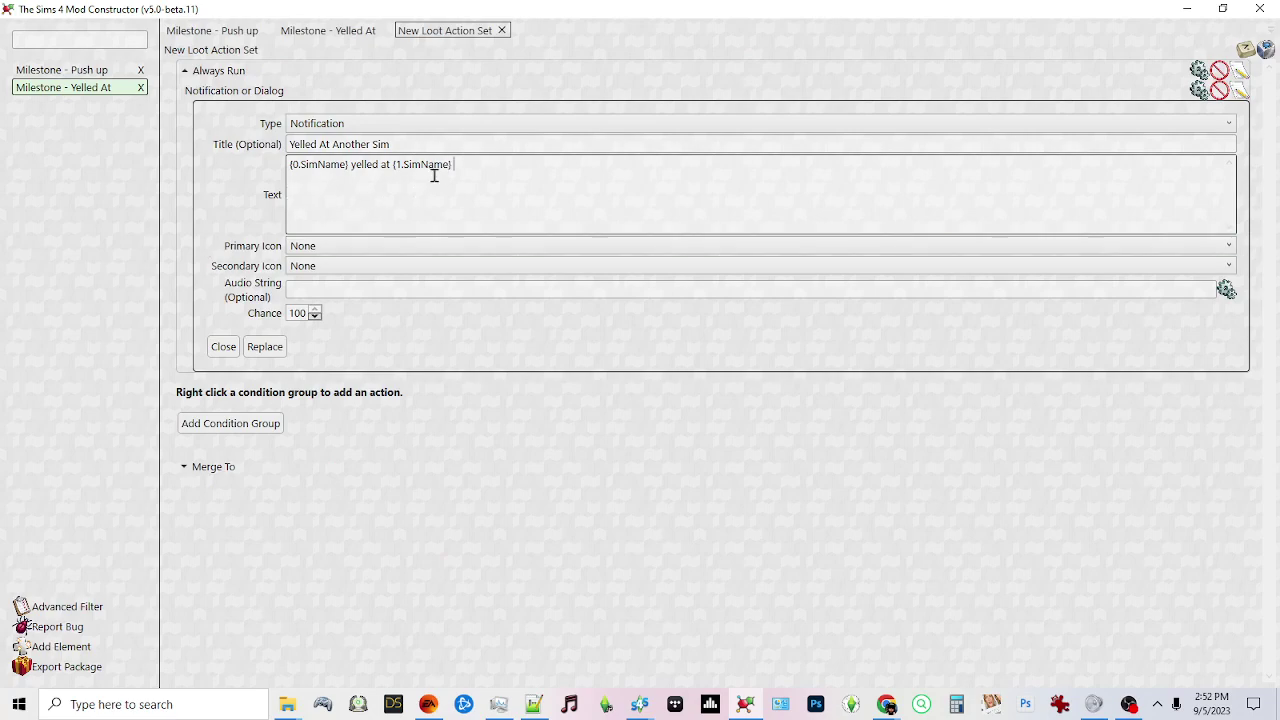
# - Set both the primary and secondary icons of the notification to Participant, using Actor
pyautogui.click(343, 248)
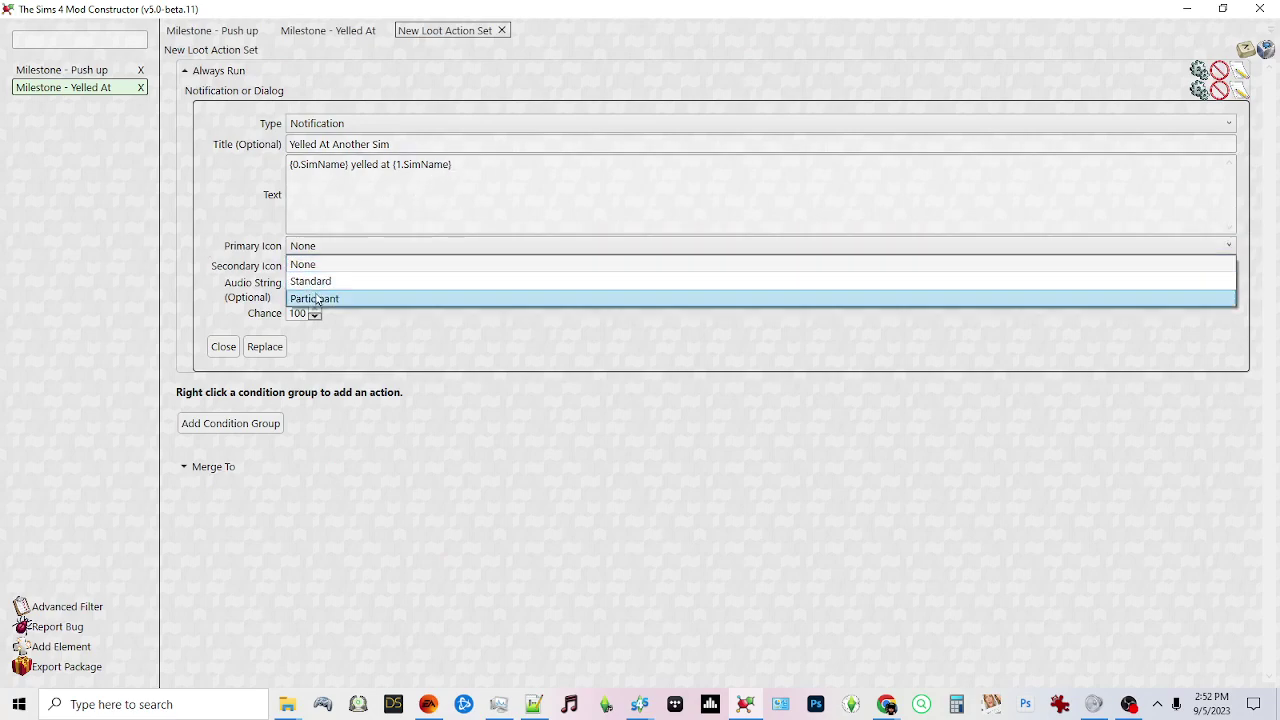
pyautogui.click(316, 284)
pyautogui.click(295, 280)
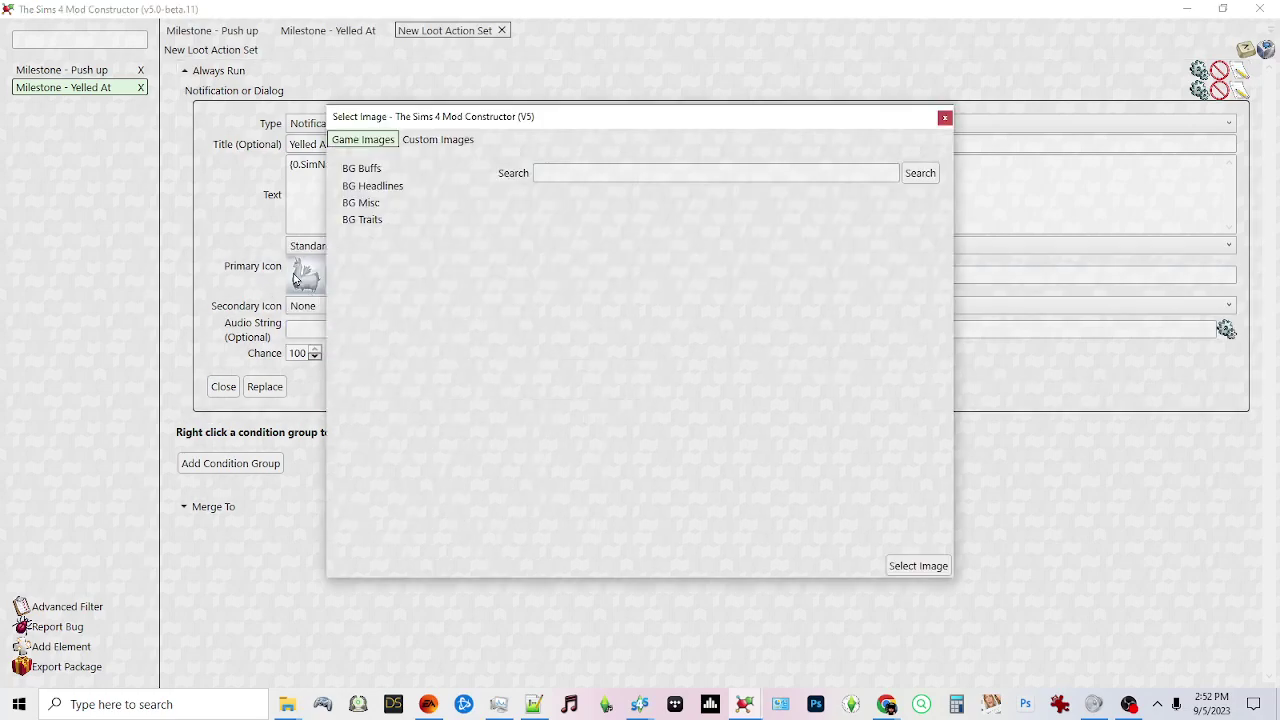
pyautogui.click(944, 118)
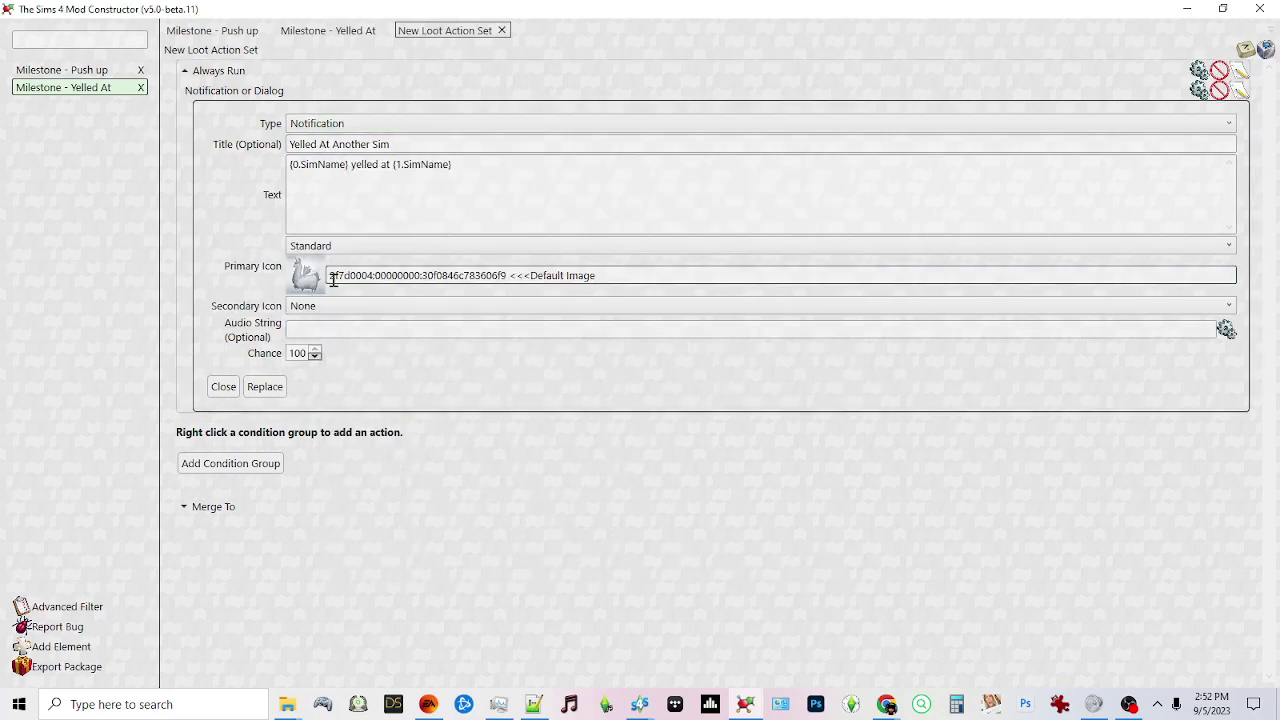
pyautogui.click(330, 246)
pyautogui.click(326, 307)
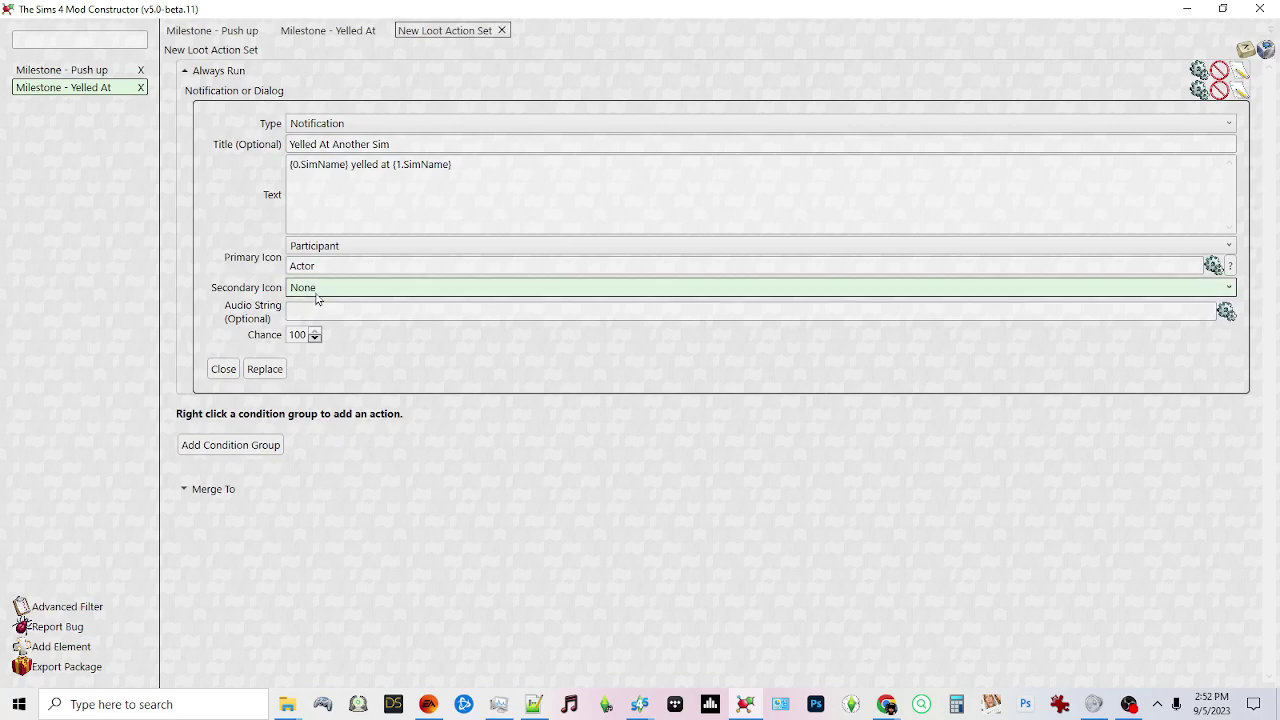
pyautogui.click(318, 289)
pyautogui.click(309, 342)
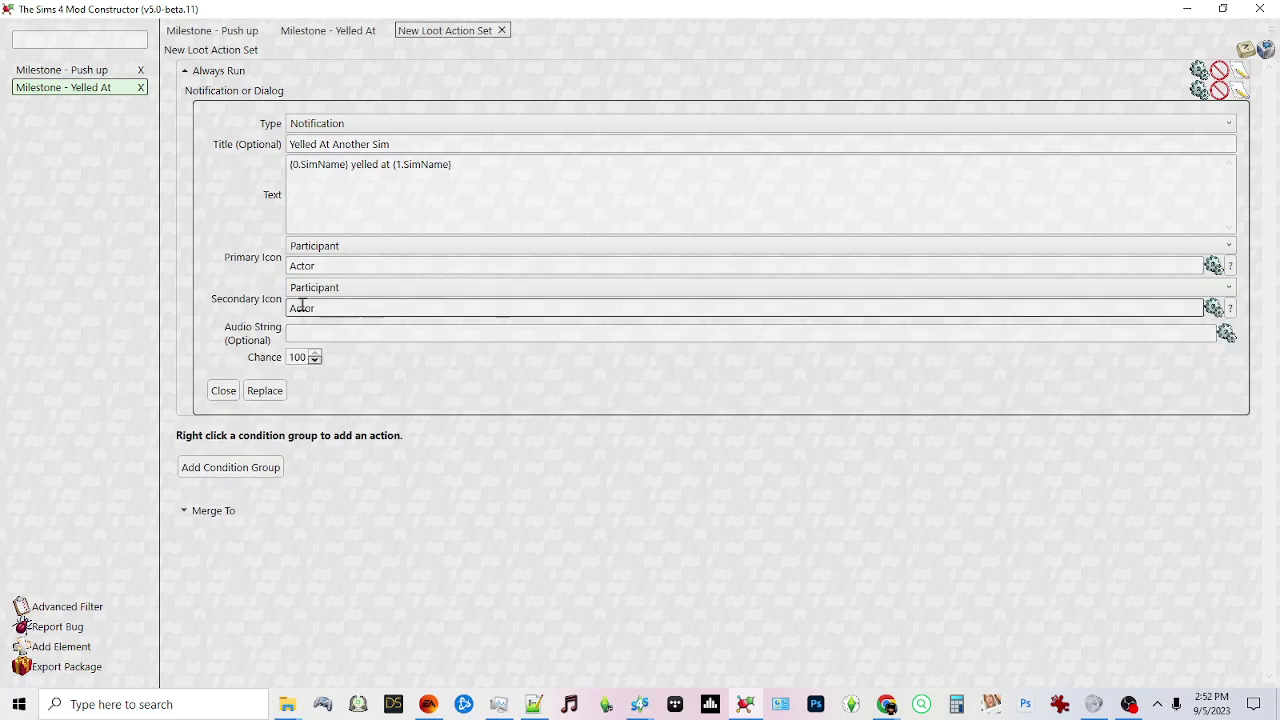
# - Assign the InEP01 sound bumper_ufo_abduction_begin.propx as the notification's audio string
pyautogui.click(1226, 334)
pyautogui.click(390, 265)
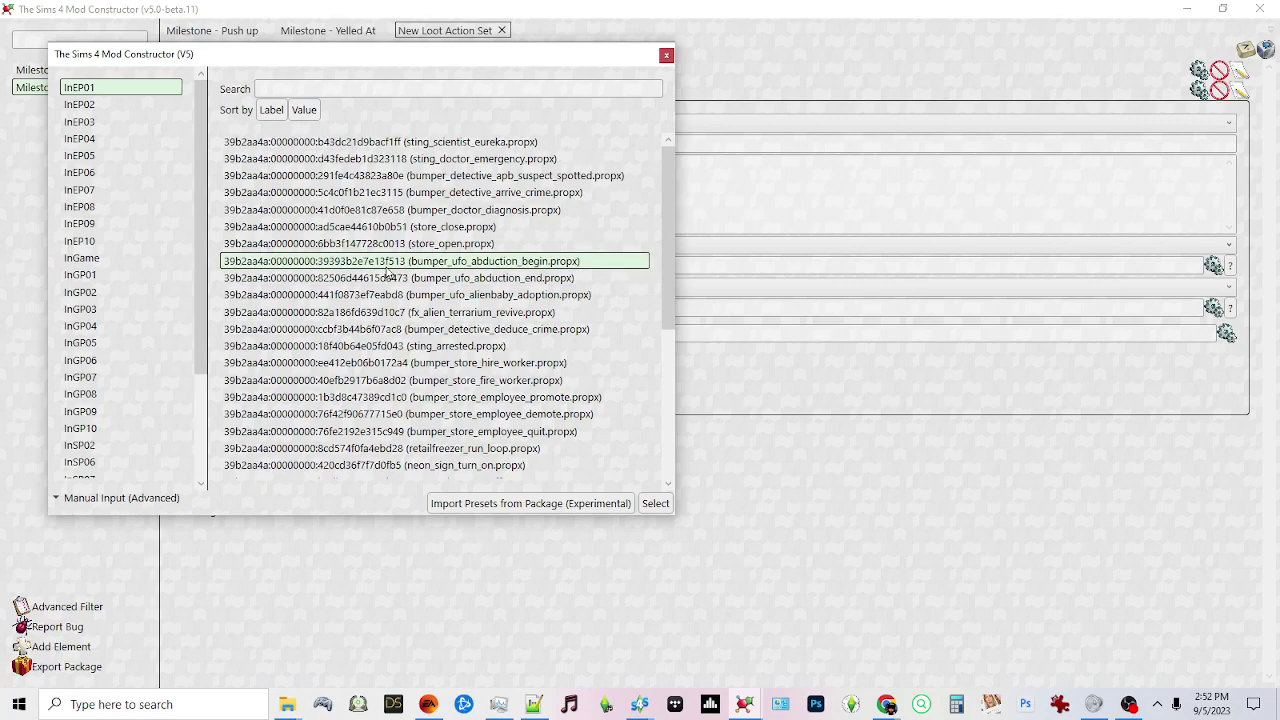
pyautogui.click(655, 503)
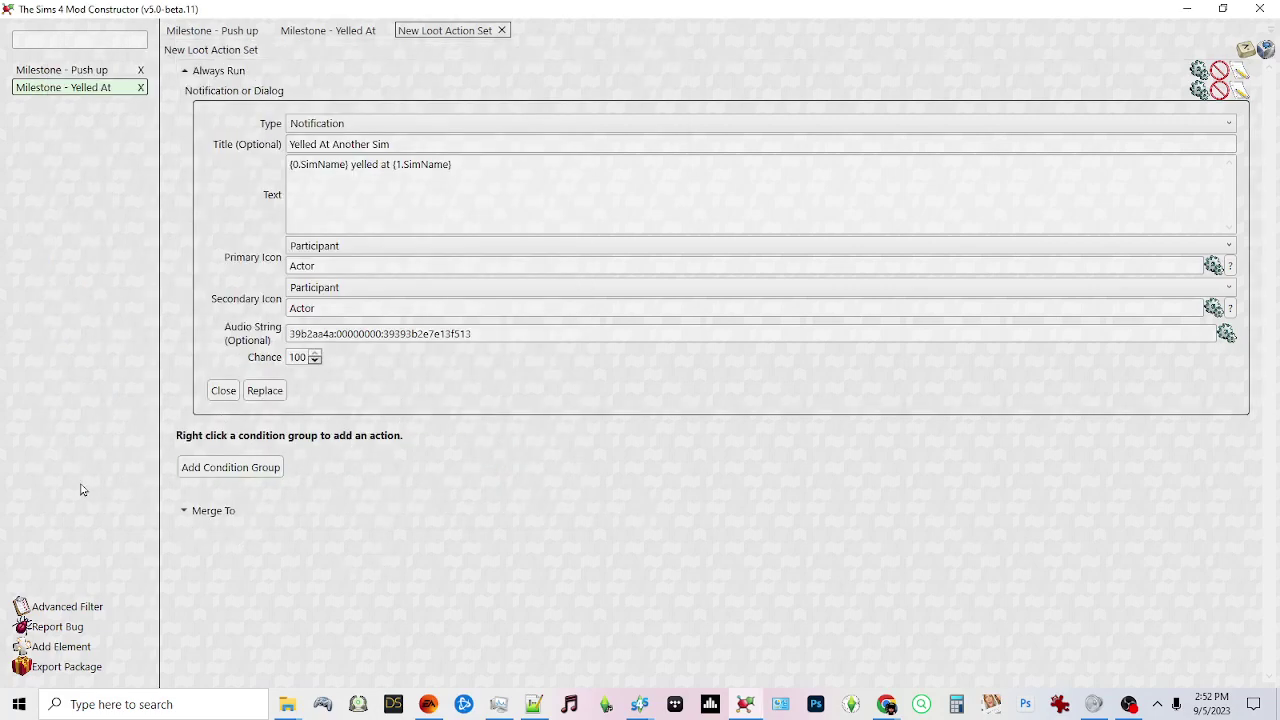
# - Export the mod as simsmodelsimmer_CustomMilestones.package, replacing the existing file
pyautogui.click(94, 674)
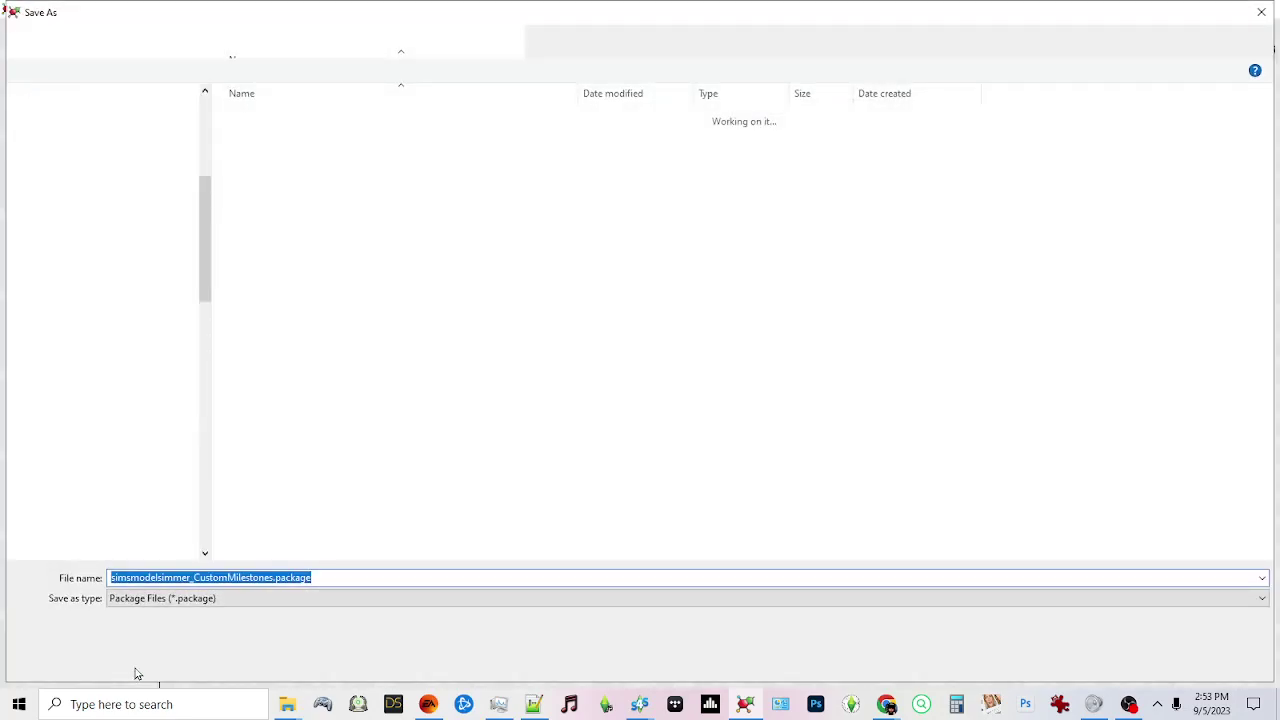
pyautogui.click(1165, 660)
pyautogui.click(703, 419)
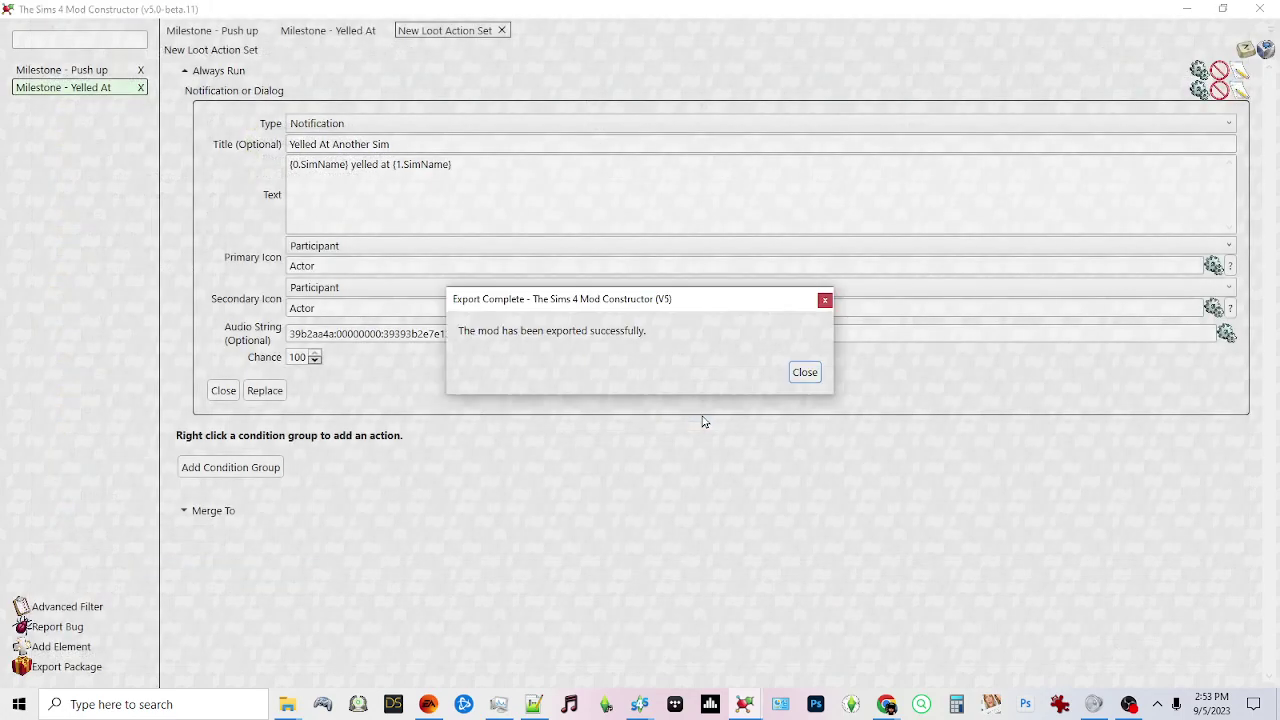
pyautogui.click(805, 374)
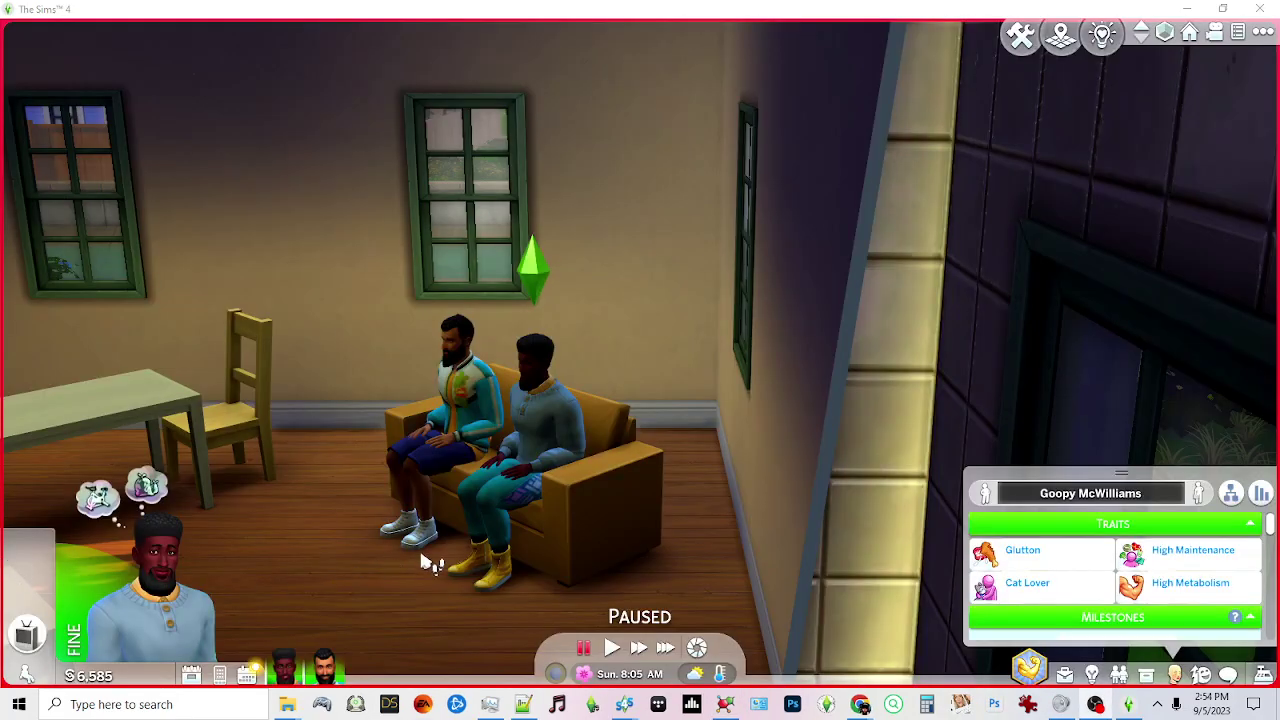
# - In The Sims 4, have the active Sim perform the mean interaction Yell At on the Sim seated beside him
pyautogui.scroll(3, 636, 310)
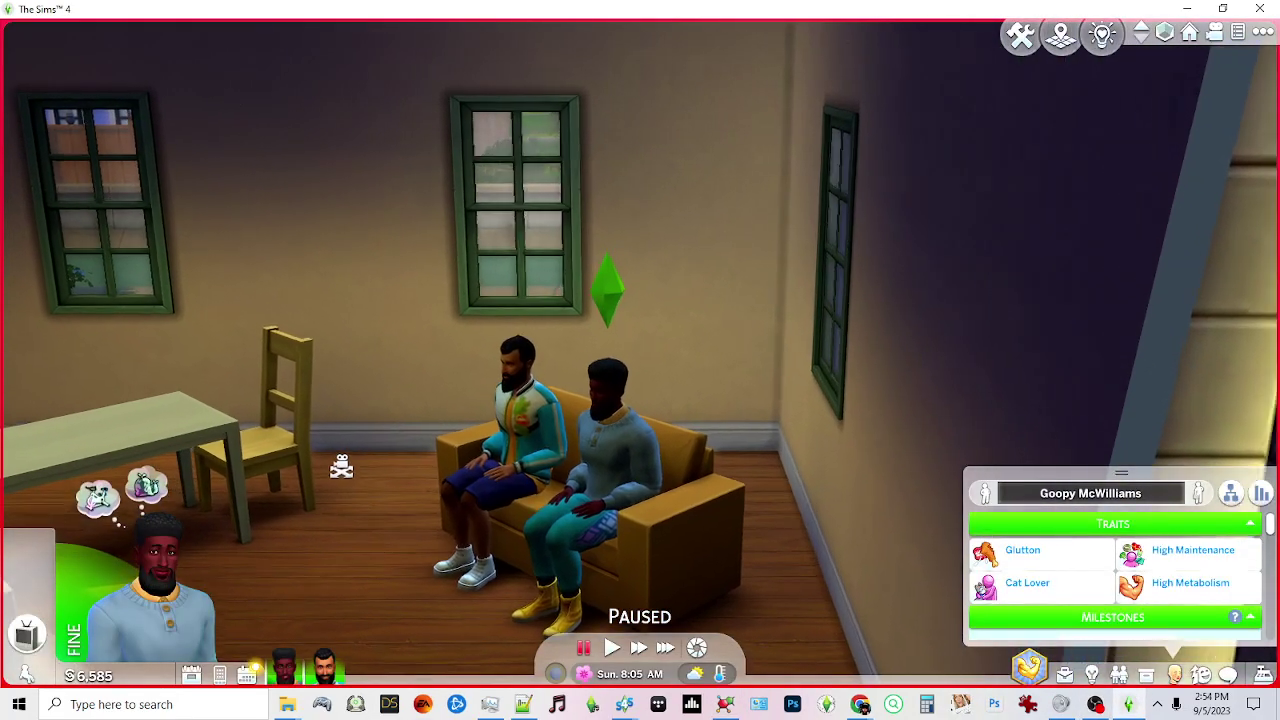
pyautogui.scroll(5, 636, 310)
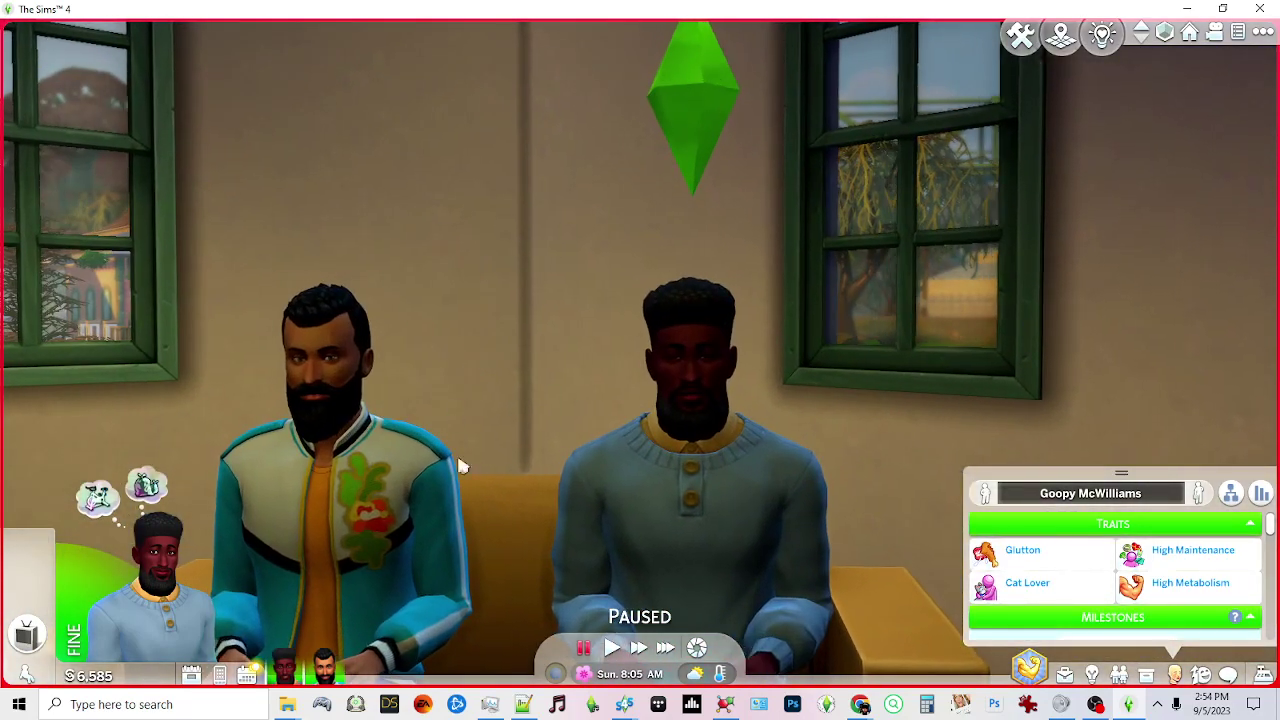
pyautogui.click(340, 480)
pyautogui.click(350, 350)
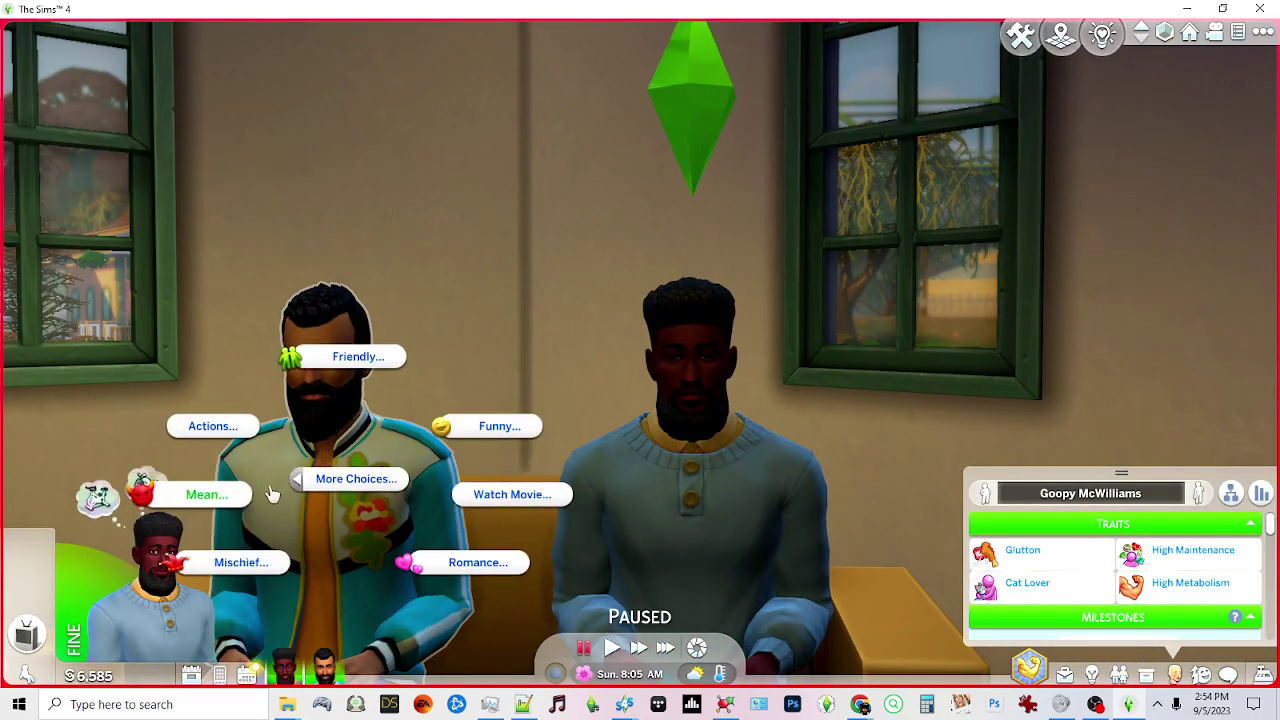
pyautogui.click(215, 495)
pyautogui.click(203, 411)
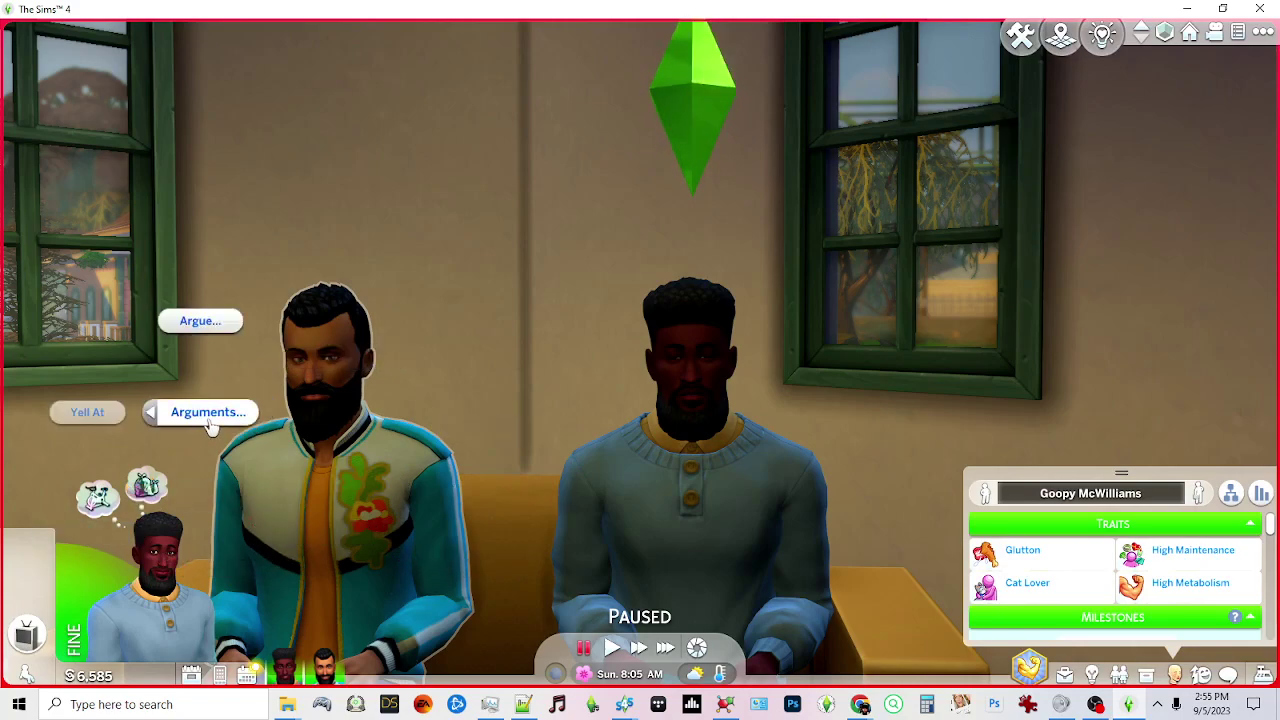
pyautogui.click(110, 423)
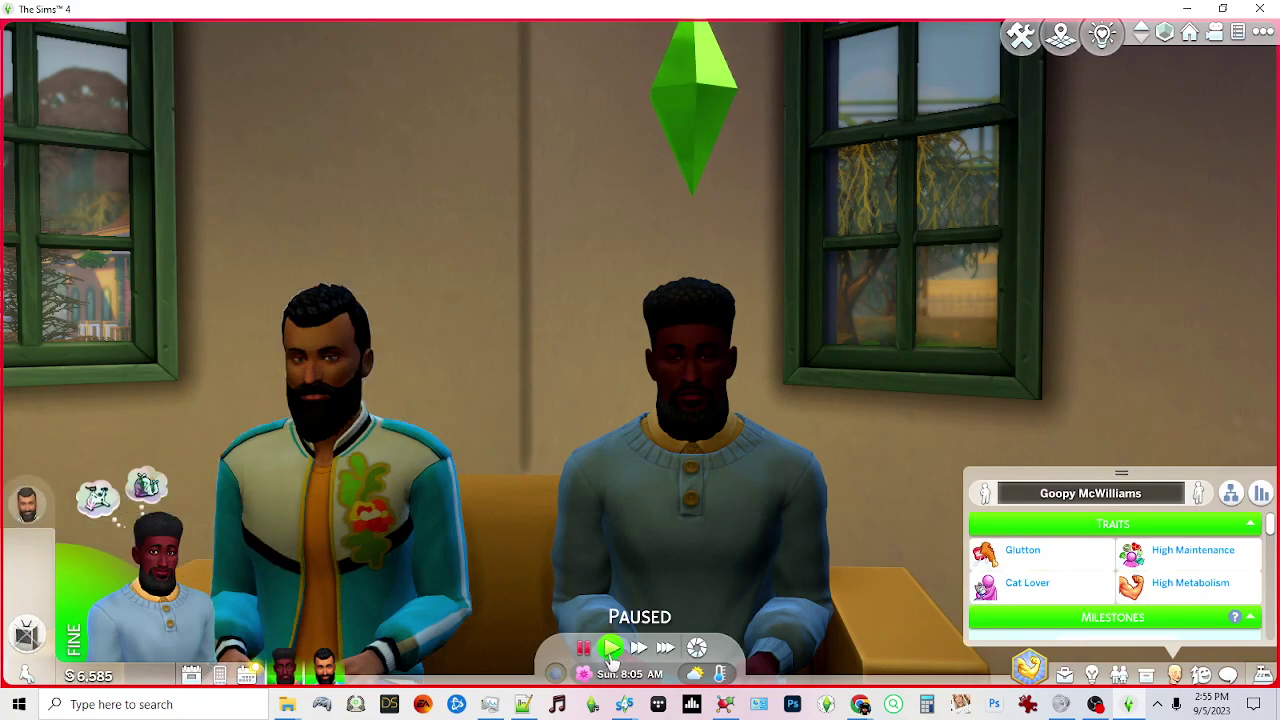
# - Run the game at normal speed and answer Yes to the other Sim disliking arguments
pyautogui.press('1')
pyautogui.scroll(-3, 540, 520)
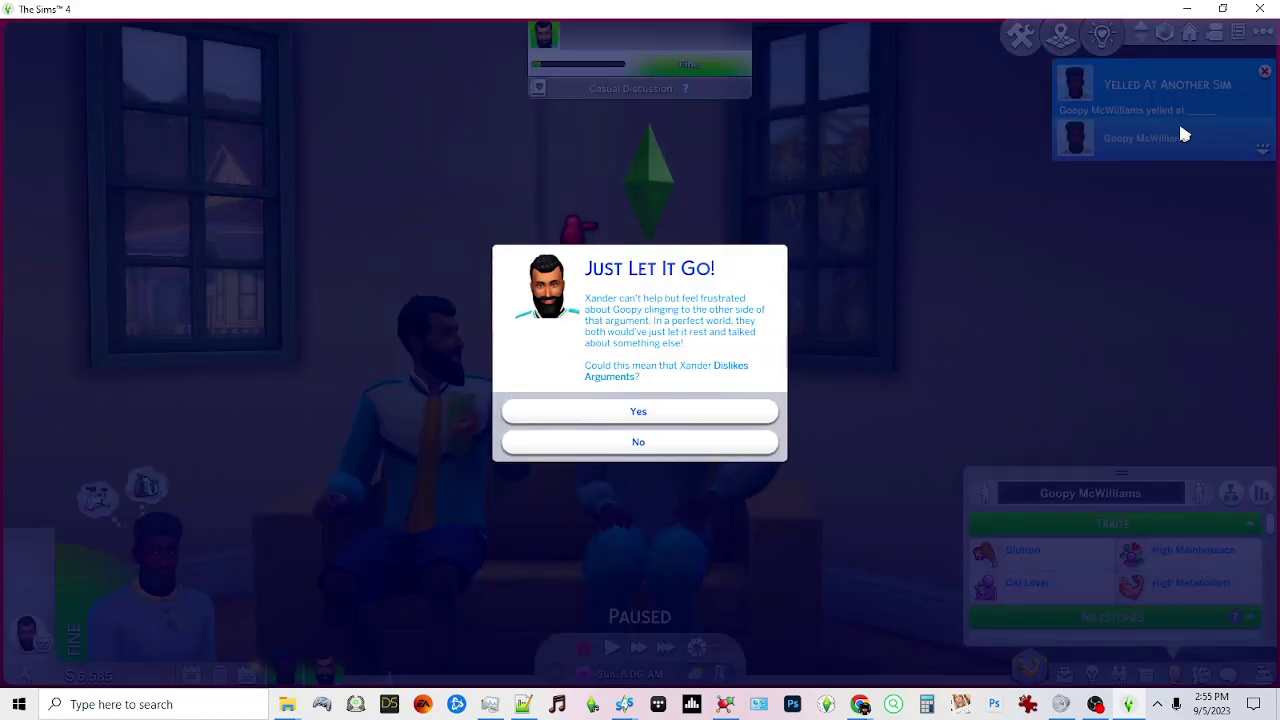
pyautogui.click(723, 414)
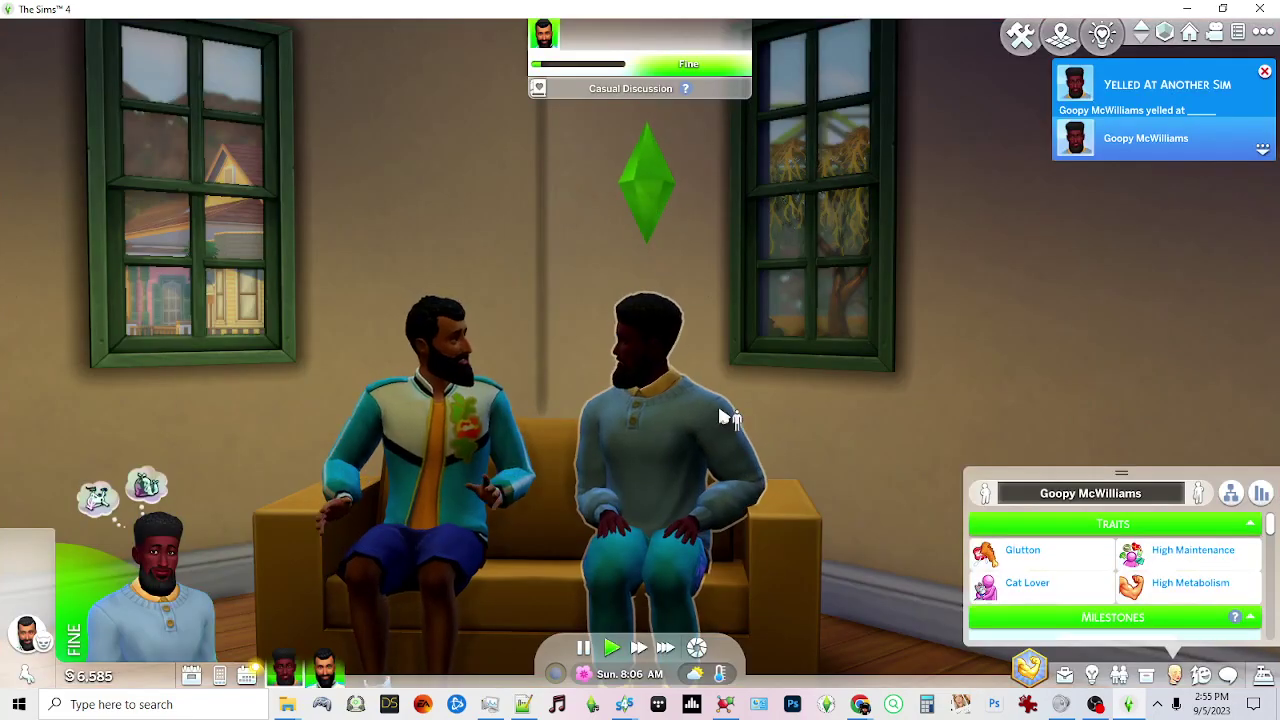
# - Expand the active Sim's info and check the Yelled At Another Sim entry among his Social milestones
pyautogui.click(1122, 473)
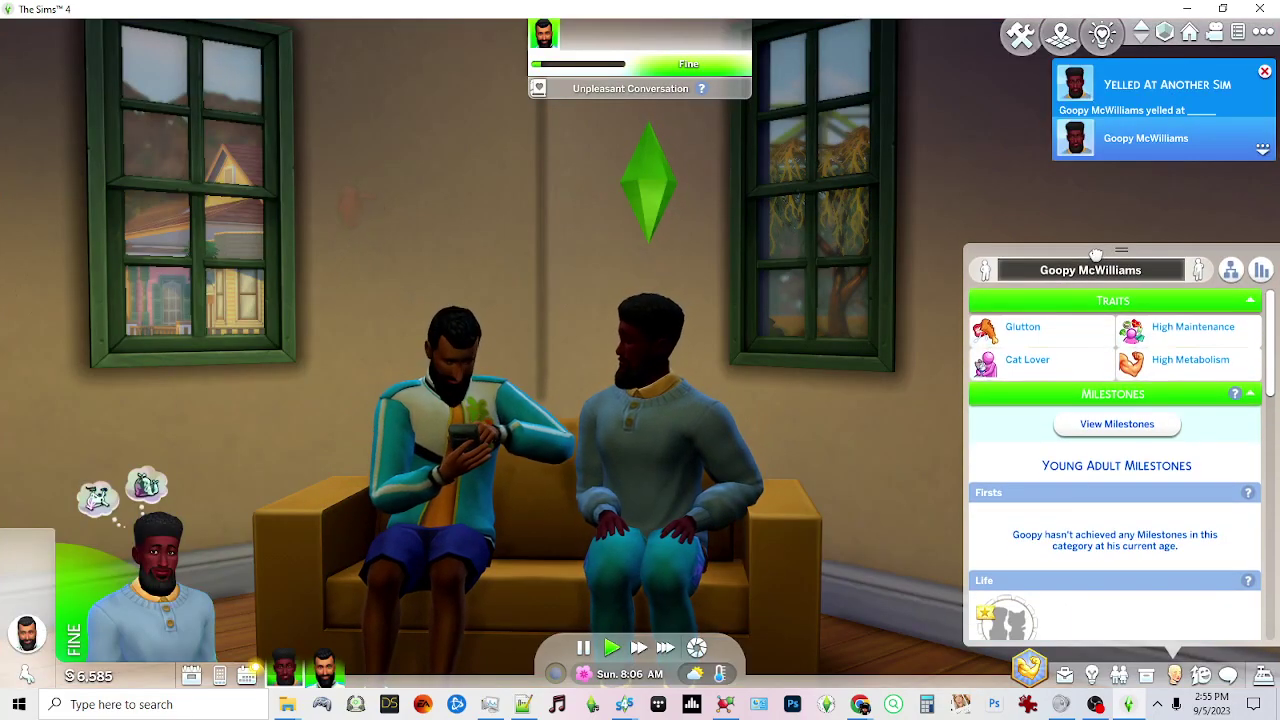
pyautogui.moveTo(1005, 610)
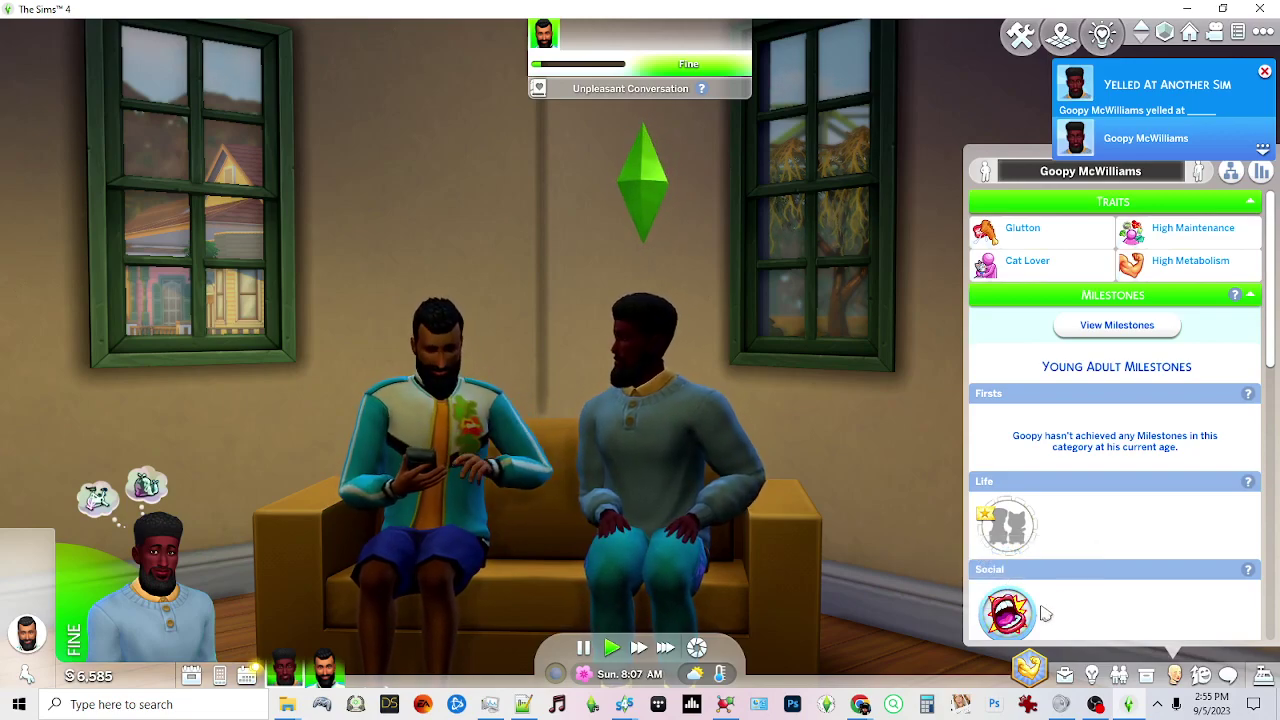
pyautogui.click(1112, 327)
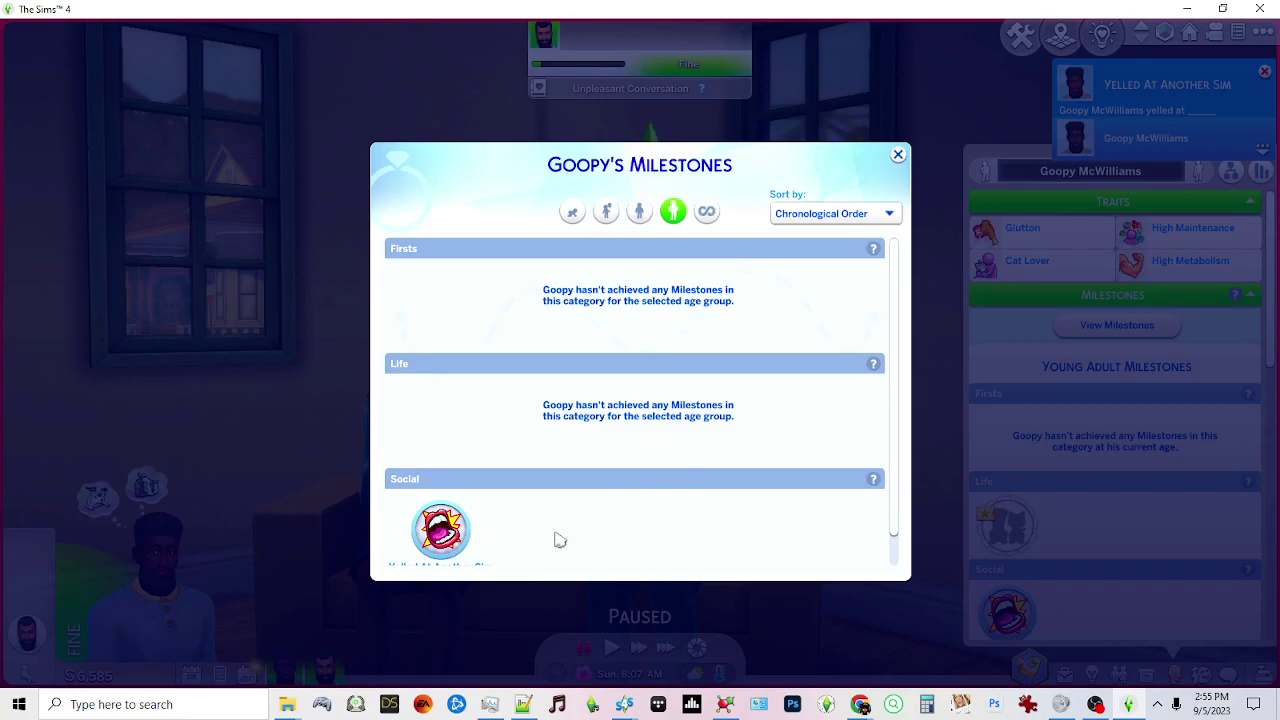
pyautogui.moveTo(462, 540)
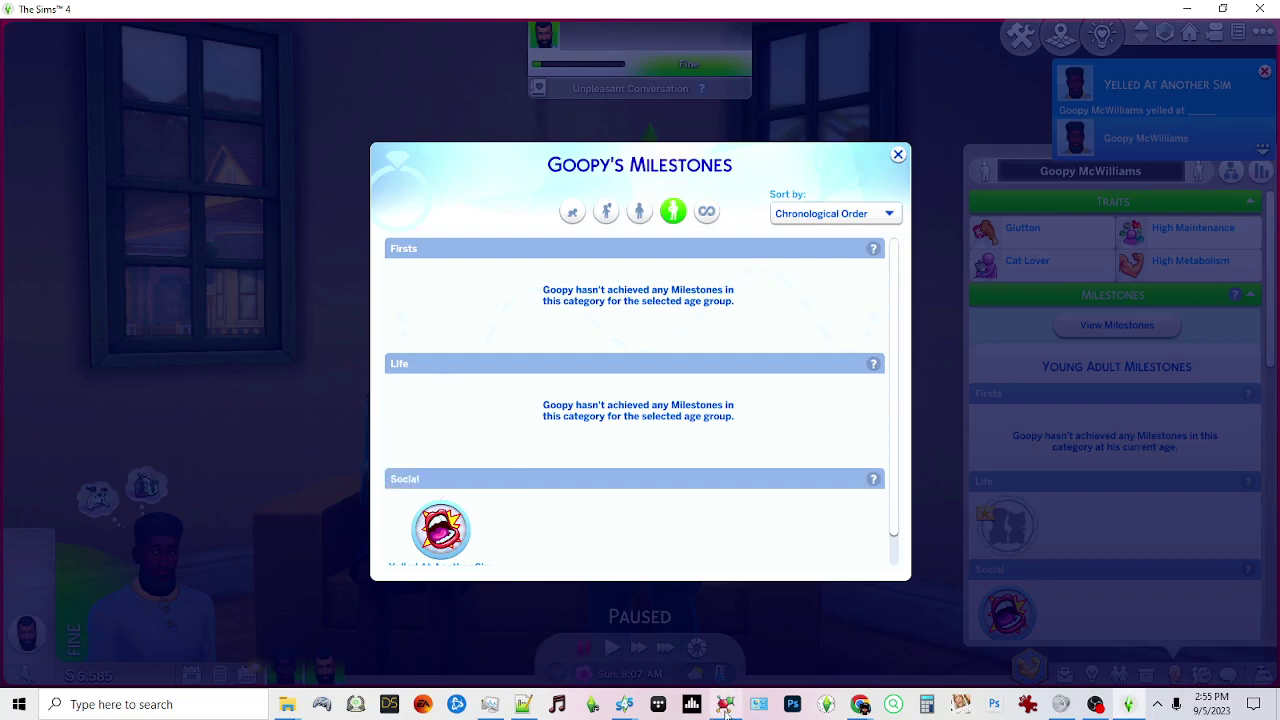
# - Switch to The Sims 4 Mod Constructor, review the Yelled At goal's target settings and target conditions, and open the New Loot Action Set
pyautogui.moveTo(725, 704)
pyautogui.click(640, 620)
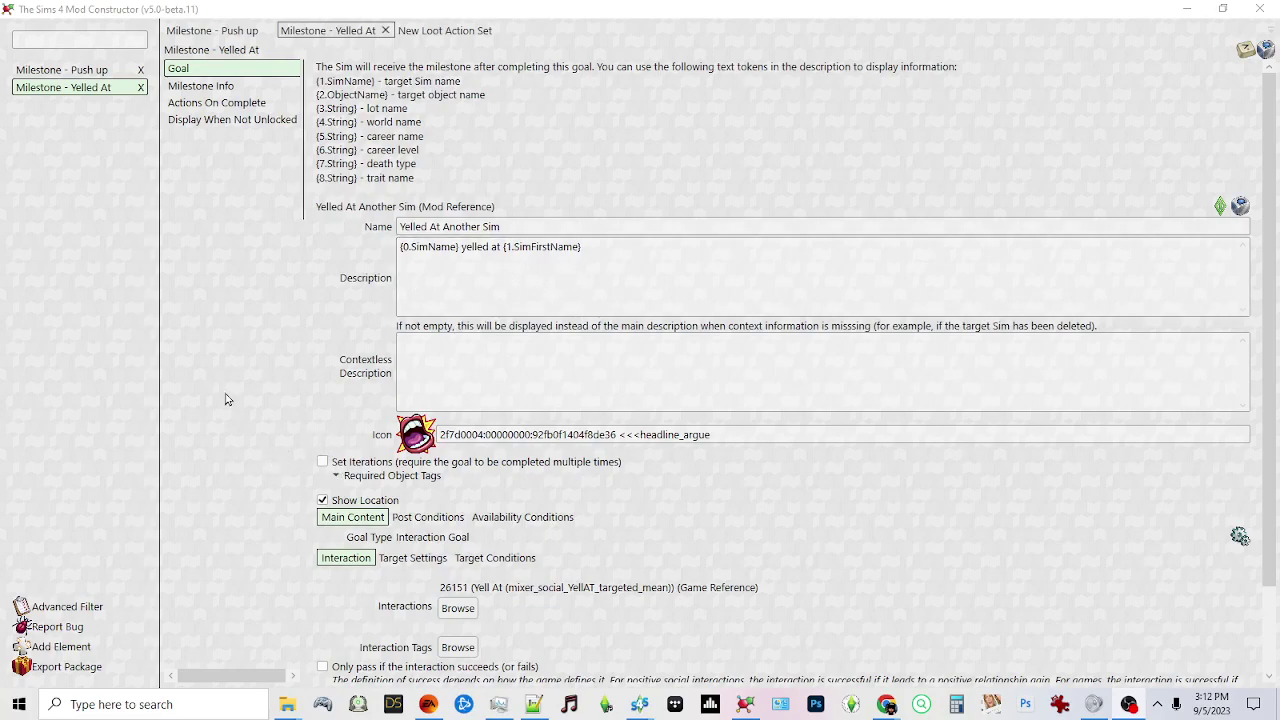
pyautogui.click(410, 558)
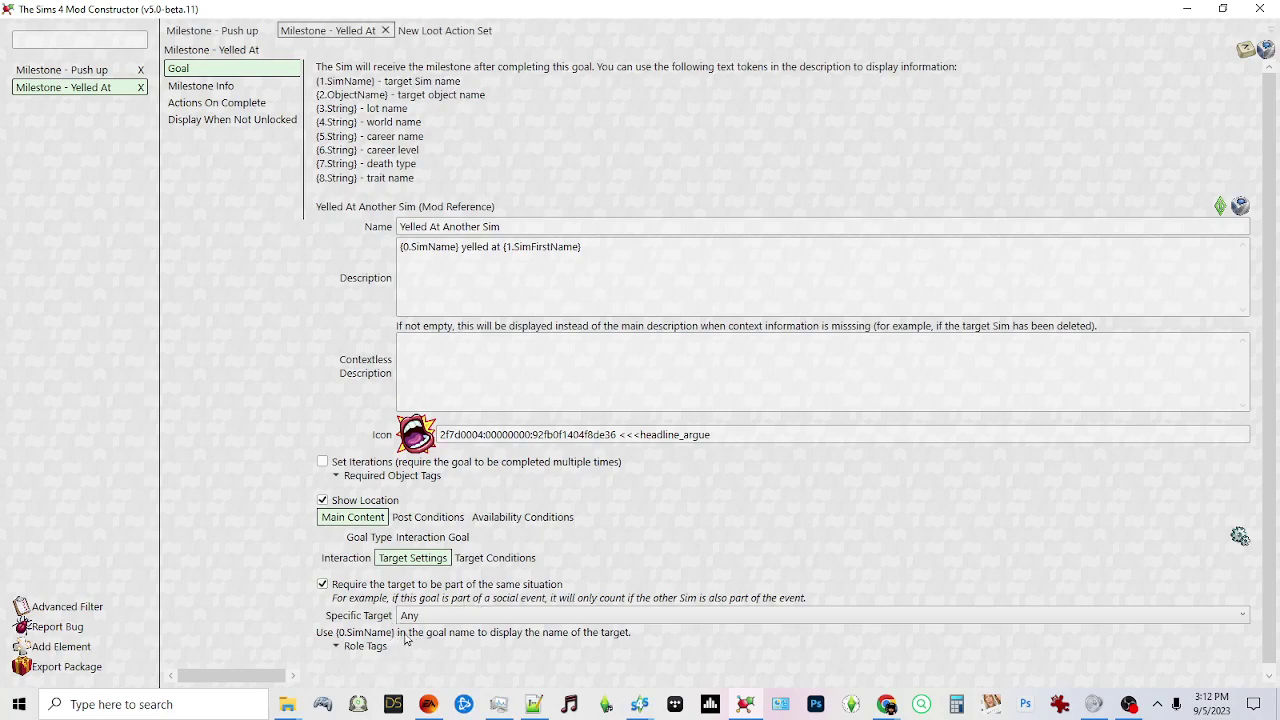
pyautogui.click(500, 559)
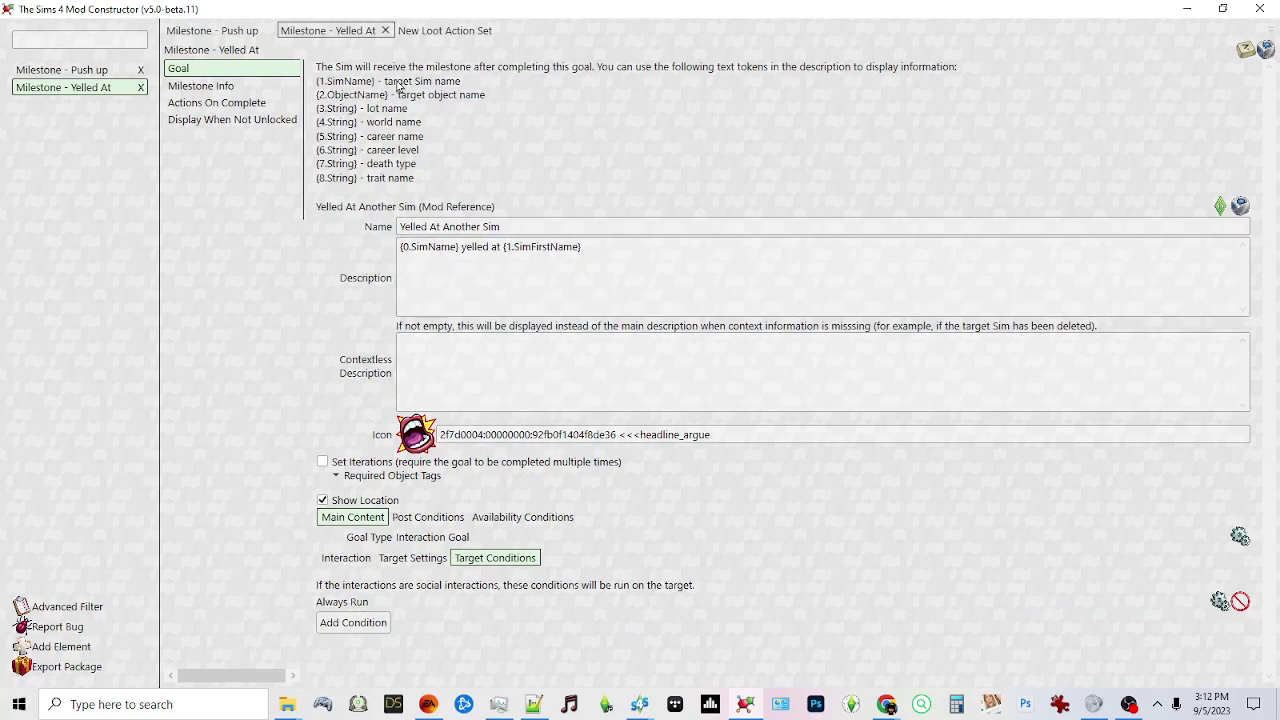
pyautogui.click(444, 30)
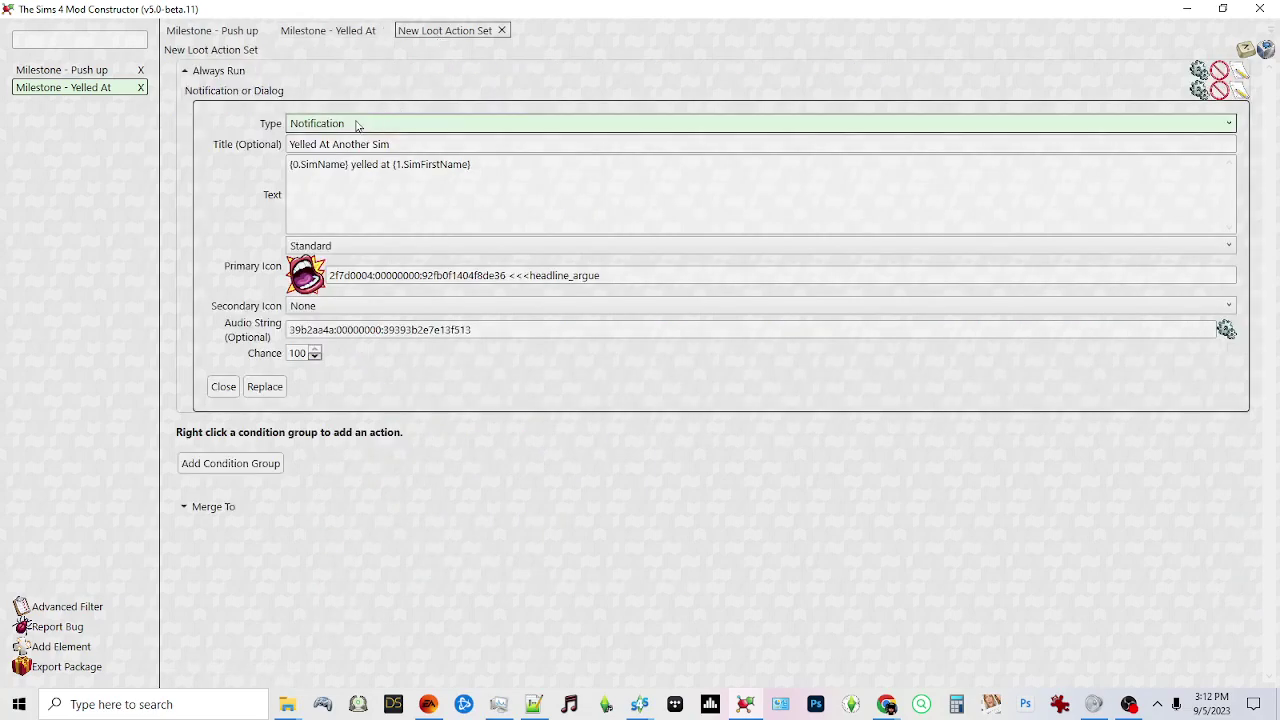
# - Try Participant and Standard as the secondary icon type of the yelling notification
pyautogui.click(315, 309)
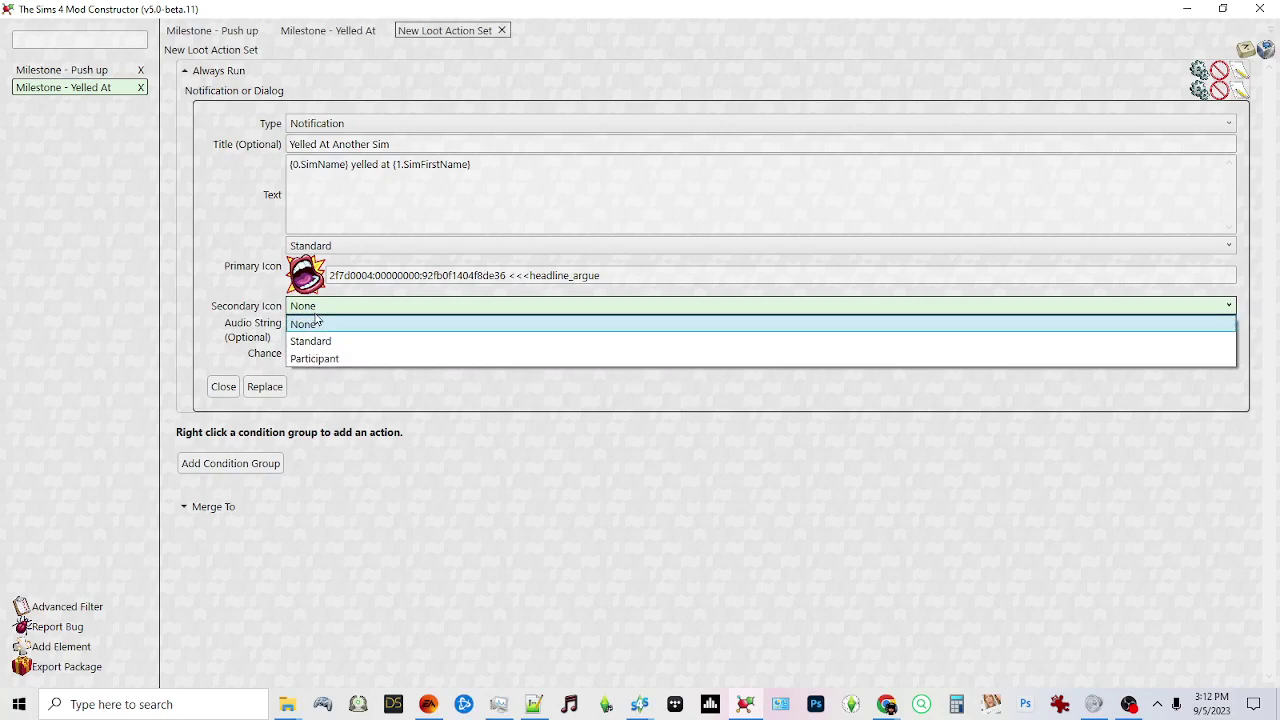
pyautogui.click(311, 359)
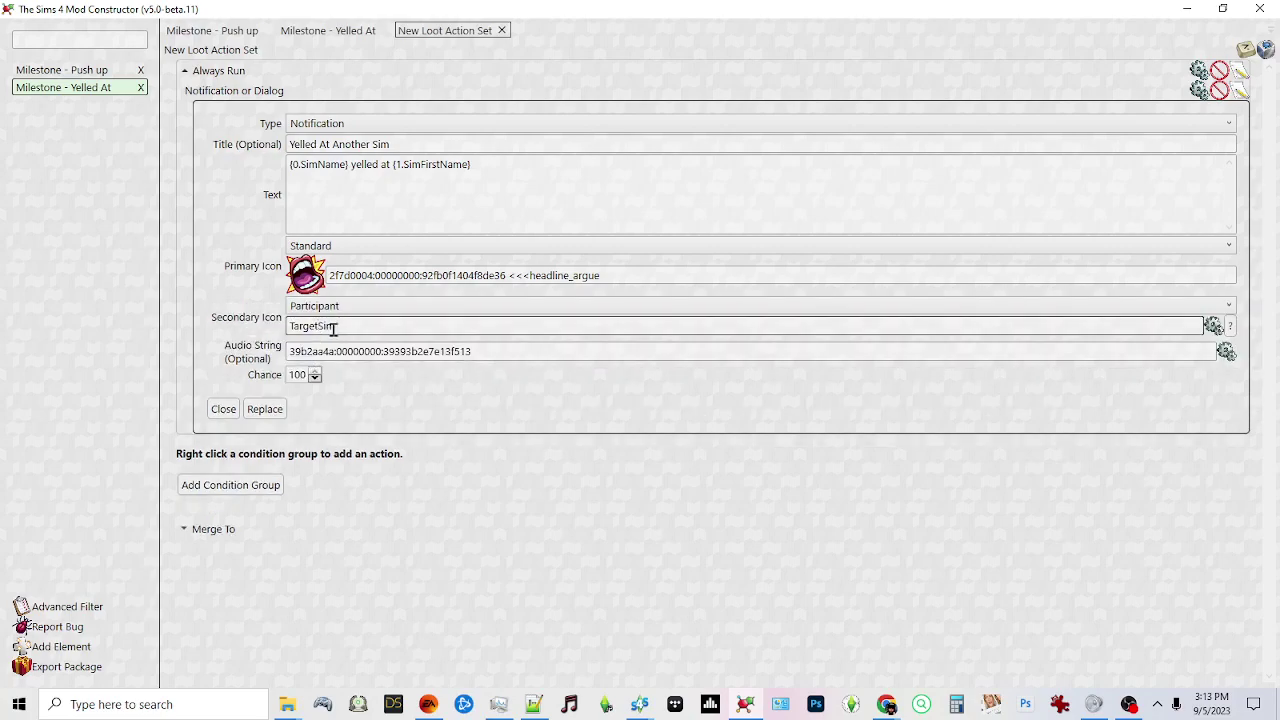
pyautogui.click(376, 306)
pyautogui.click(320, 340)
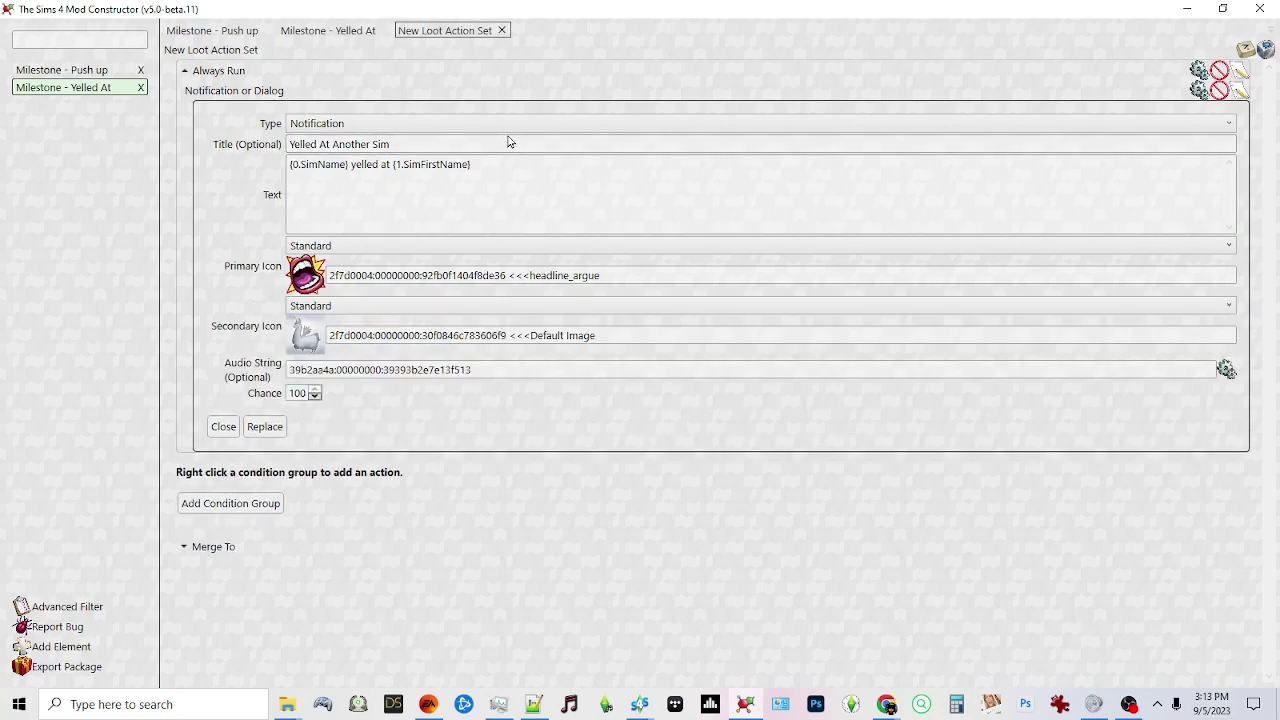
# - Reword the notification text to "{0.SimName} yelled at a sim" and set its secondary icon to None
pyautogui.moveTo(471, 164); pyautogui.dragTo(394, 168)
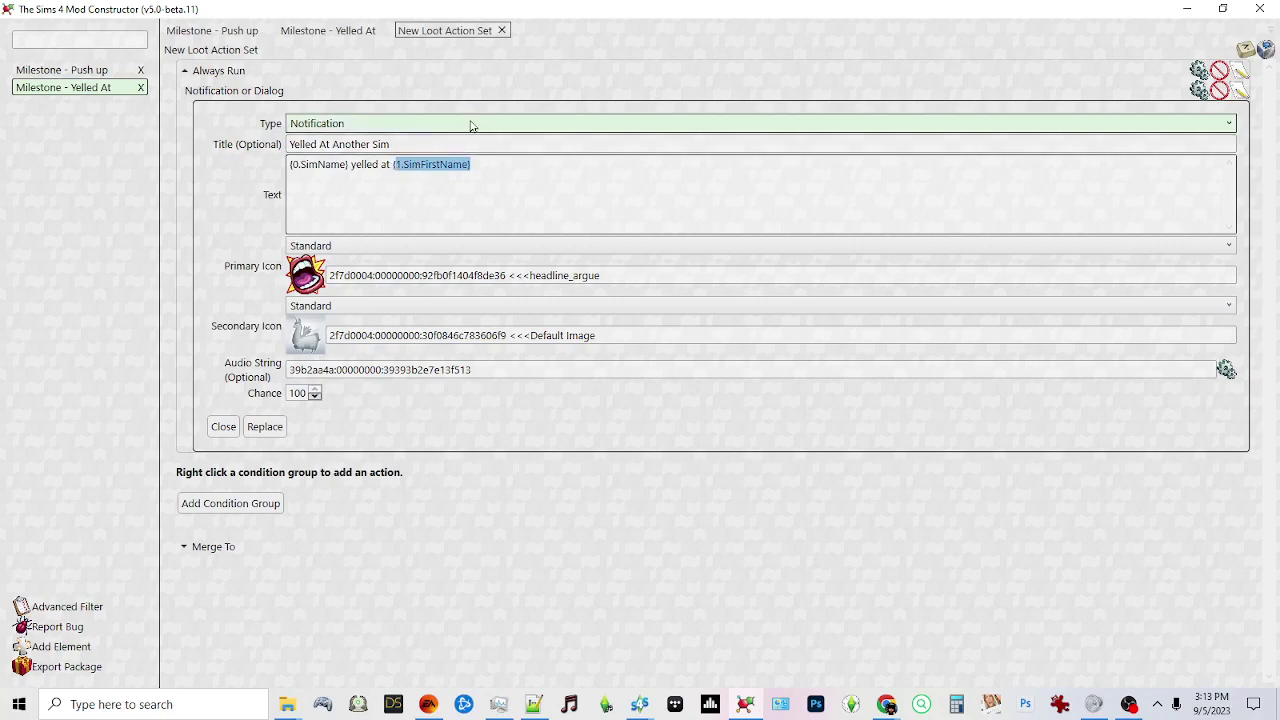
pyautogui.press('BackSpace')
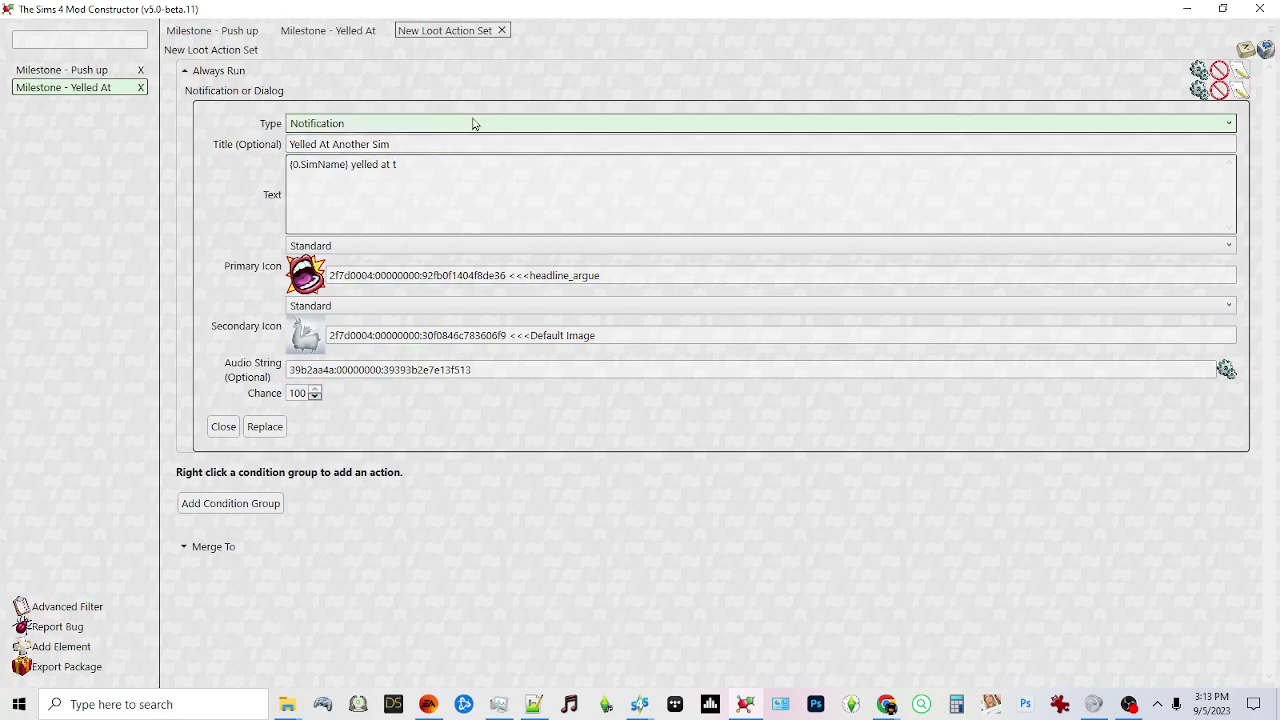
pyautogui.click(312, 306)
pyautogui.click(314, 324)
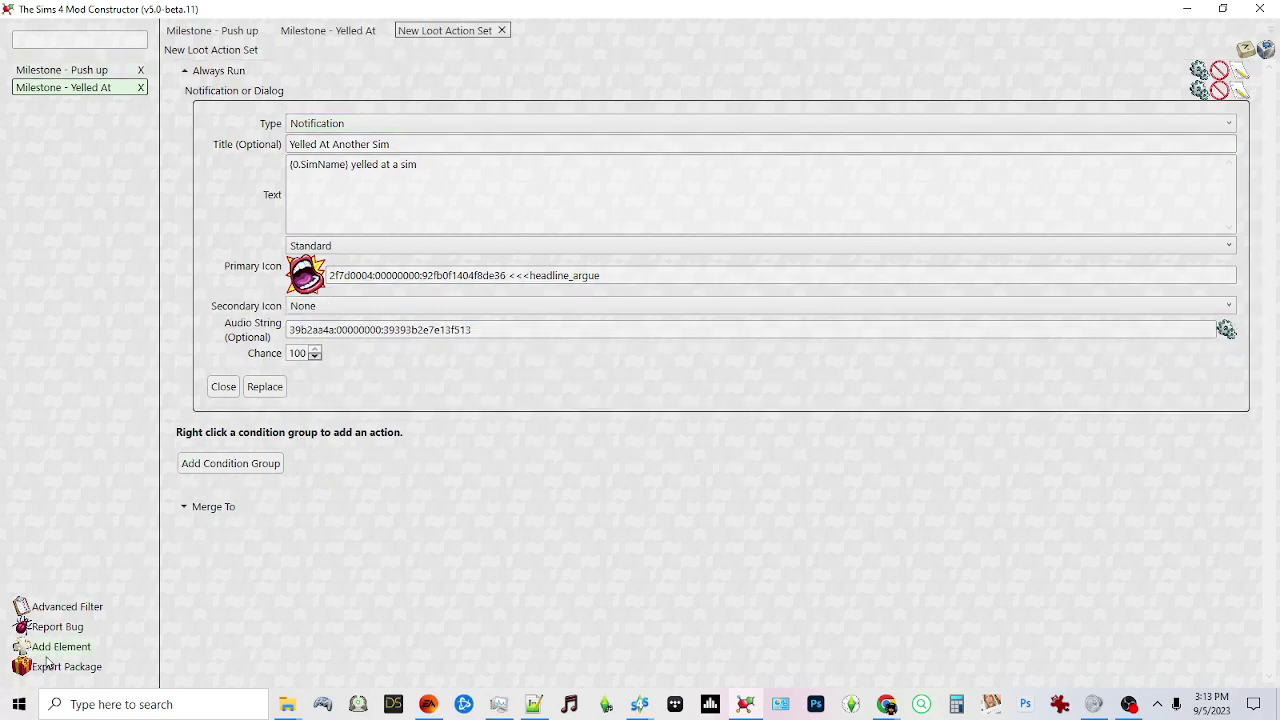
# - Export the mod over the existing simsmodelsimmer_CustomMilestones.package in the Mods folder
pyautogui.click(50, 667)
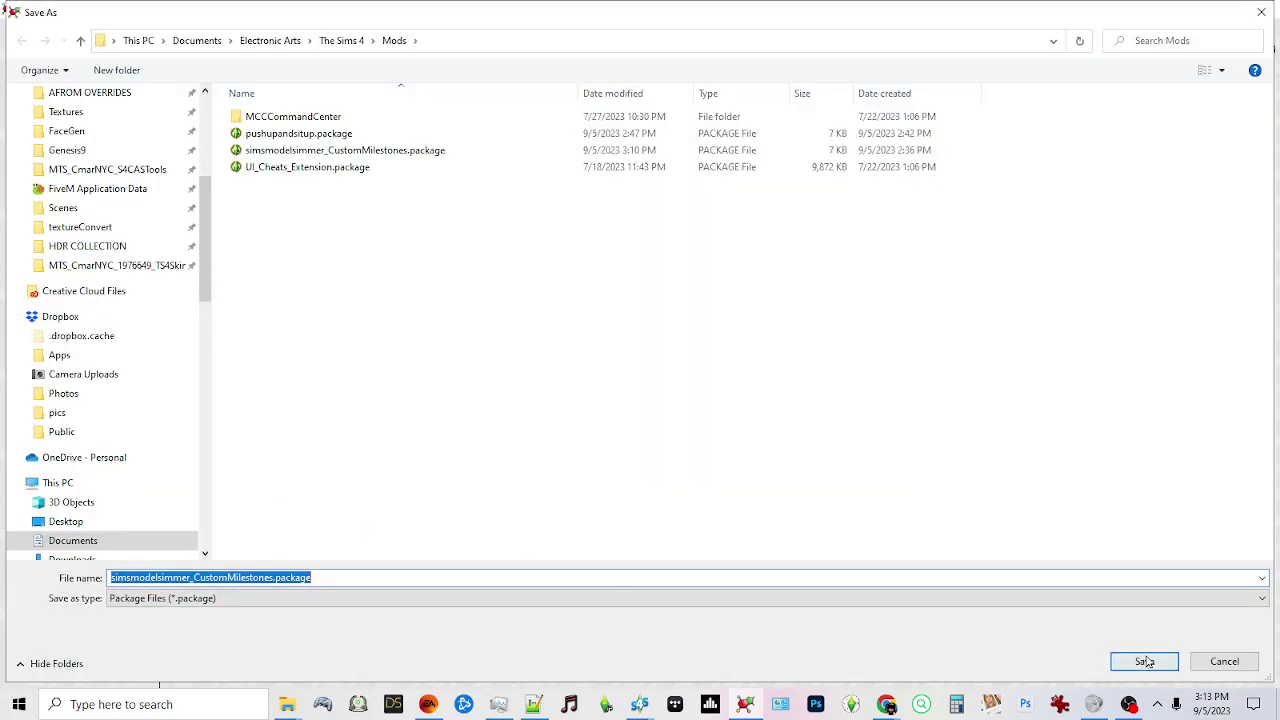
pyautogui.click(1144, 661)
pyautogui.click(687, 416)
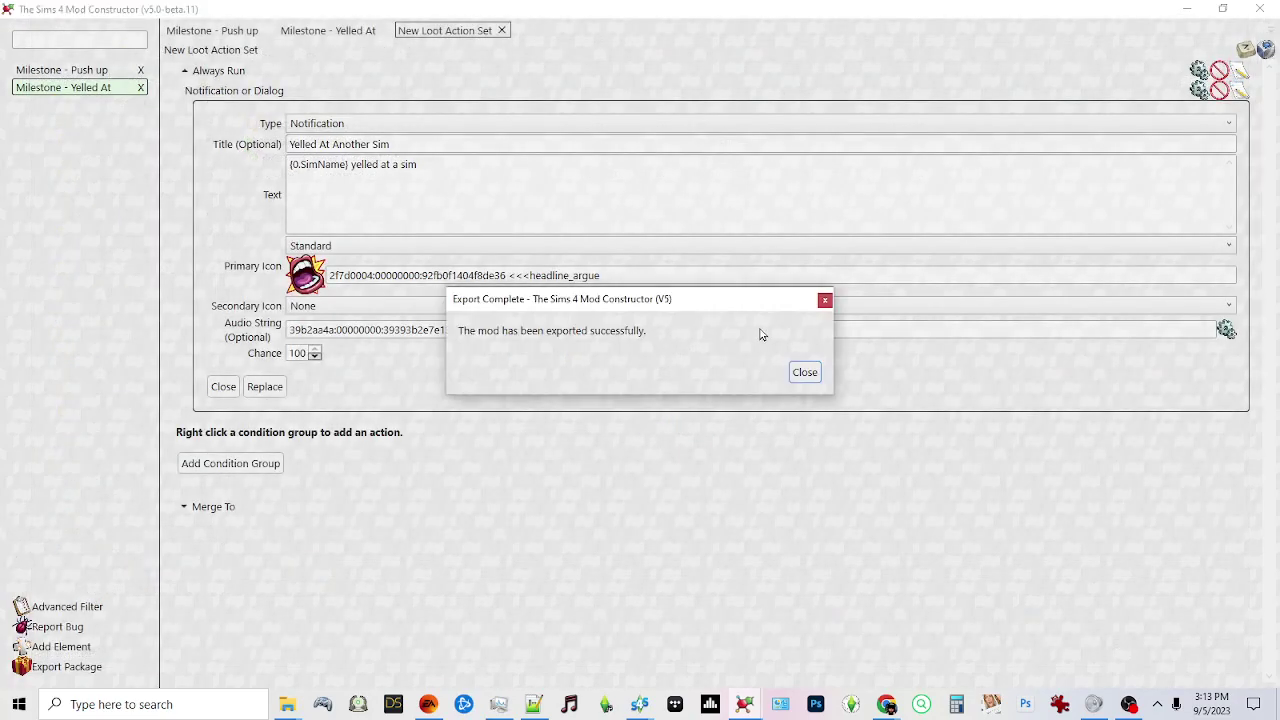
pyautogui.click(803, 373)
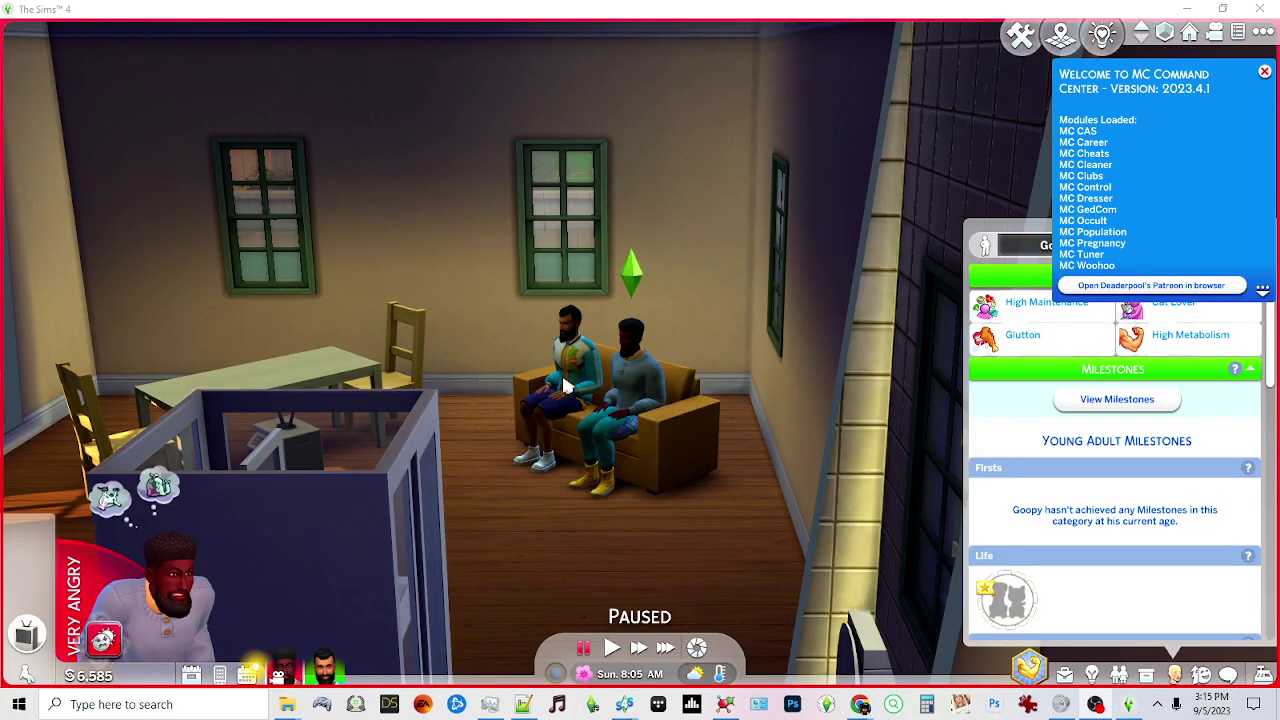
# - In The Sims 4, queue the mean Yell At interaction from the active Sim toward the Sim seated beside him
pyautogui.click(565, 365)
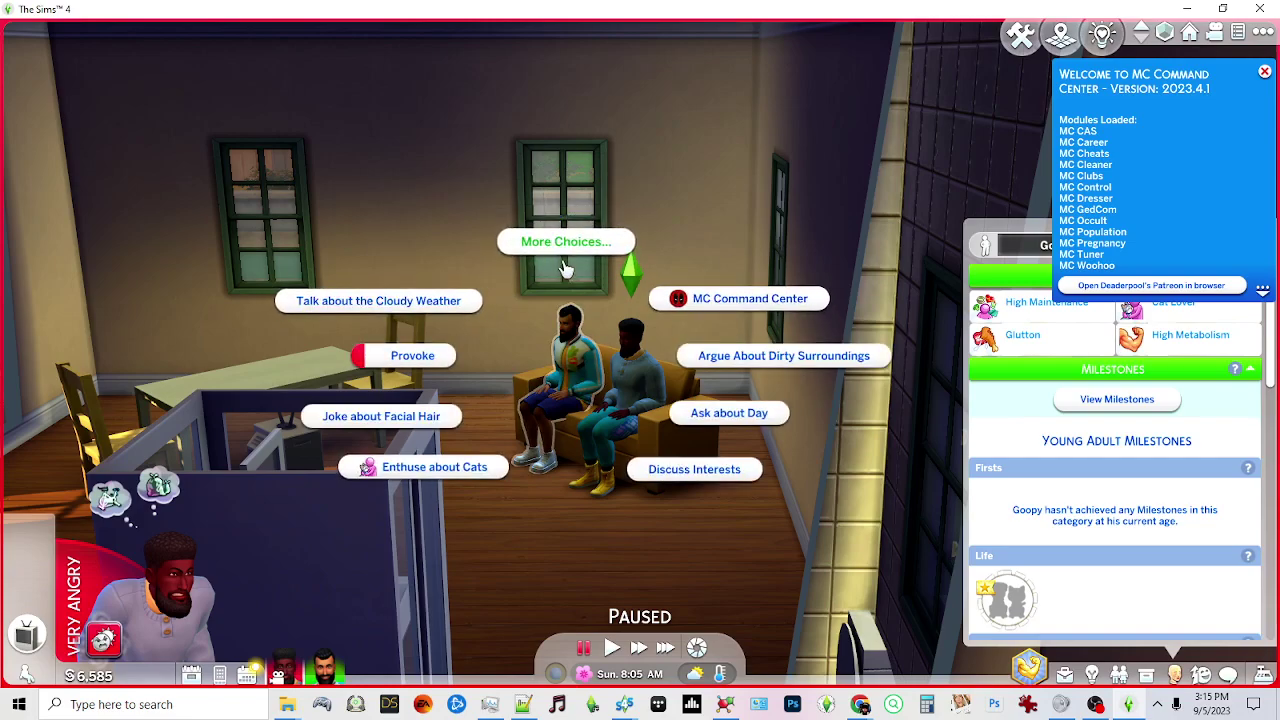
pyautogui.click(566, 242)
pyautogui.click(422, 392)
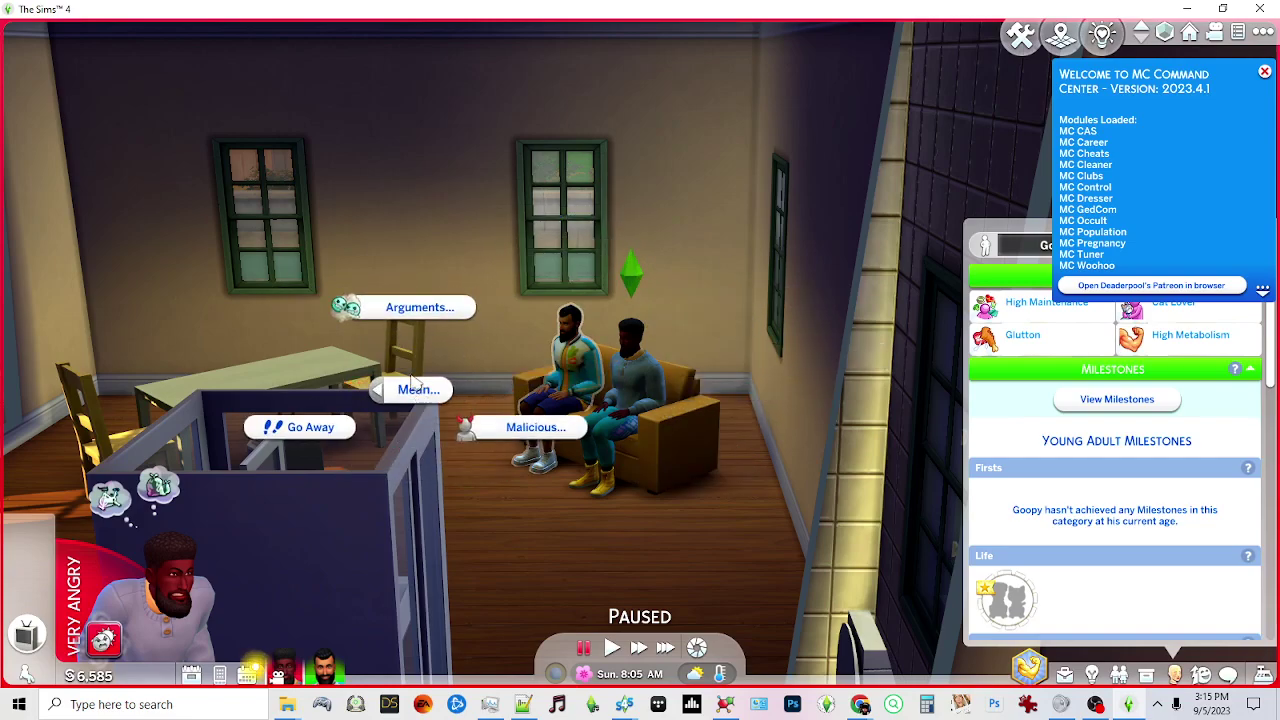
pyautogui.click(405, 305)
pyautogui.click(297, 292)
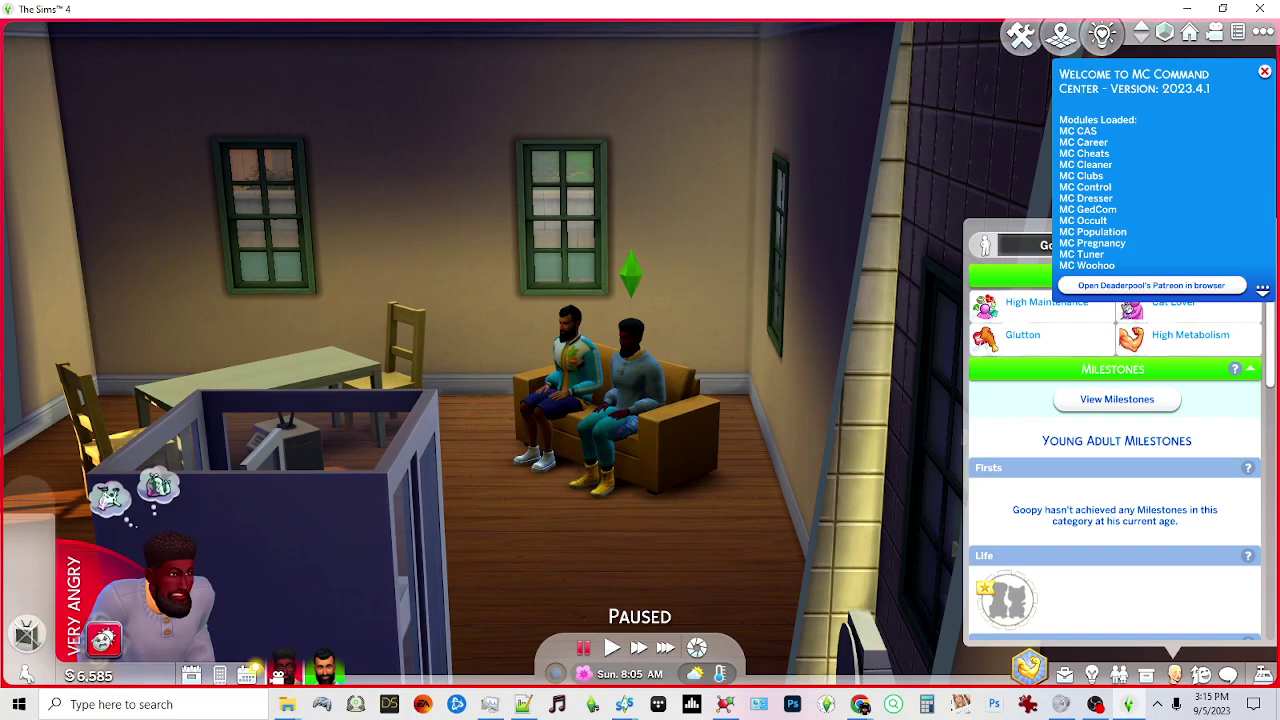
# - Unpause the game, speed up time, and answer No to the other Sim disliking arguments
pyautogui.click(615, 655)
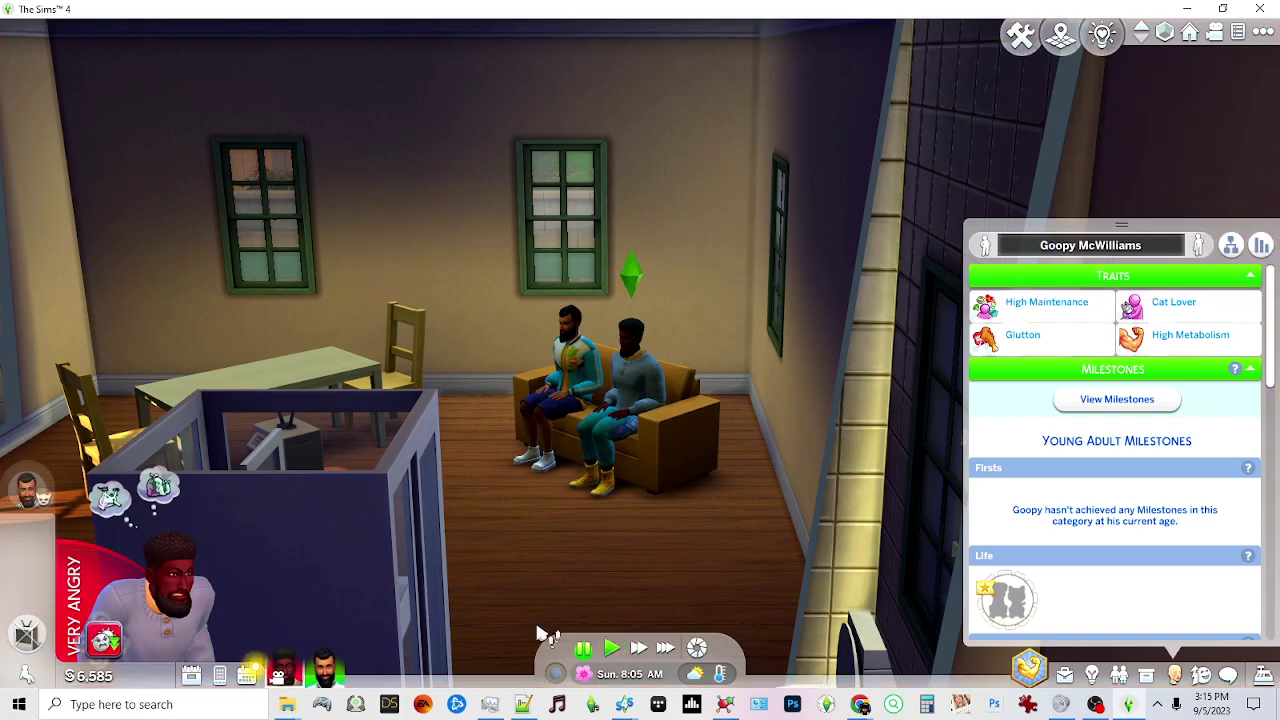
pyautogui.scroll(2, 470, 503)
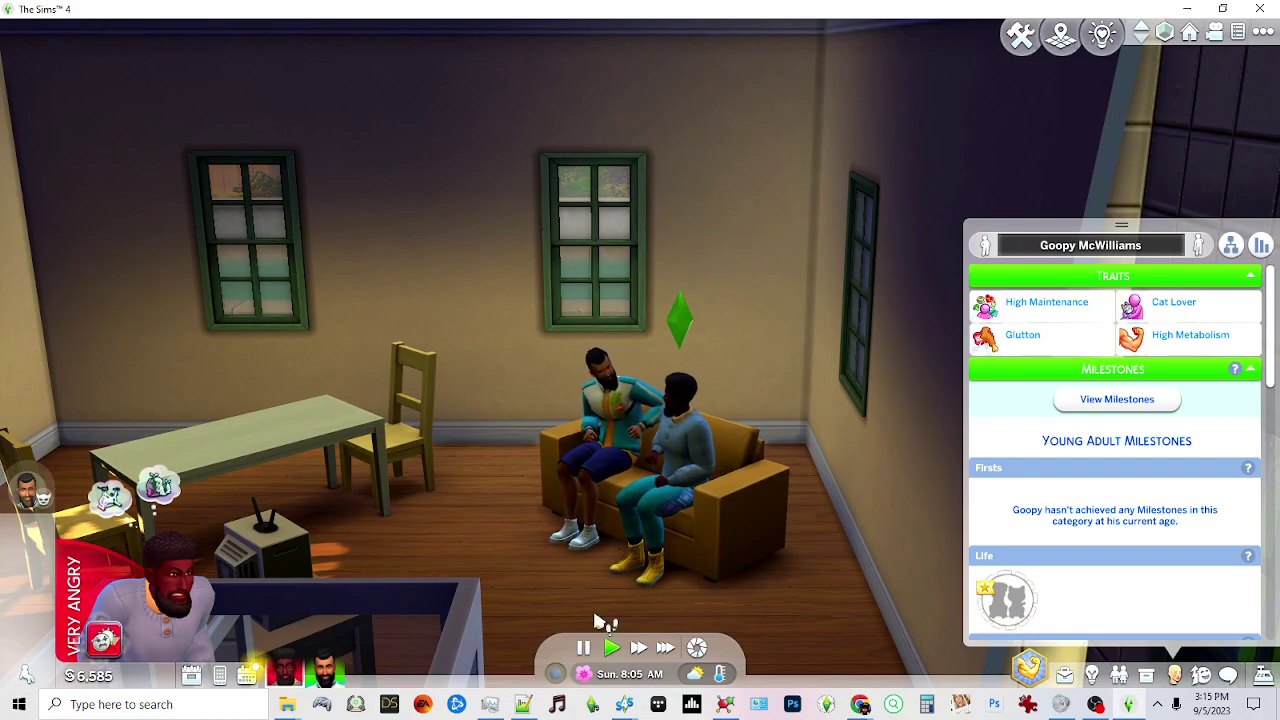
pyautogui.click(636, 650)
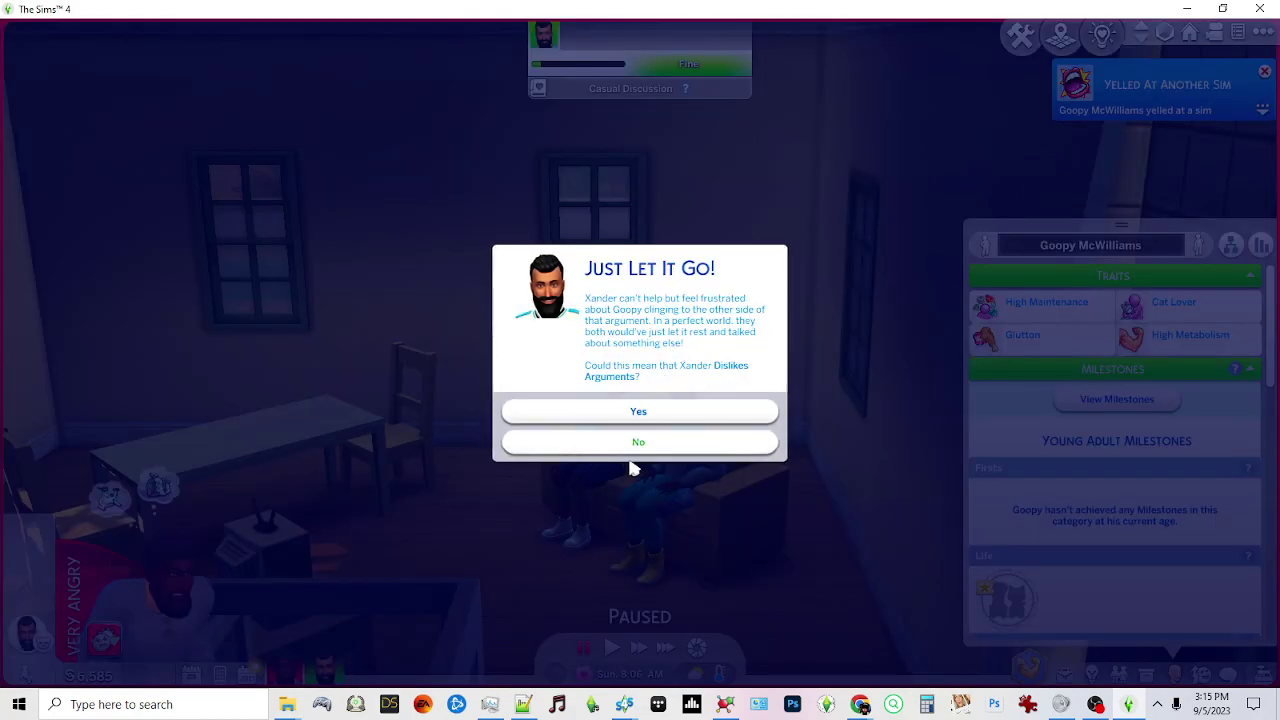
pyautogui.click(634, 447)
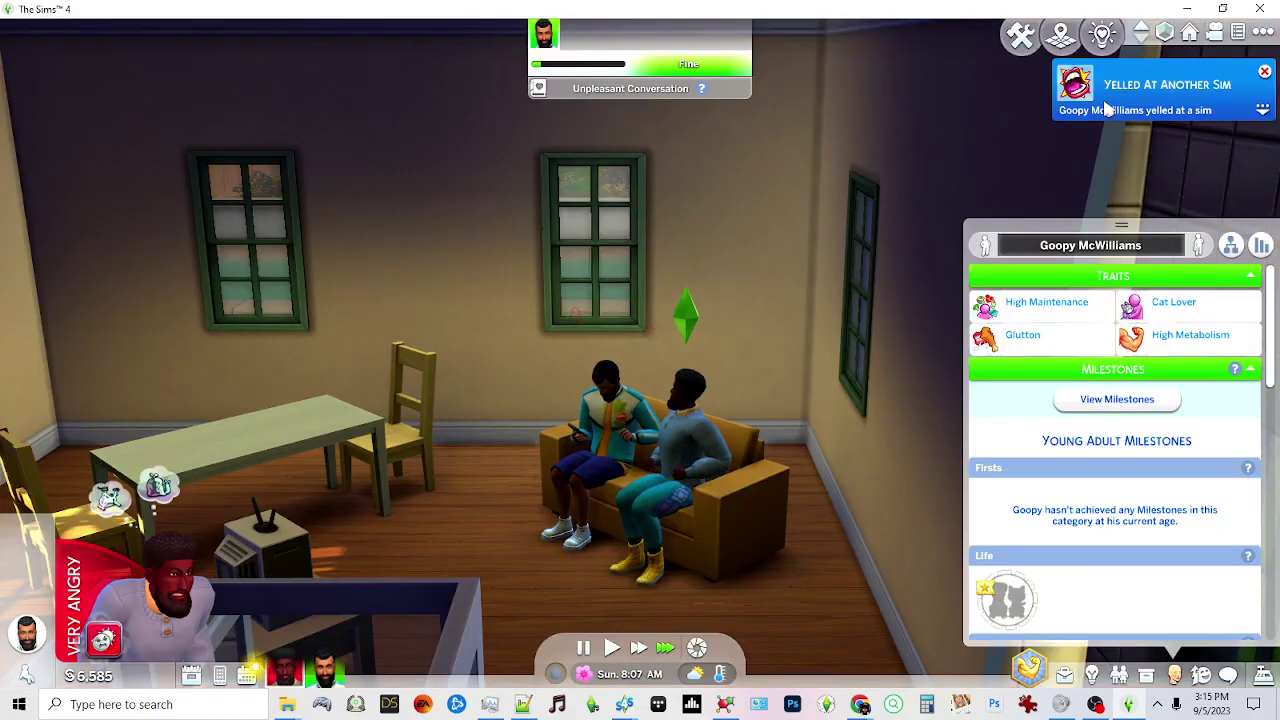
# - Check the active Sim's Social milestones and view the Yelled At Another Sim details in his full milestones list
pyautogui.scroll(-5, 1268, 370)
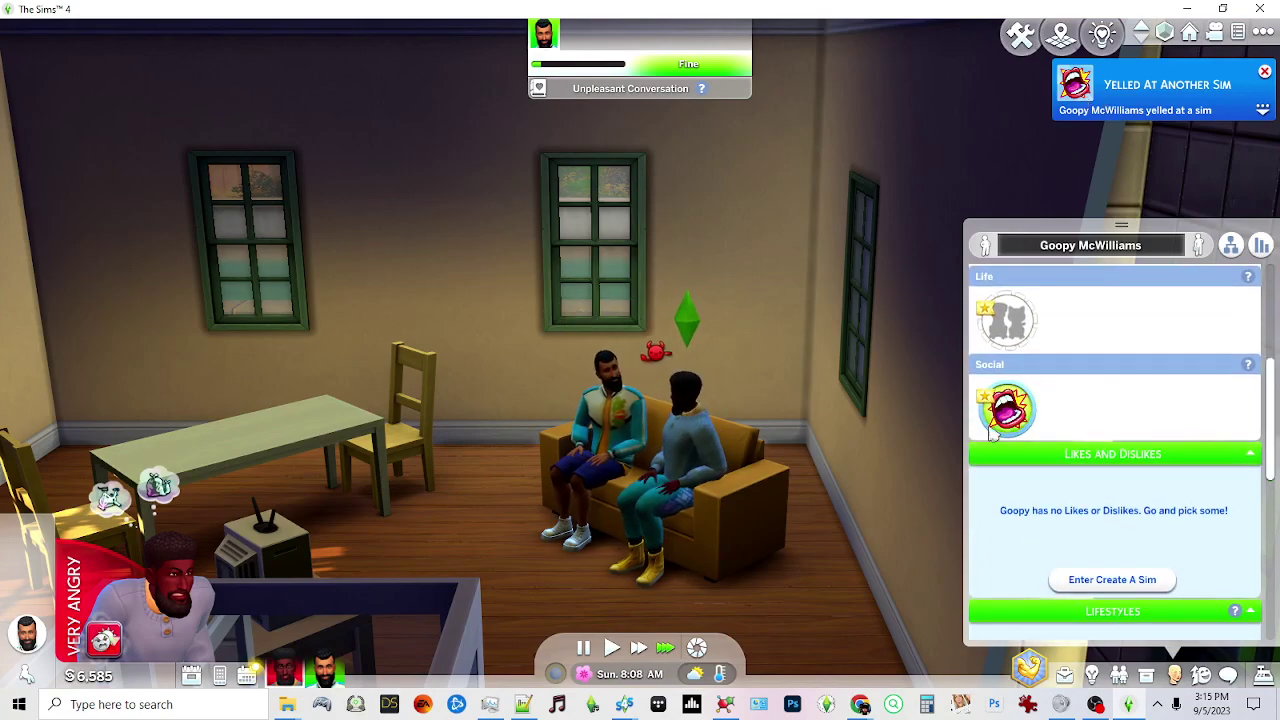
pyautogui.moveTo(1008, 410)
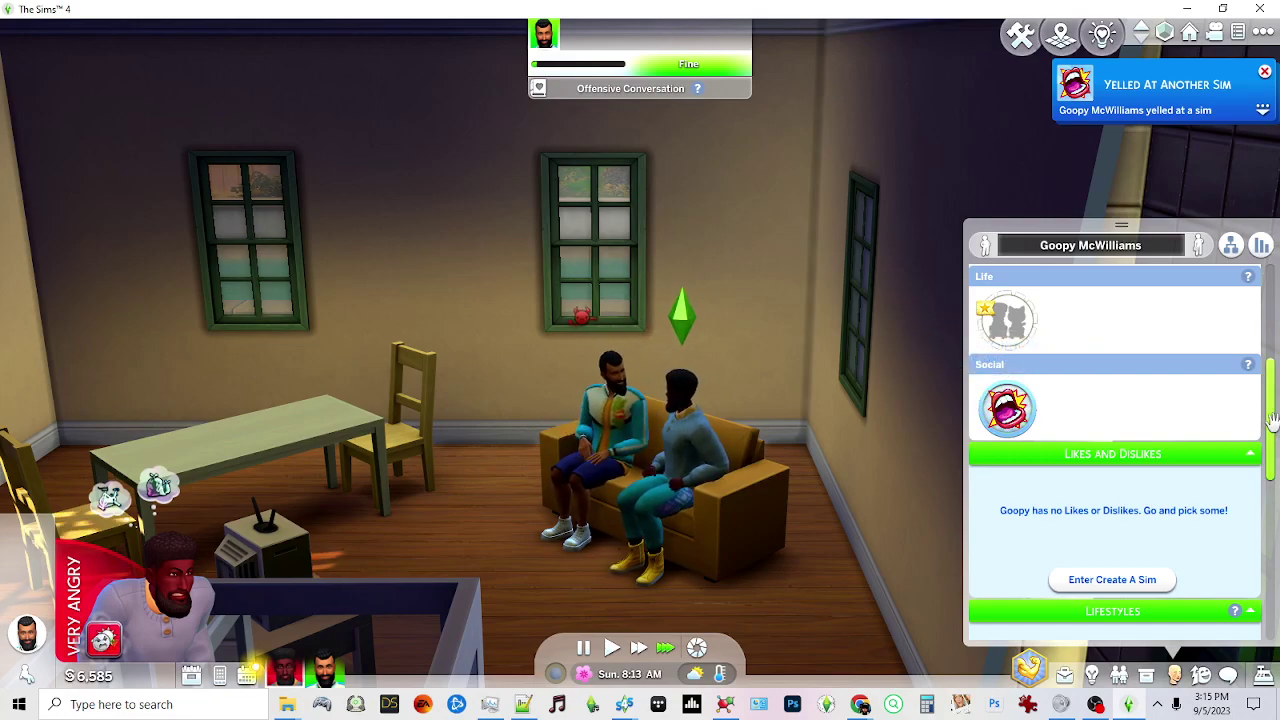
pyautogui.scroll(5, 1260, 340)
pyautogui.click(1112, 375)
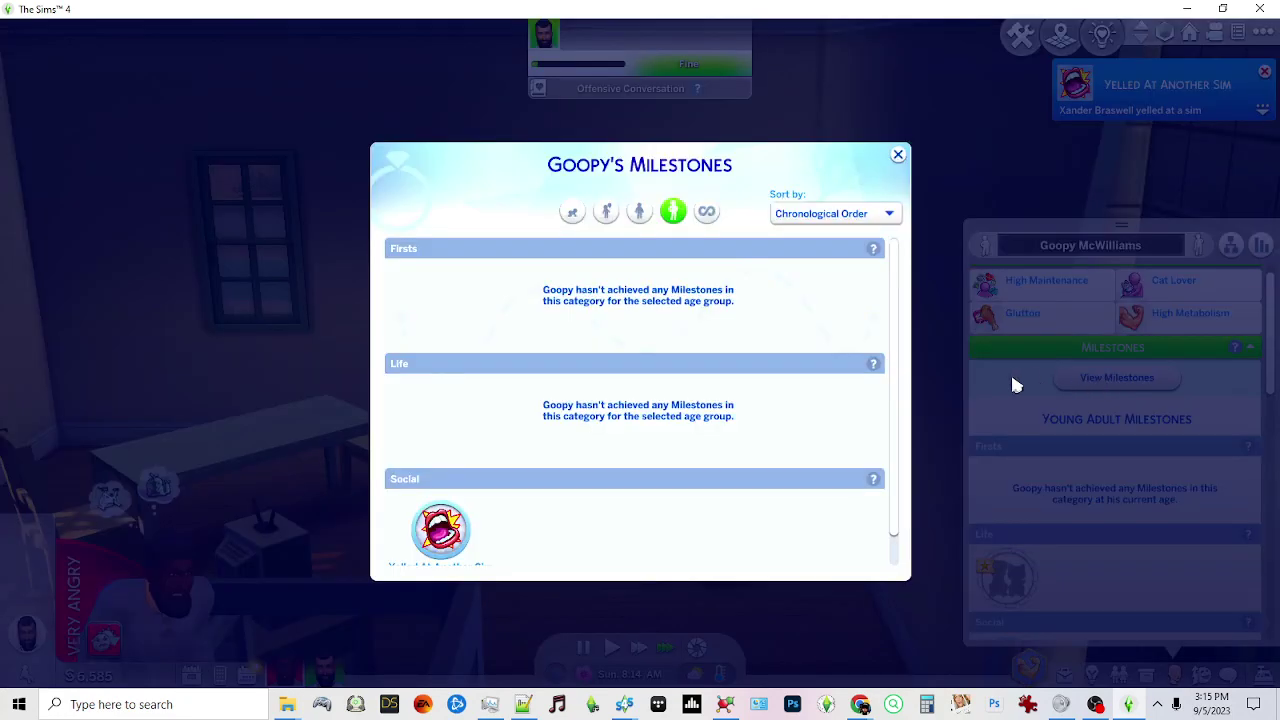
pyautogui.moveTo(444, 537)
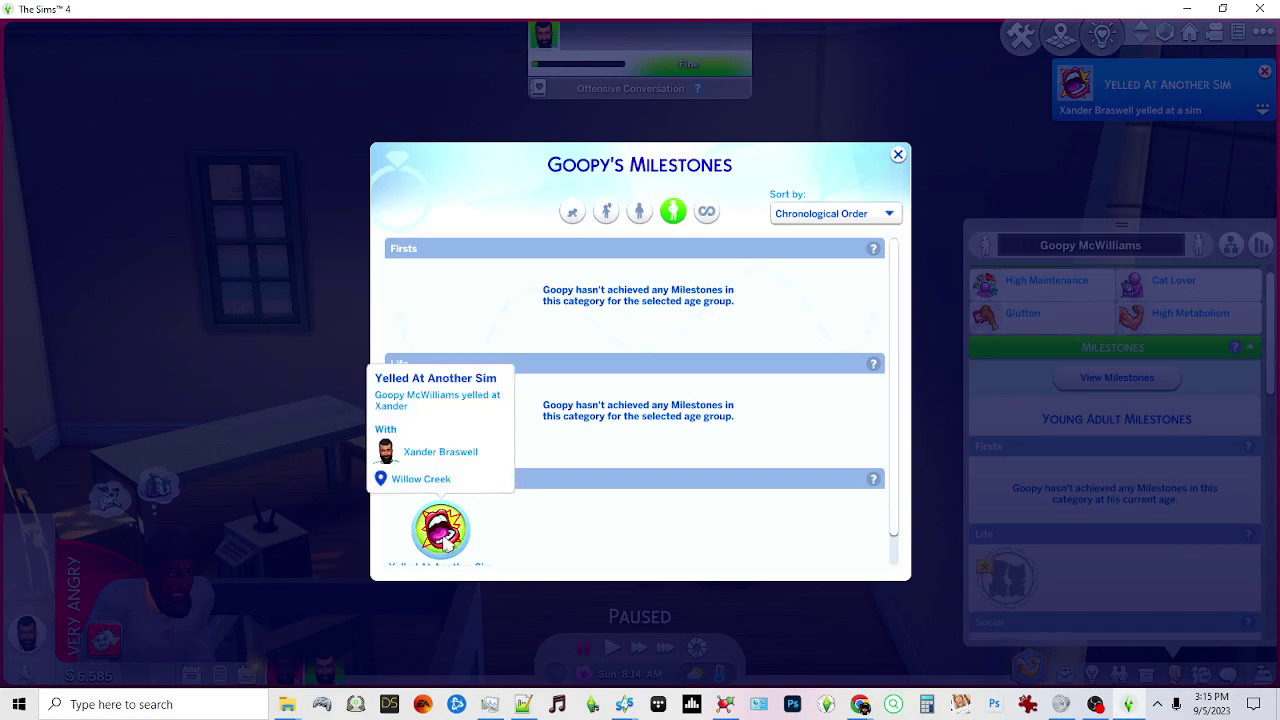